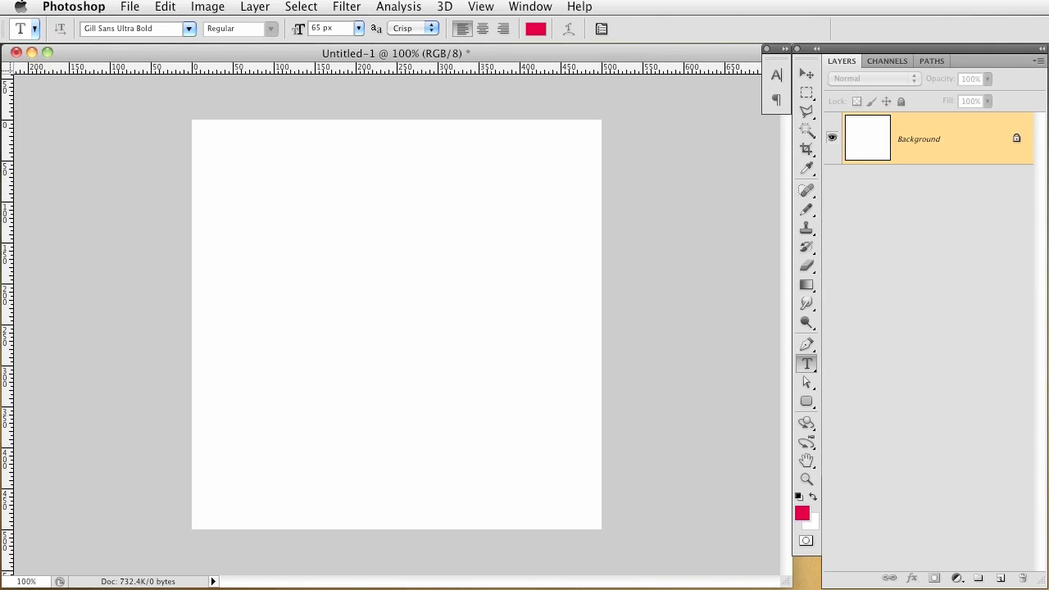
Step: Add a new empty layer and pick #f5d602 yellow as the background colour
{"action": "left_click", "coordinate": [1001, 578]}
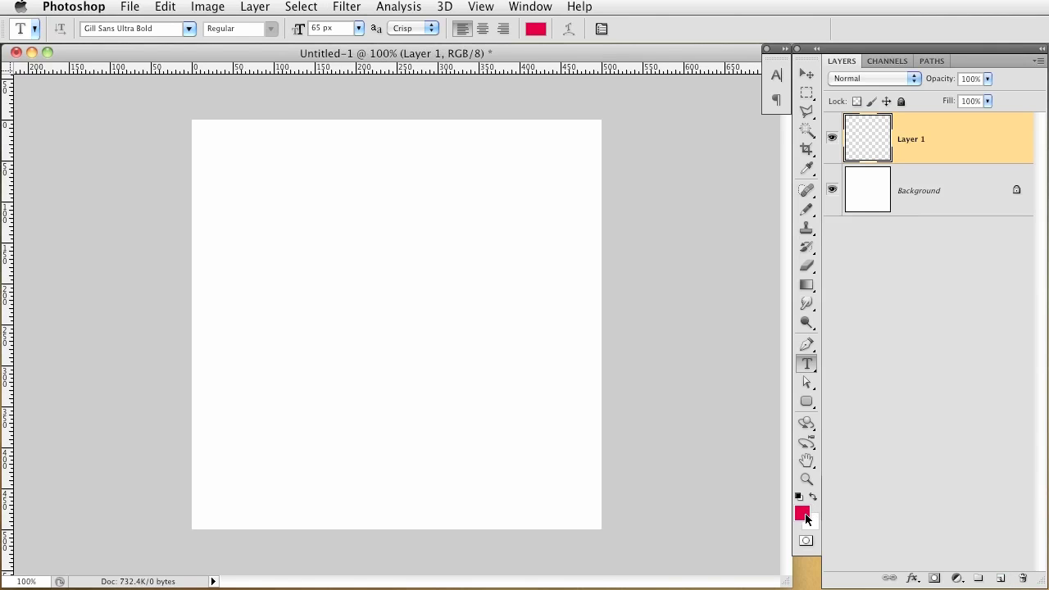
{"action": "left_click", "coordinate": [811, 522]}
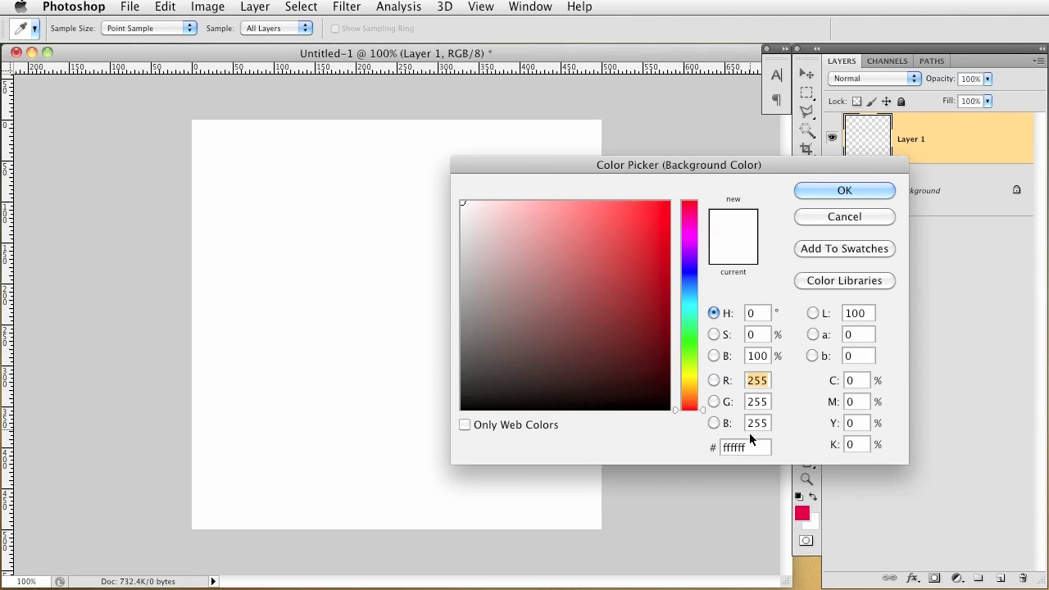
{"action": "left_click_drag", "start_coordinate": [421, 277], "coordinate": [747, 448]}
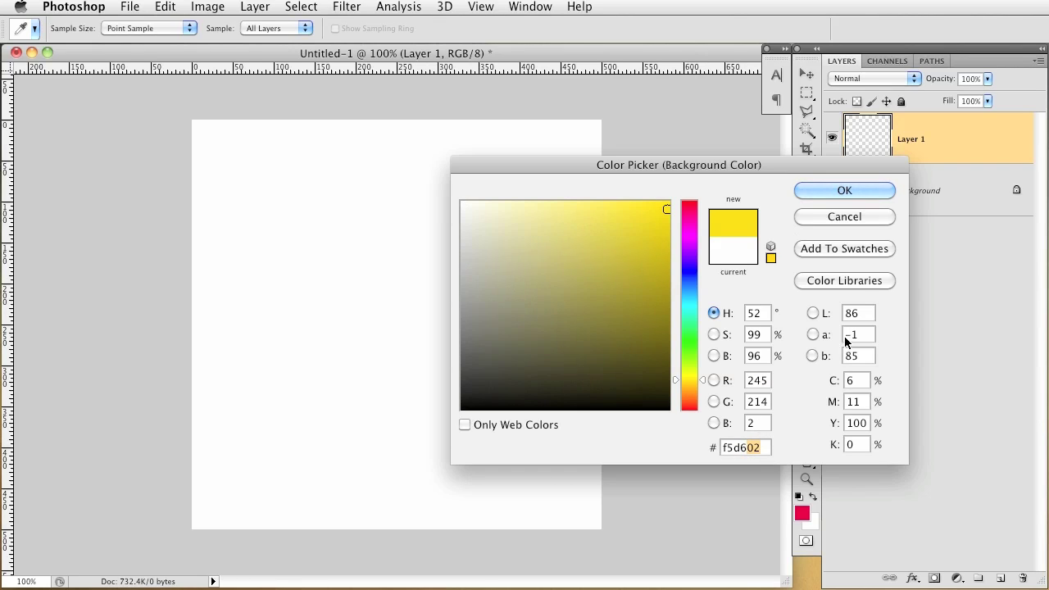
{"action": "left_click", "coordinate": [861, 188]}
Step: Swap yellow into the foreground and type STORY on the canvas with the Type tool
{"action": "key", "text": "t"}
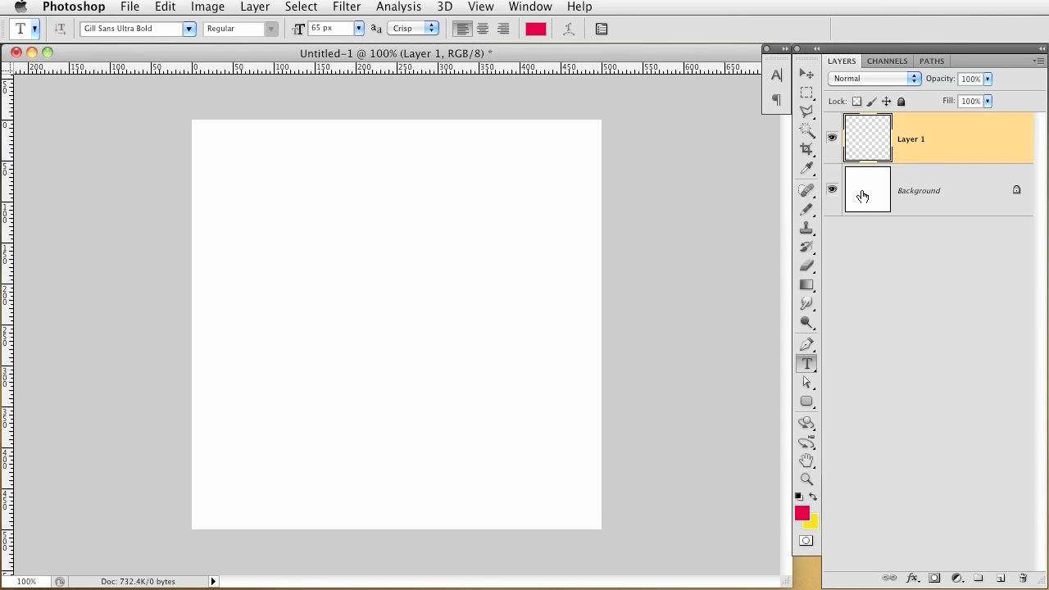
{"action": "left_click", "coordinate": [814, 496]}
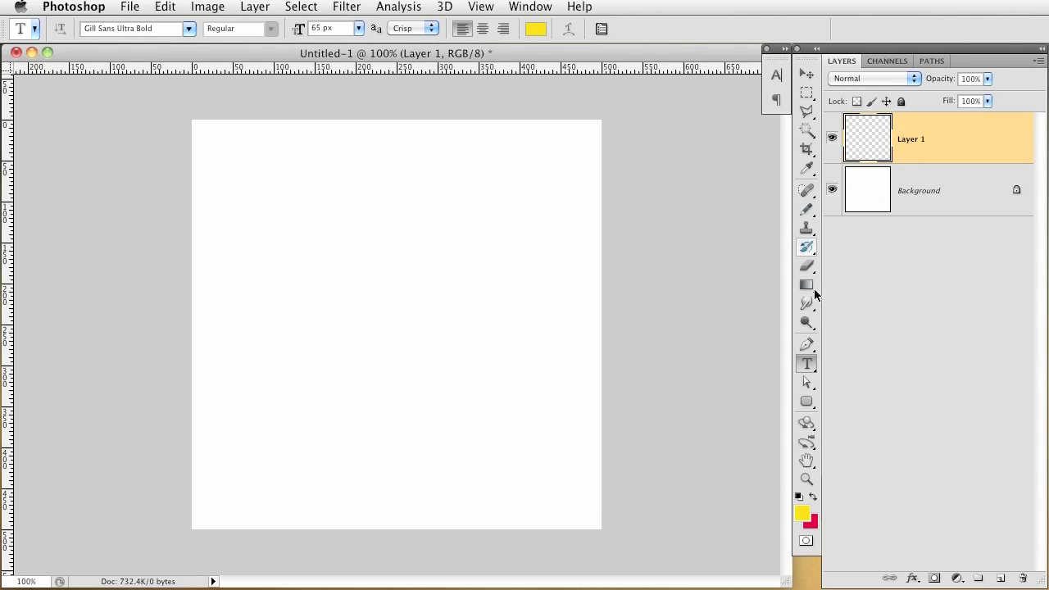
{"action": "left_click", "coordinate": [278, 327]}
{"action": "type", "text": "STORY"}
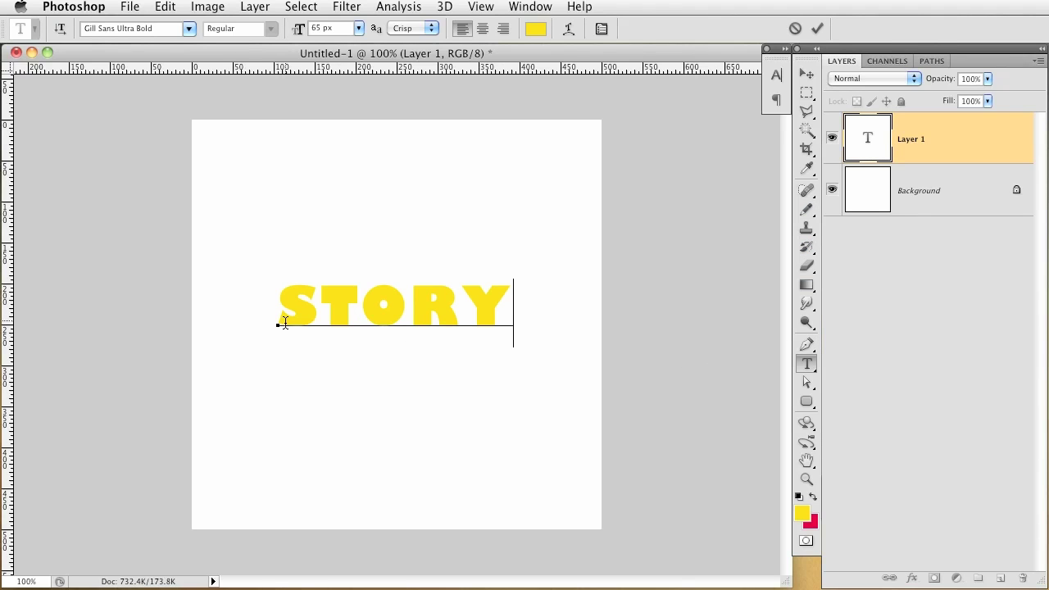
{"action": "key", "text": "super+a"}
Step: Commit the text, add a new layer, and make crimson #d50129 the foreground colour
{"action": "key", "text": "super+t"}
{"action": "left_click", "coordinate": [995, 143]}
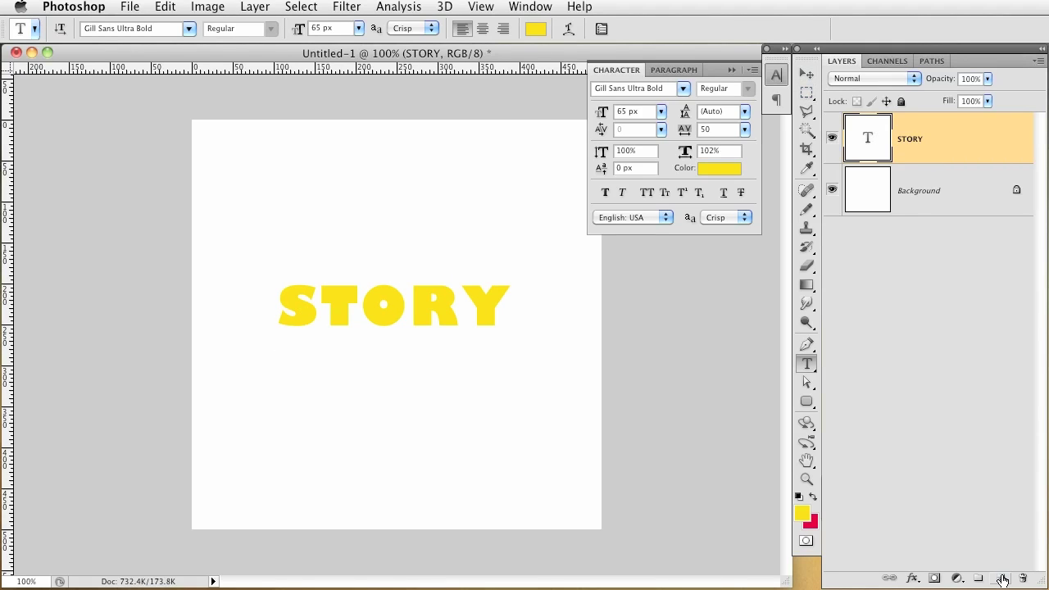
{"action": "left_click", "coordinate": [1002, 578]}
{"action": "left_click", "coordinate": [813, 497]}
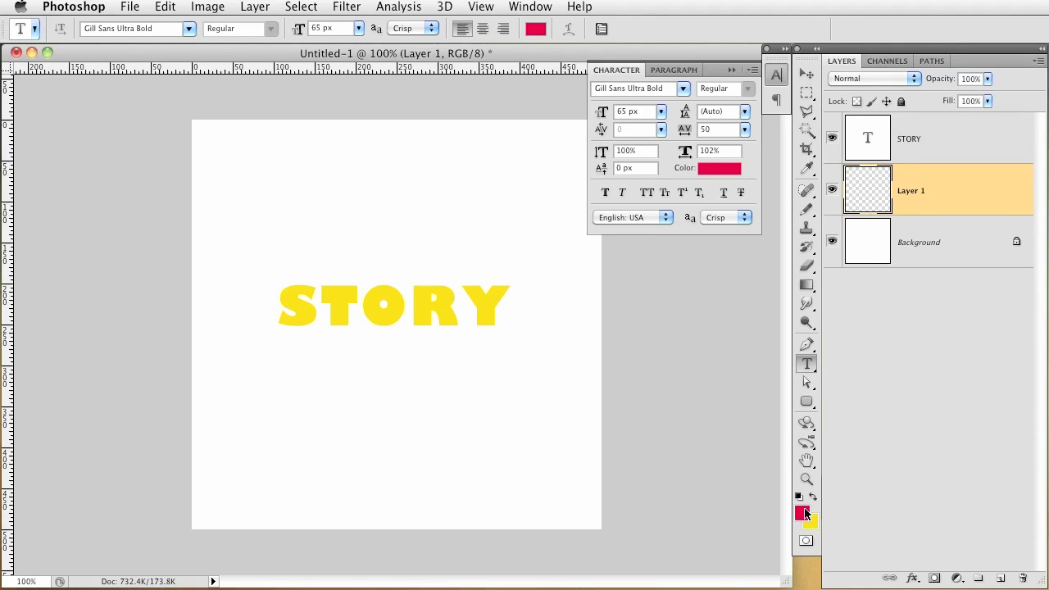
{"action": "left_click", "coordinate": [771, 78]}
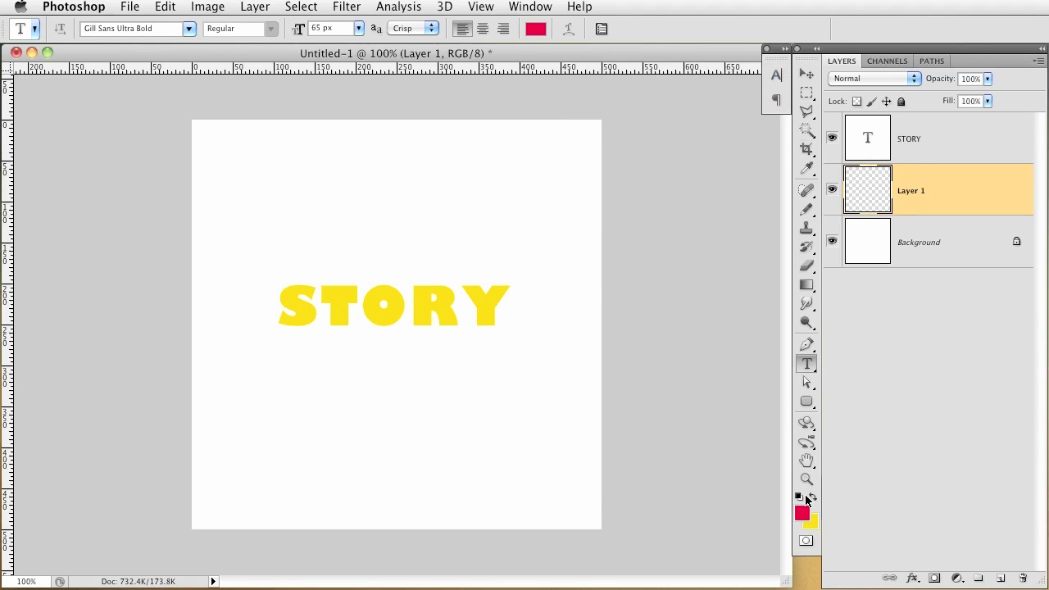
{"action": "left_click", "coordinate": [801, 511]}
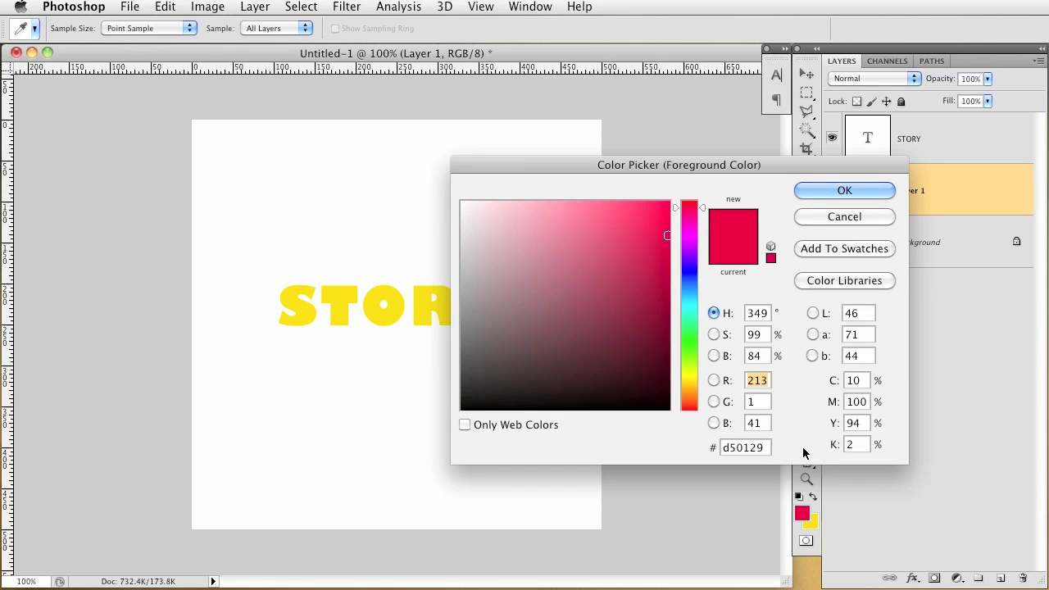
{"action": "left_click", "coordinate": [863, 215]}
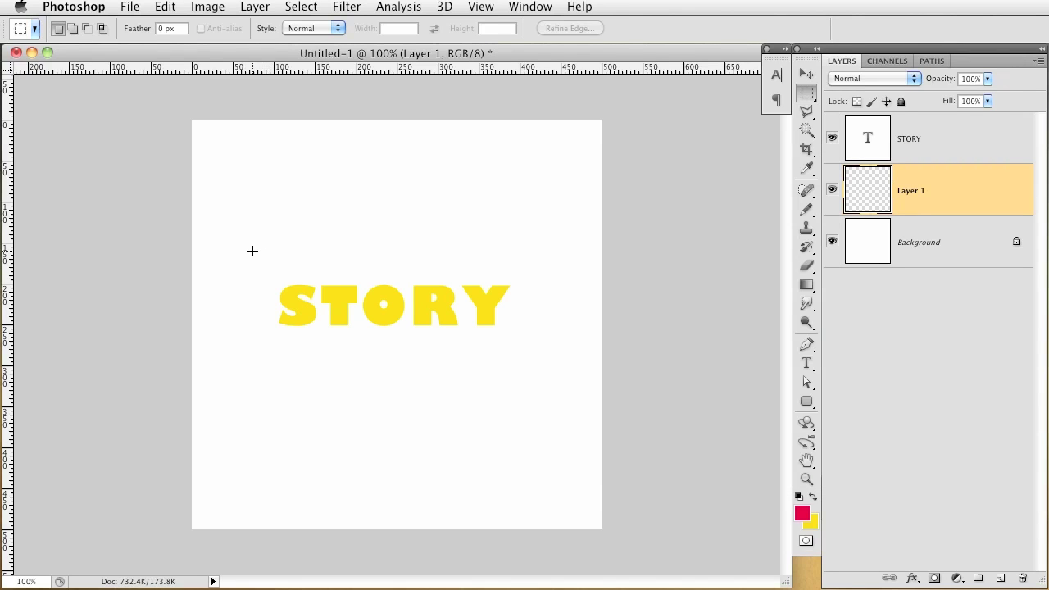
Step: Fill a rectangle around STORY with red and deselect
{"action": "left_click_drag", "start_coordinate": [248, 250], "coordinate": [548, 370]}
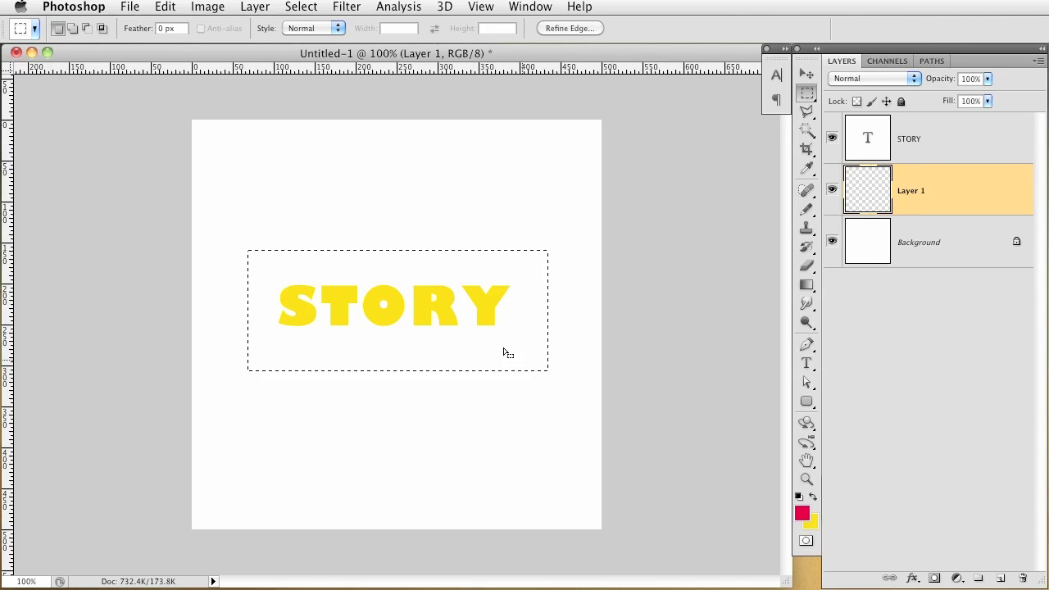
{"action": "key", "text": "alt+BackSpace"}
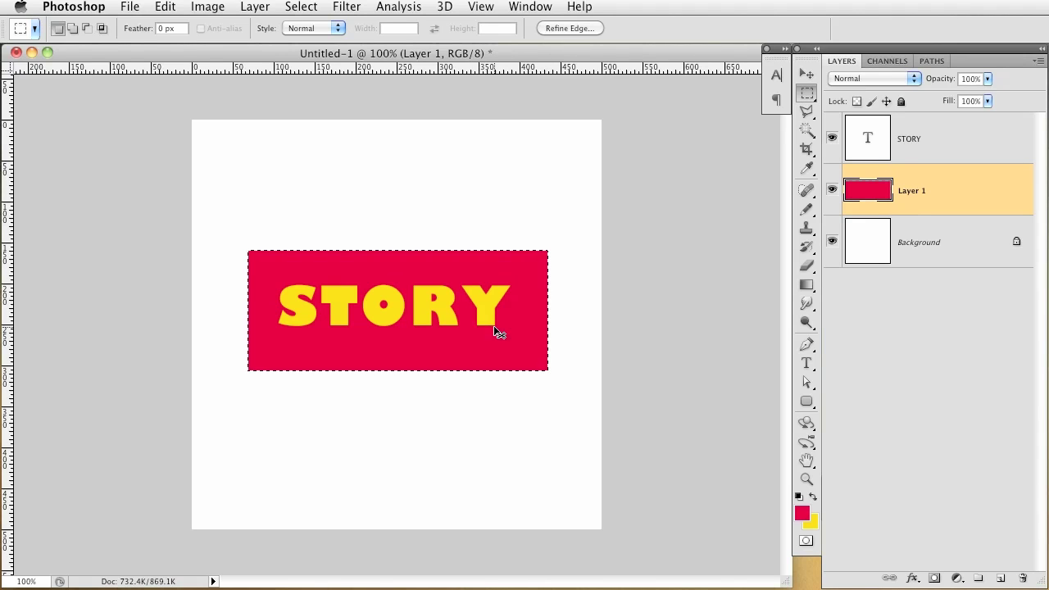
{"action": "key", "text": "super+d"}
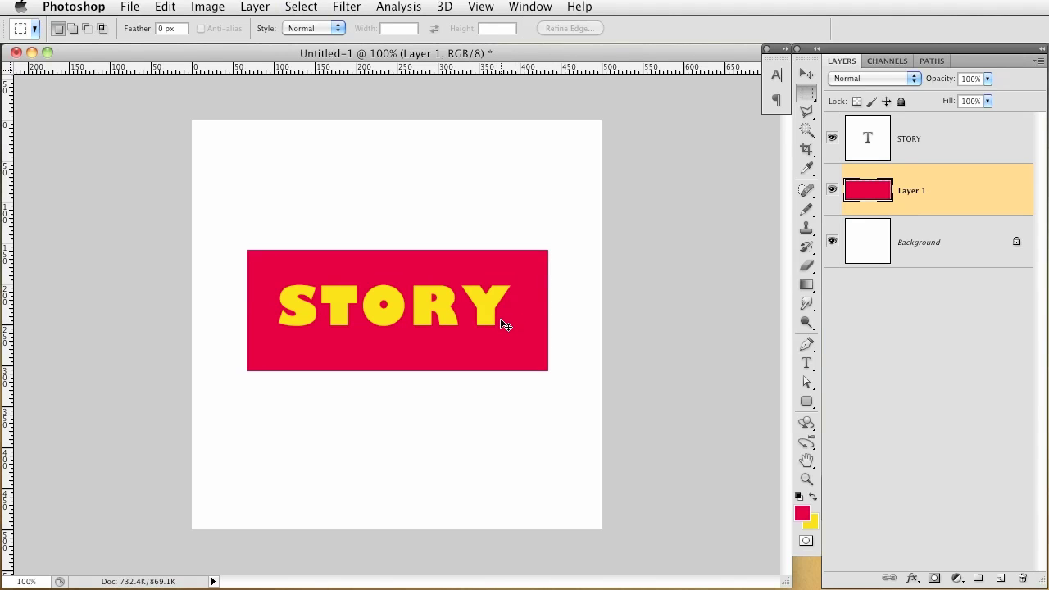
Step: Perspective-transform the red rectangle so it is taller on the left and narrower on the right
{"action": "key", "text": "super+t"}
{"action": "right_click", "coordinate": [503, 315]}
{"action": "left_click", "coordinate": [584, 414]}
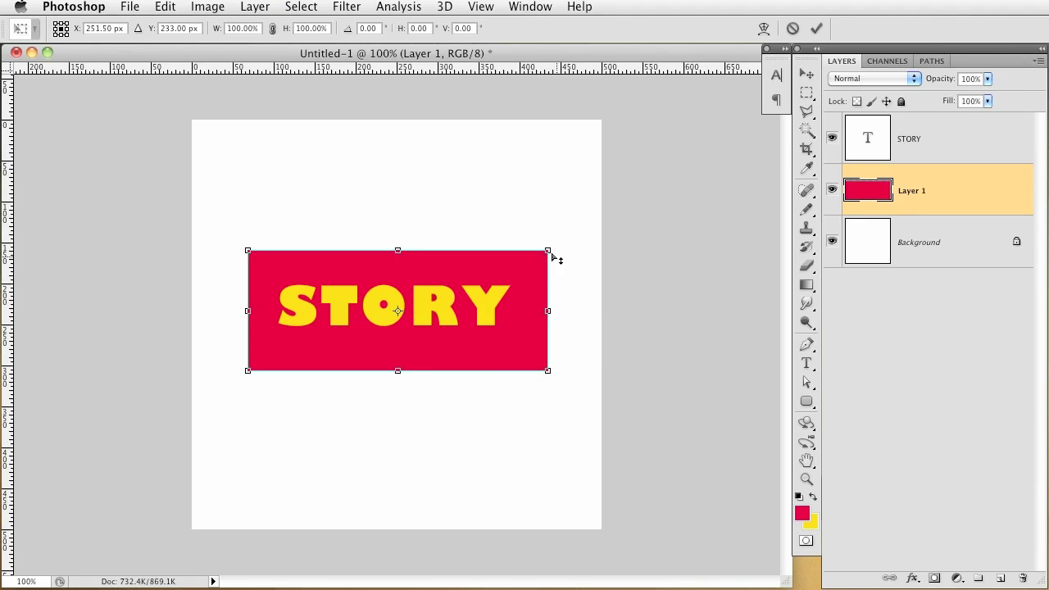
{"action": "mouse_move", "coordinate": [549, 251]}
{"action": "left_mouse_down"}
{"action": "mouse_move", "coordinate": [548, 283]}
{"action": "mouse_move", "coordinate": [546, 263]}
{"action": "left_mouse_up"}
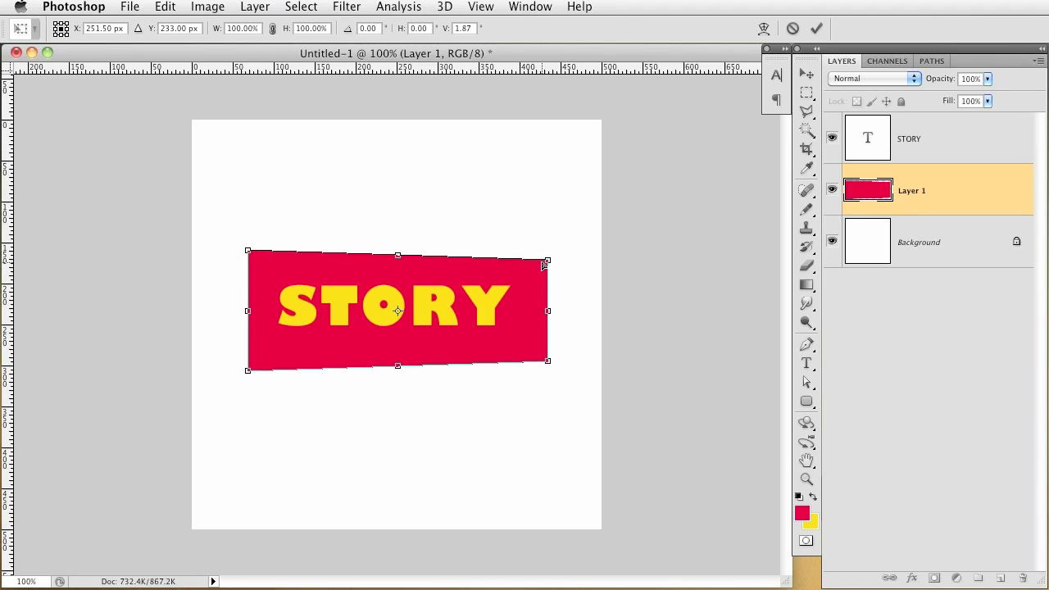
{"action": "left_click_drag", "start_coordinate": [249, 371], "coordinate": [250, 381]}
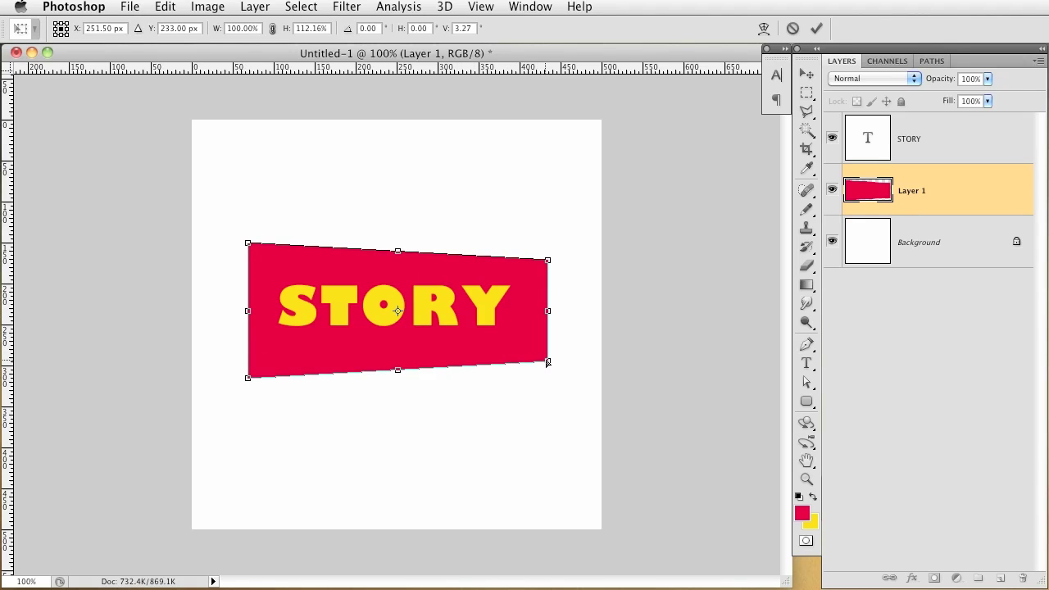
{"action": "left_click_drag", "start_coordinate": [548, 362], "coordinate": [545, 358]}
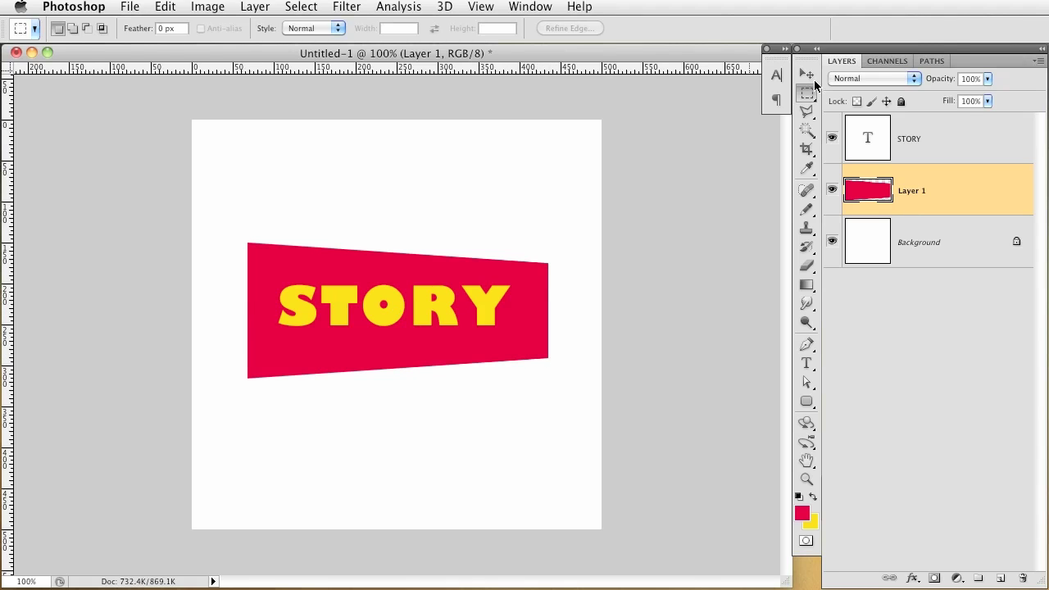
{"action": "left_click", "coordinate": [805, 76]}
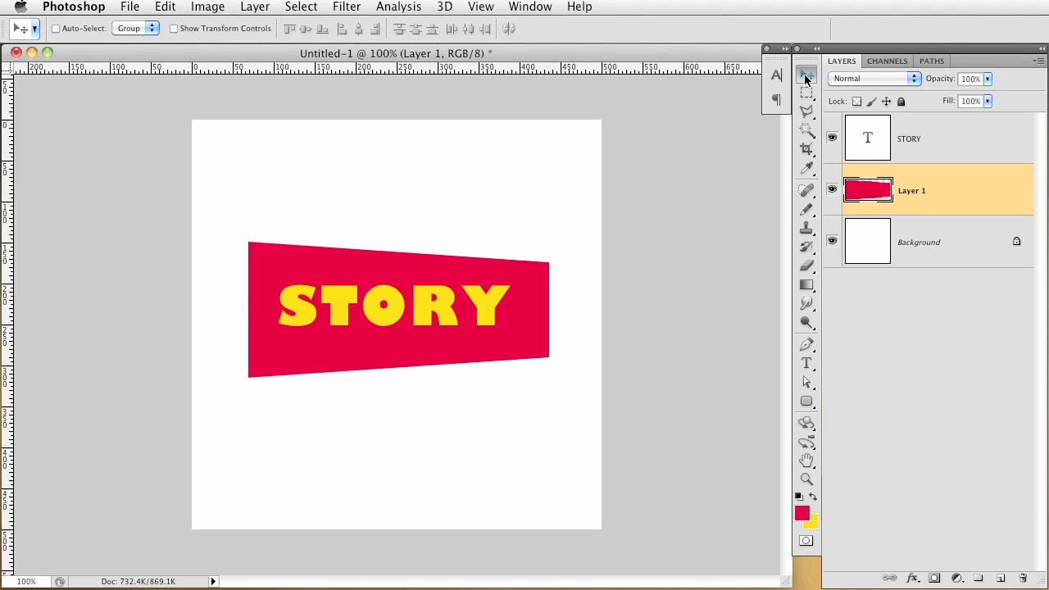
Step: Centre STORY horizontally and vertically on the red banner
{"action": "left_click", "coordinate": [944, 145]}
{"action": "left_click", "coordinate": [949, 195], "text": "shift"}
{"action": "left_click", "coordinate": [359, 31]}
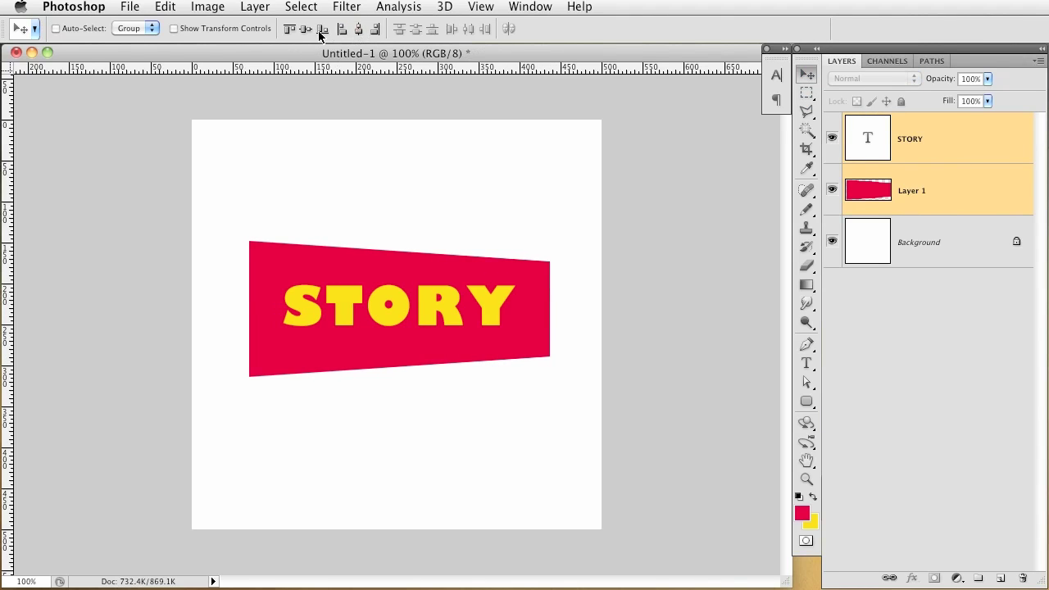
{"action": "left_click", "coordinate": [307, 29]}
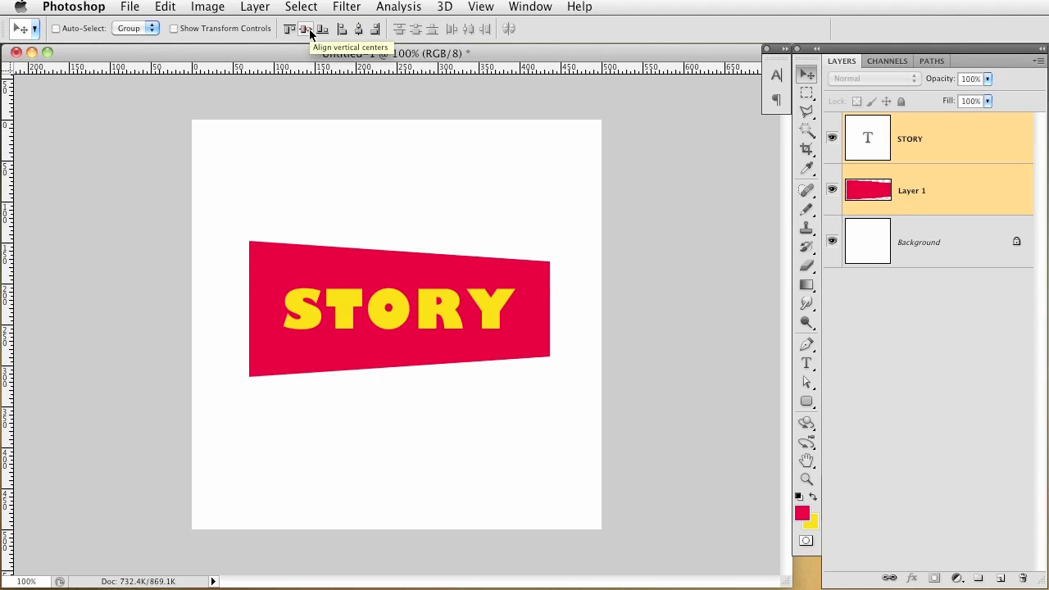
{"action": "left_click", "coordinate": [949, 153]}
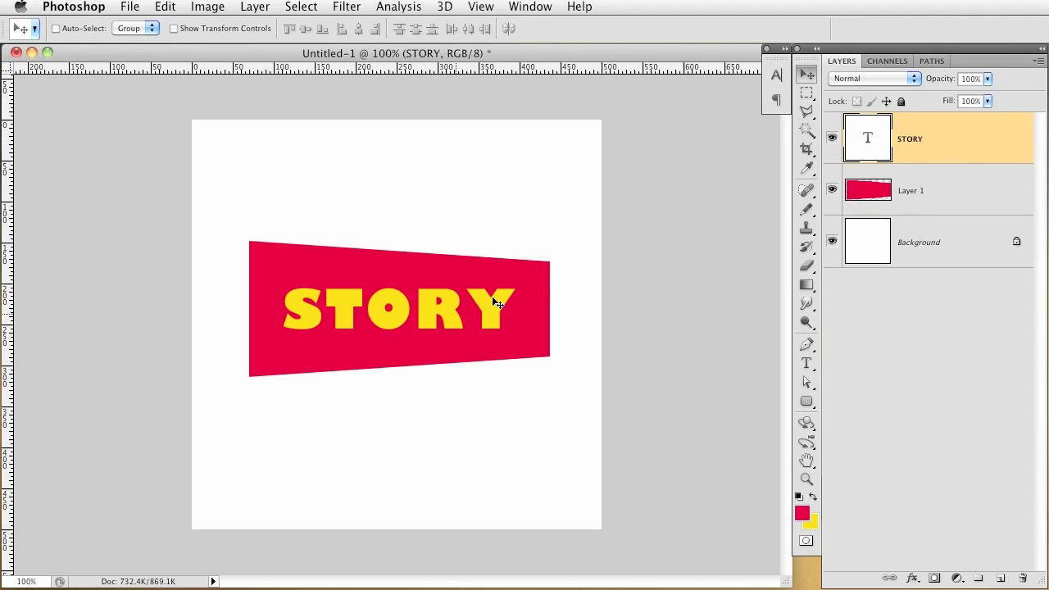
Step: Add a Drop Shadow to STORY in colour #A30322 with Normal blend mode
{"action": "double_click", "coordinate": [966, 141]}
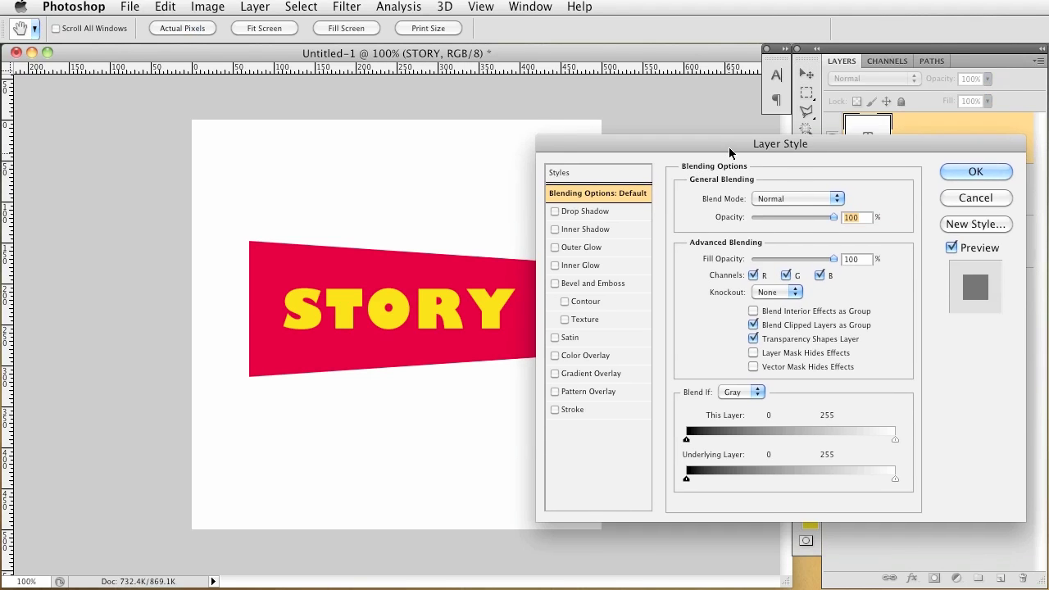
{"action": "left_click", "coordinate": [578, 212]}
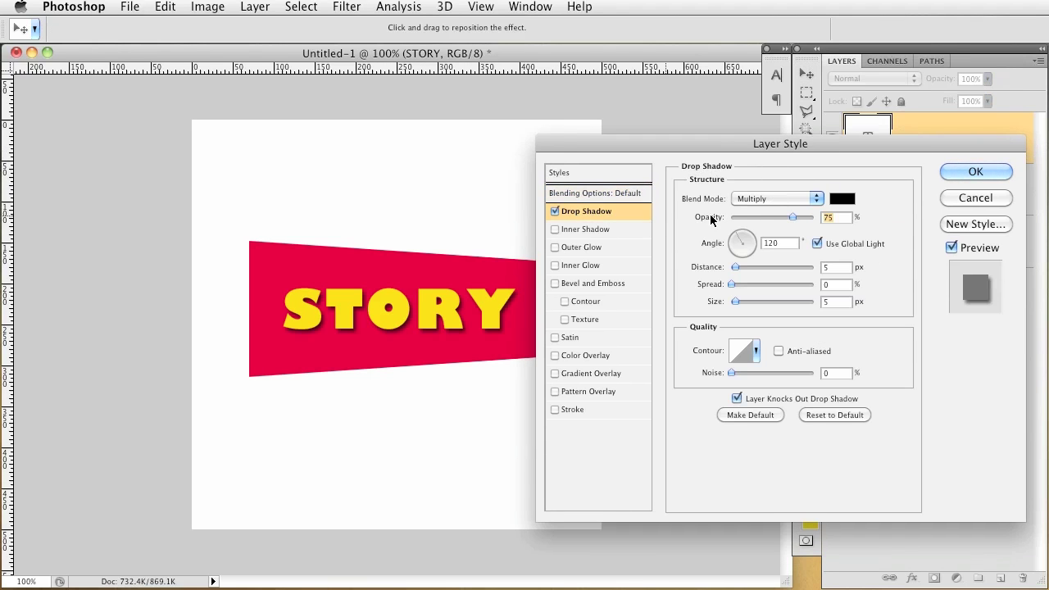
{"action": "left_click", "coordinate": [844, 202]}
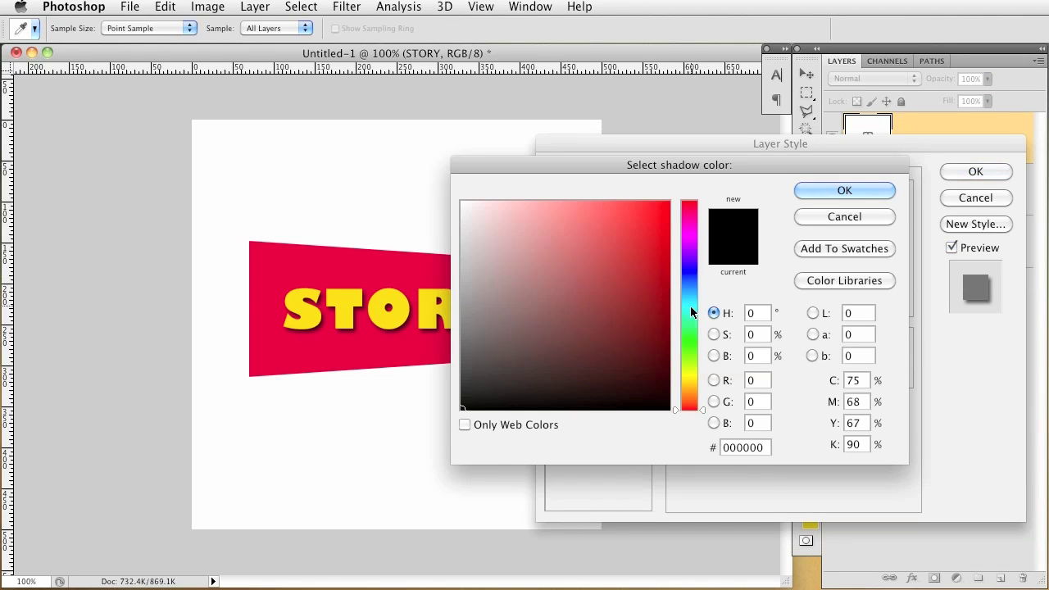
{"action": "left_click", "coordinate": [763, 447]}
{"action": "type", "text": "A303"}
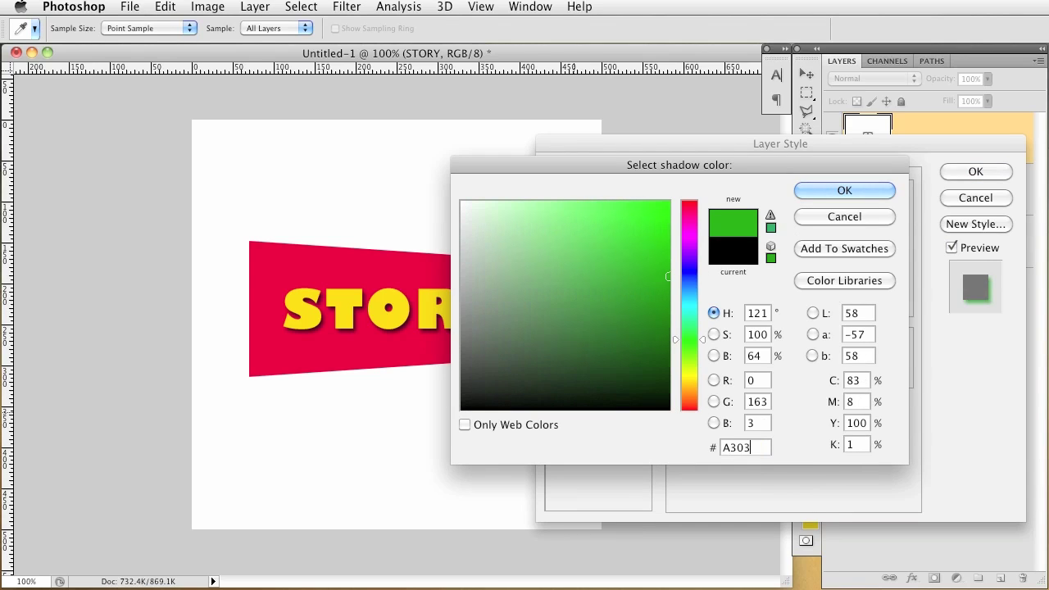
{"action": "type", "text": "22"}
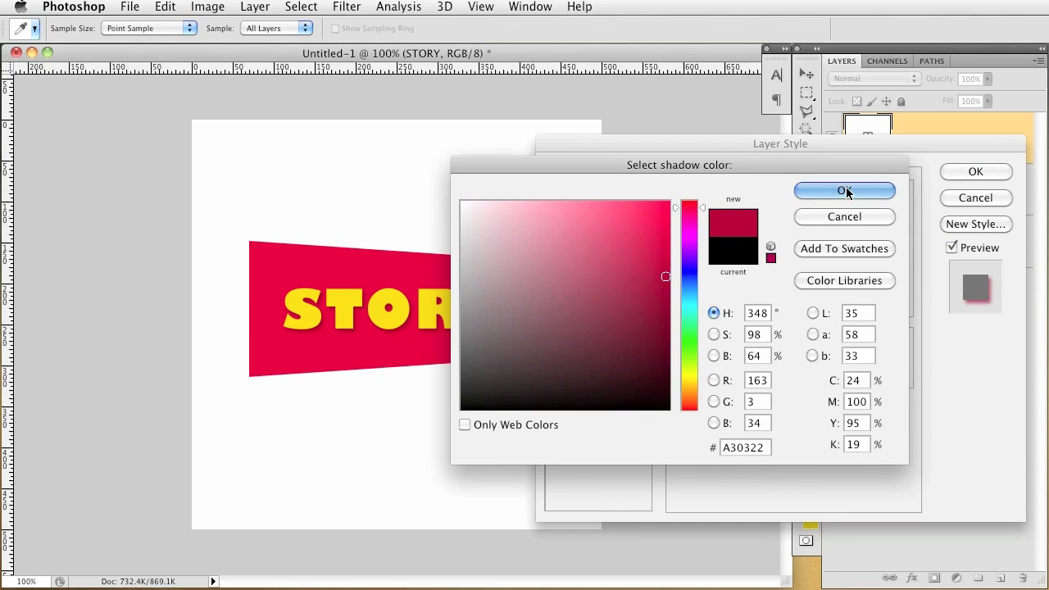
{"action": "left_click", "coordinate": [815, 189]}
{"action": "left_click", "coordinate": [792, 201]}
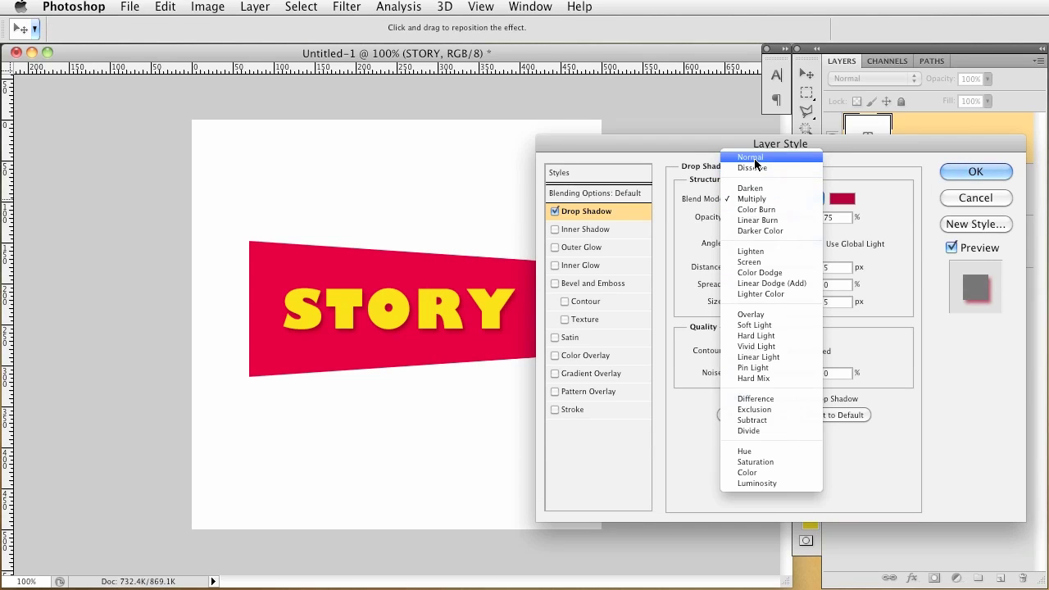
{"action": "left_click", "coordinate": [752, 159]}
Step: Set the shadow to 100% opacity, distance 2, spread 52% and size 1, and apply it
{"action": "left_click_drag", "start_coordinate": [795, 217], "coordinate": [834, 215]}
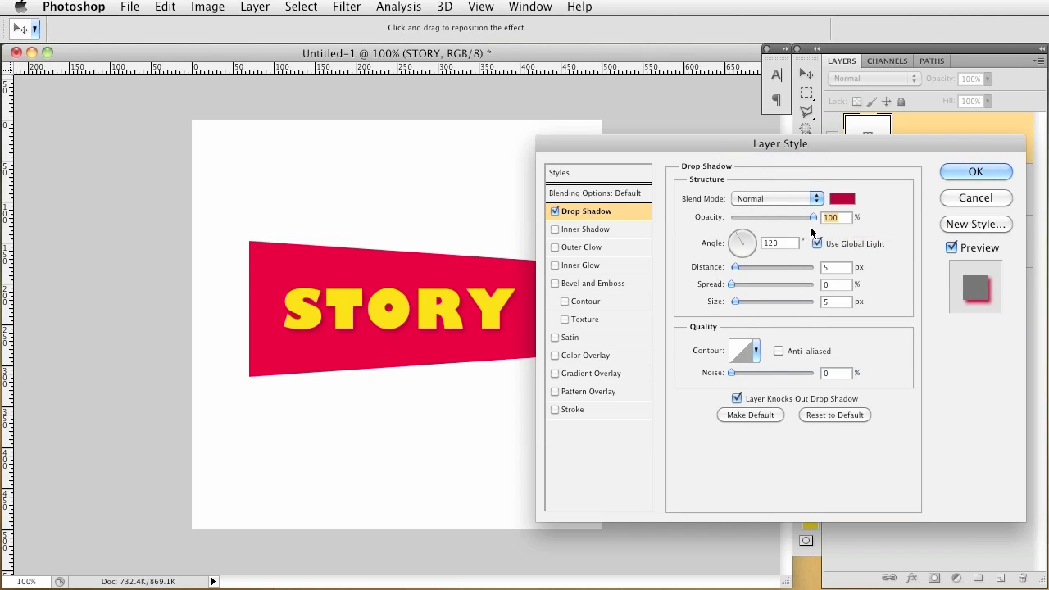
{"action": "key", "text": "Tab"}
{"action": "key", "text": "Tab"}
{"action": "type", "text": "2"}
{"action": "left_click_drag", "start_coordinate": [751, 285], "coordinate": [775, 282]}
{"action": "double_click", "coordinate": [829, 302]}
{"action": "type", "text": "1"}
{"action": "left_click", "coordinate": [987, 172]}
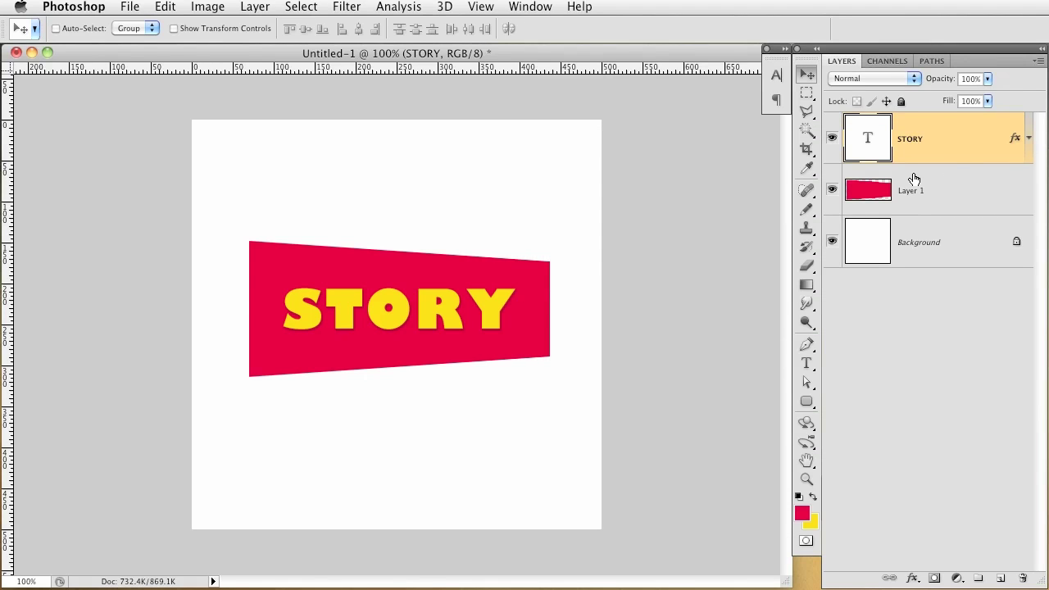
Step: Add Bevel and Emboss to the red banner with depth 320% and size 1 px
{"action": "double_click", "coordinate": [960, 200]}
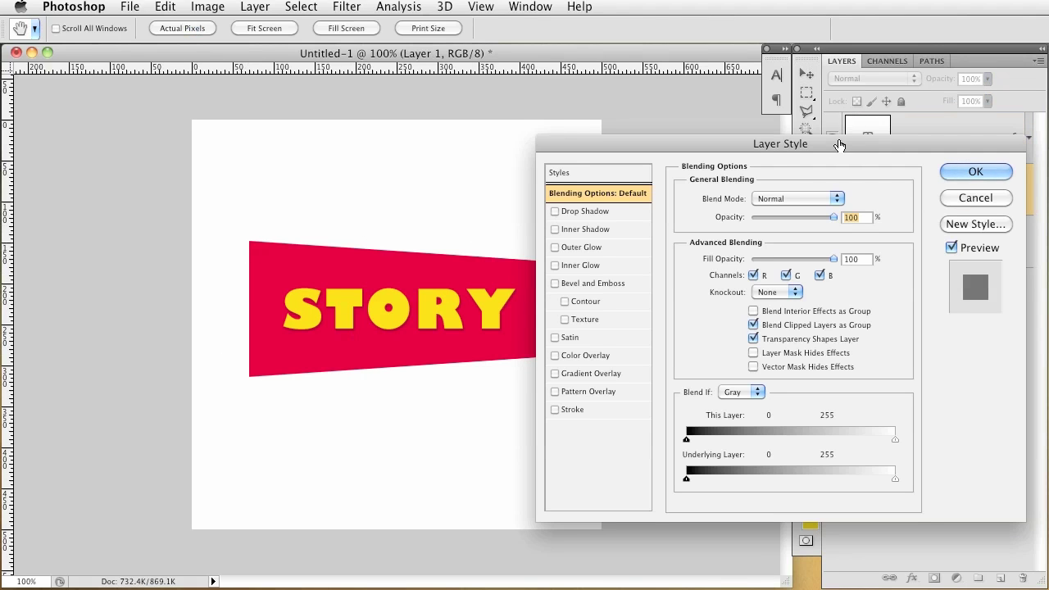
{"action": "left_click", "coordinate": [605, 281]}
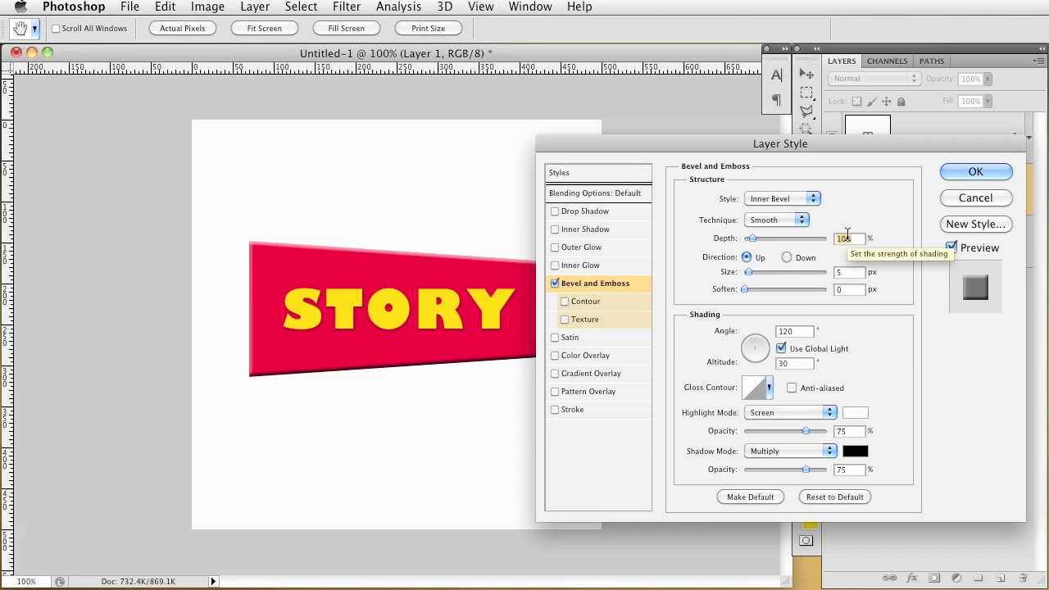
{"action": "type", "text": "320"}
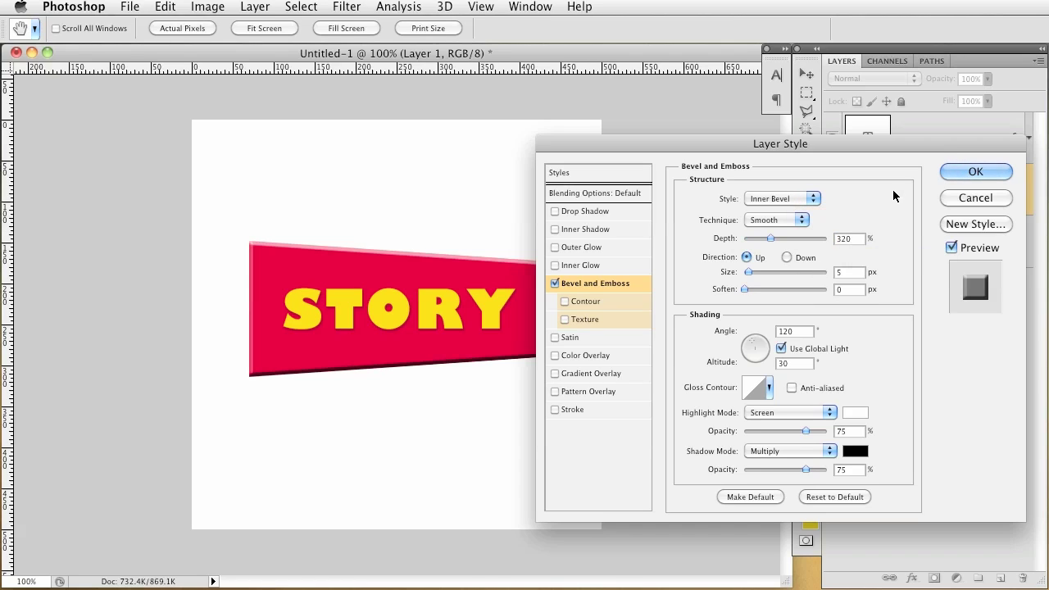
{"action": "left_click_drag", "start_coordinate": [875, 145], "coordinate": [898, 150]}
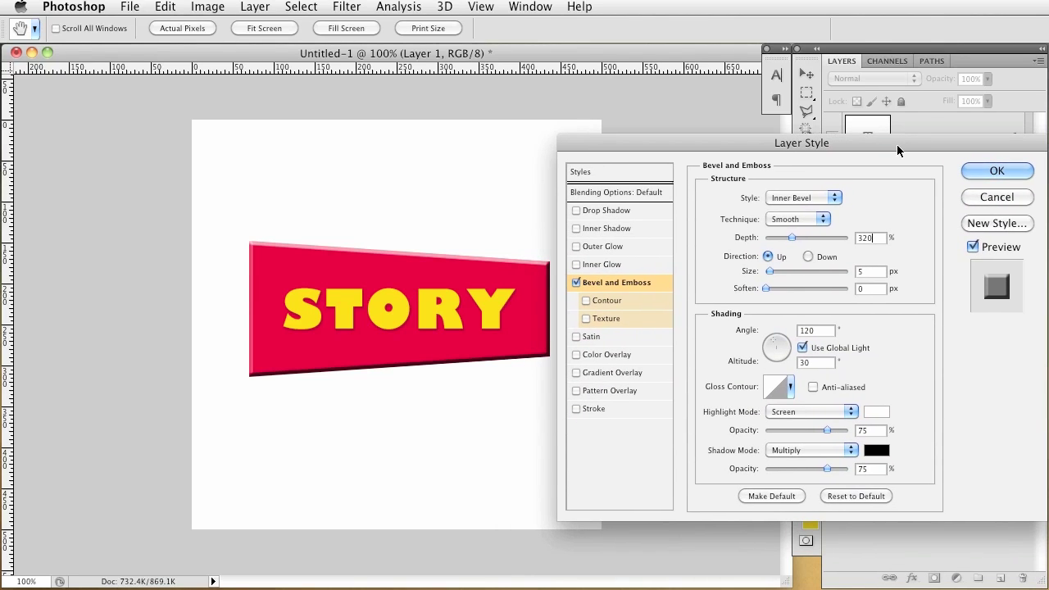
{"action": "double_click", "coordinate": [872, 271]}
{"action": "type", "text": "1"}
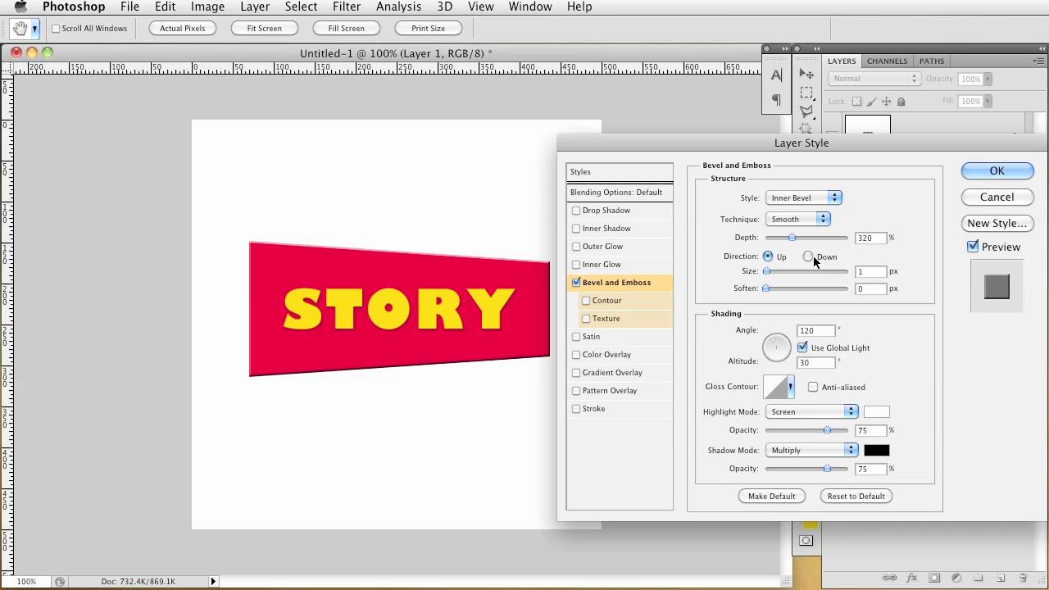
{"action": "key", "text": "Tab"}
Step: Turn off global light, set angle -39°, highlight 30% and shadow 19%, and apply
{"action": "left_click", "coordinate": [803, 349]}
{"action": "left_click_drag", "start_coordinate": [831, 329], "coordinate": [789, 329]}
{"action": "type", "text": "-39"}
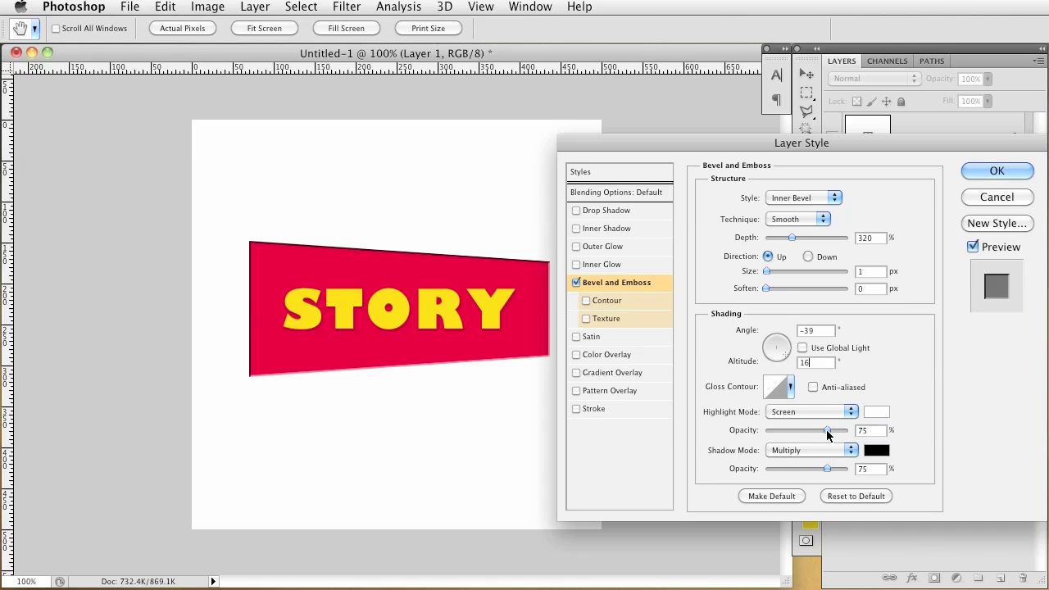
{"action": "double_click", "coordinate": [866, 431]}
{"action": "type", "text": "30"}
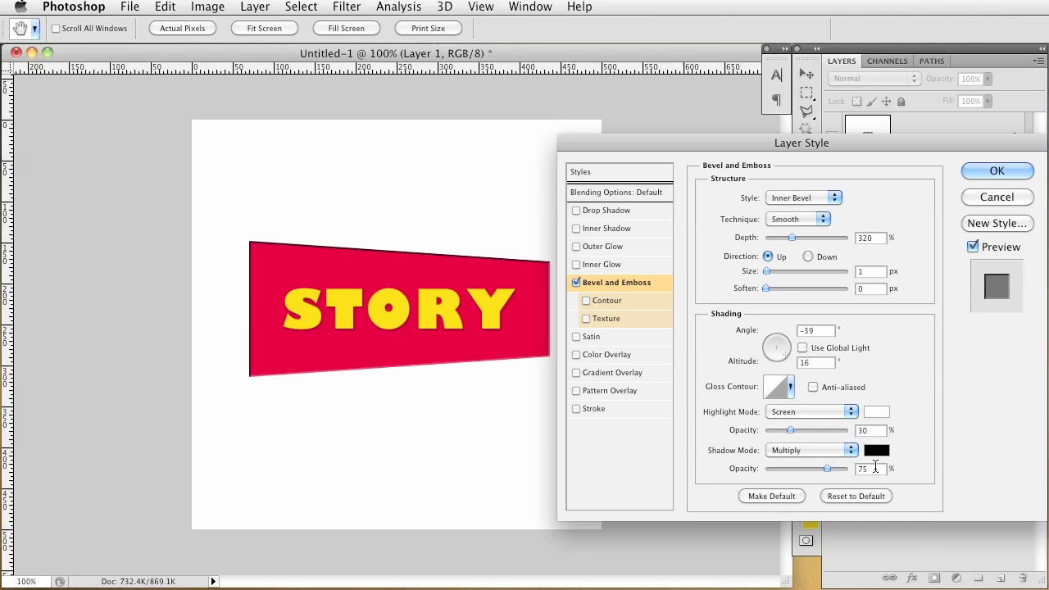
{"action": "left_click_drag", "start_coordinate": [876, 468], "coordinate": [825, 466]}
{"action": "type", "text": "19"}
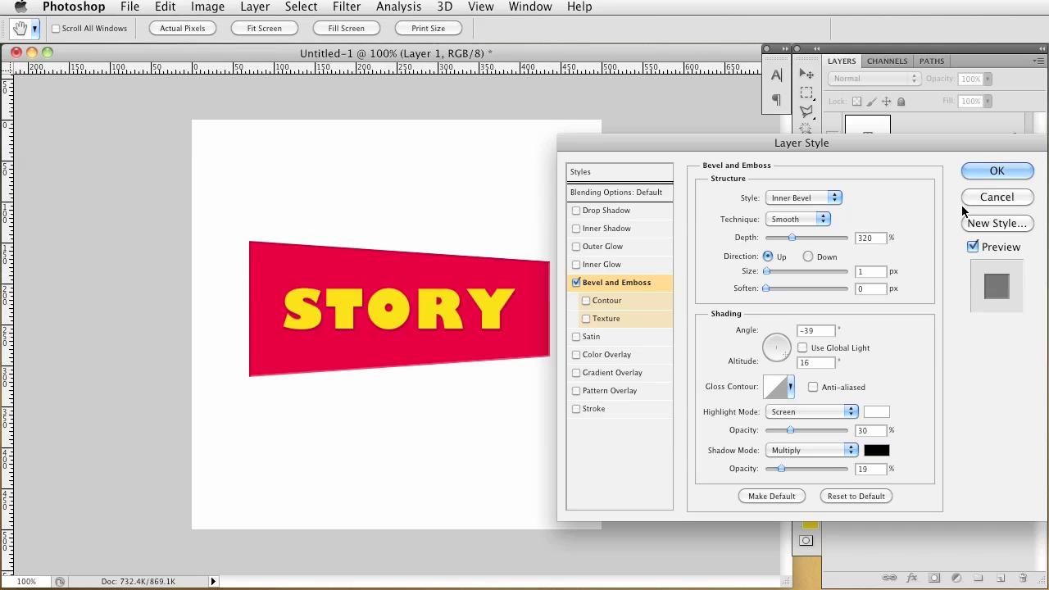
{"action": "left_click", "coordinate": [998, 172]}
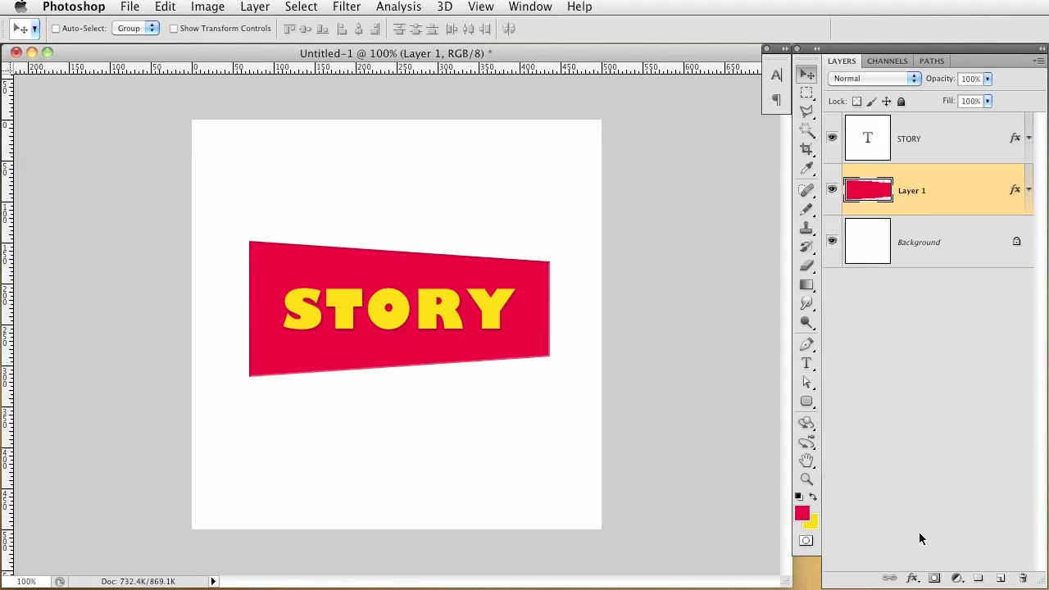
Step: Group the STORY and banner layers into a folder named Red Box
{"action": "left_click", "coordinate": [968, 159]}
{"action": "left_click", "coordinate": [961, 193], "text": "shift"}
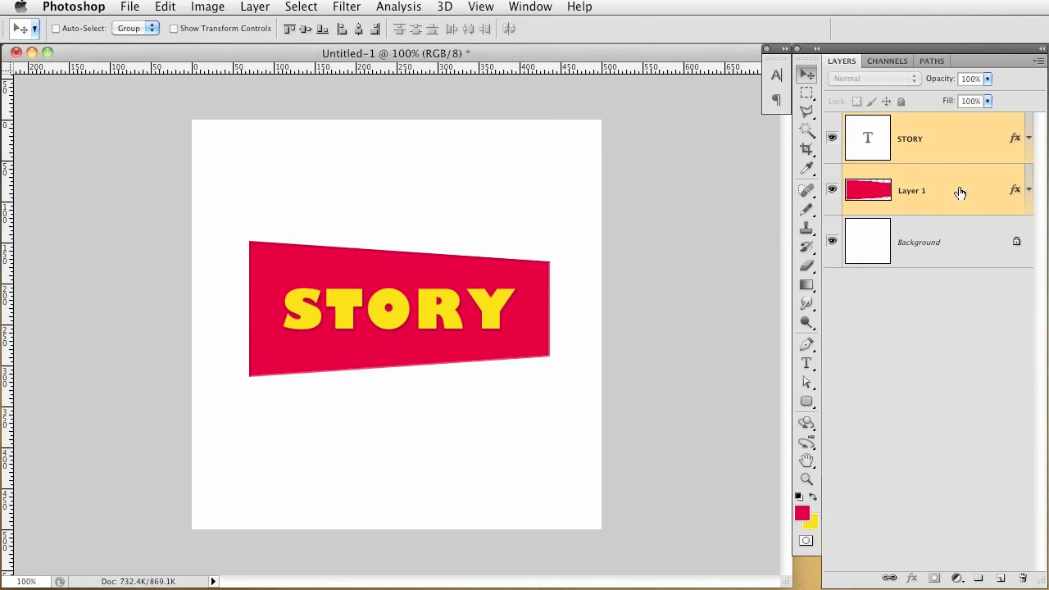
{"action": "key", "text": "super+g"}
{"action": "double_click", "coordinate": [899, 123]}
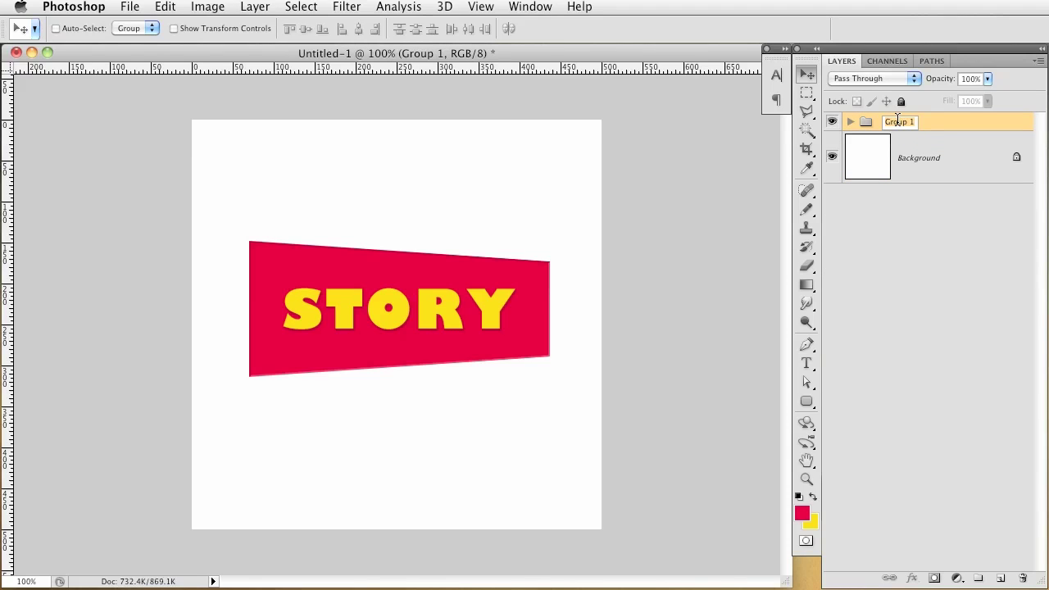
{"action": "type", "text": "Red Box"}
Step: Add a new empty layer and set the foreground colour to dark blue #1c3986
{"action": "left_click", "coordinate": [1000, 580]}
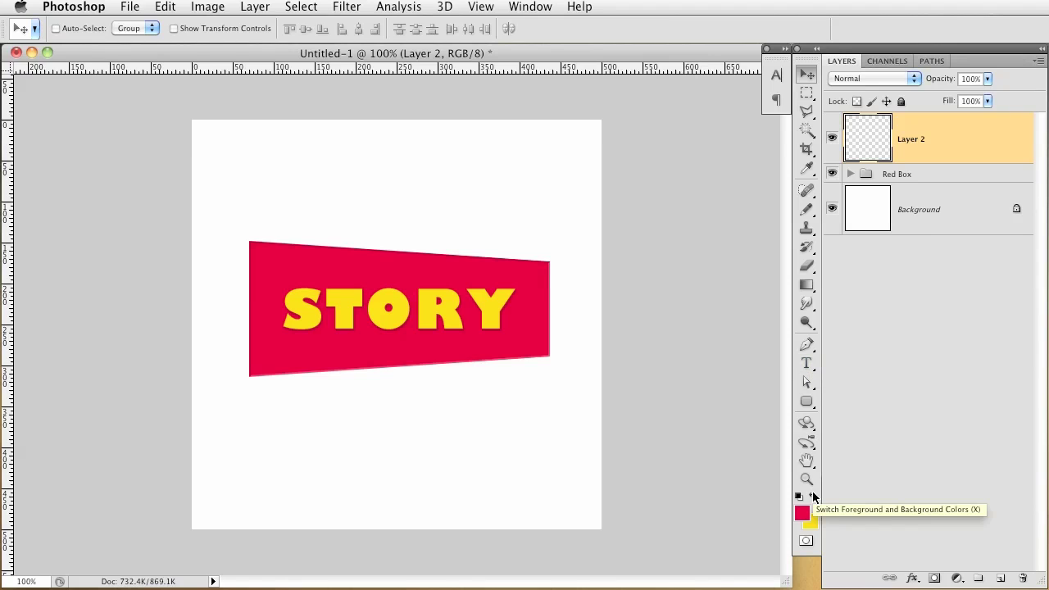
{"action": "left_click", "coordinate": [802, 514]}
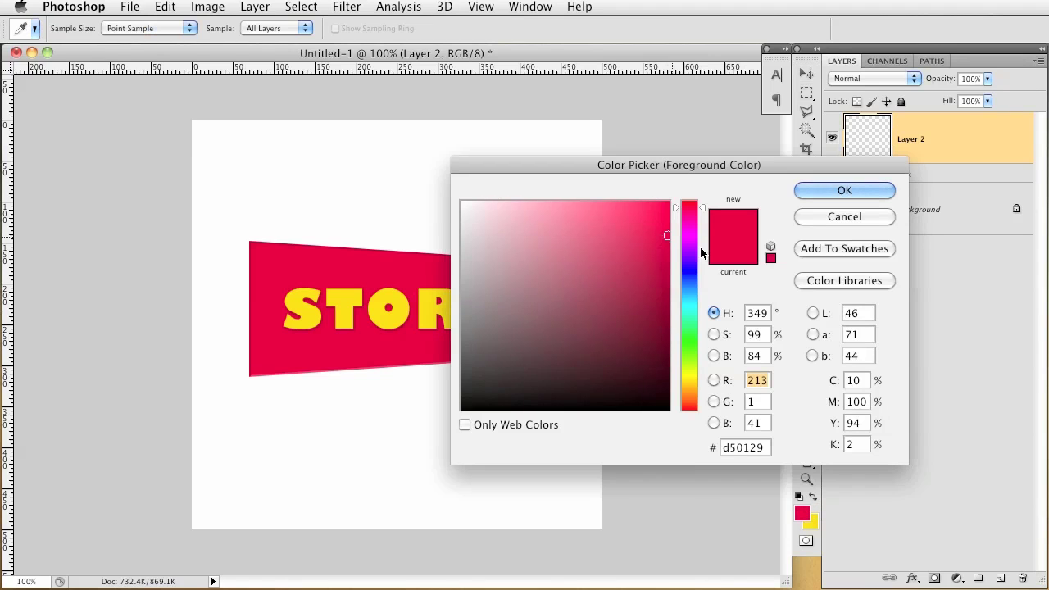
{"action": "left_click_drag", "start_coordinate": [408, 208], "coordinate": [626, 300]}
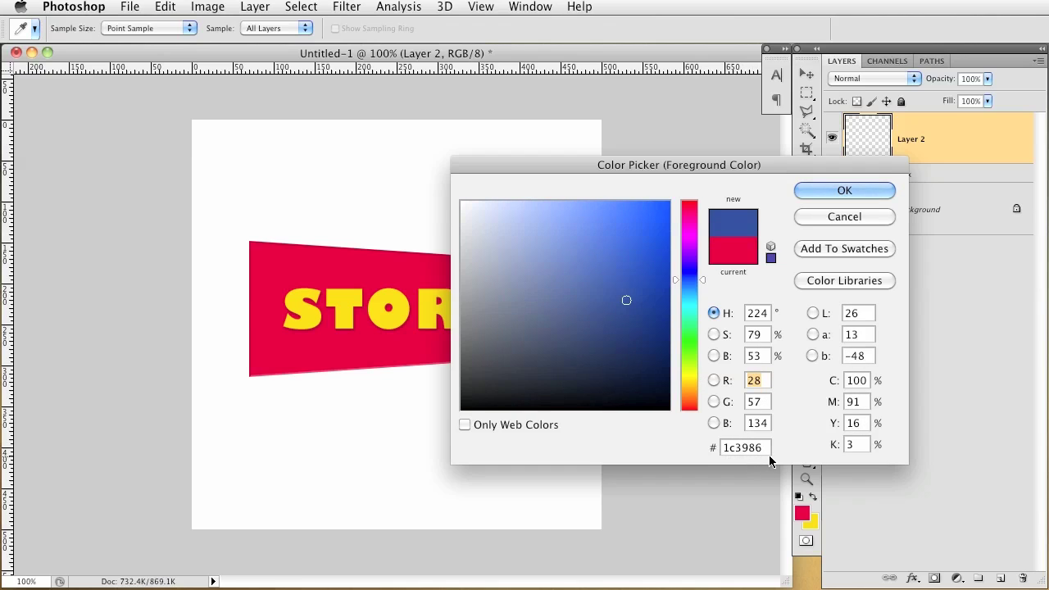
{"action": "left_click_drag", "start_coordinate": [767, 448], "coordinate": [722, 448]}
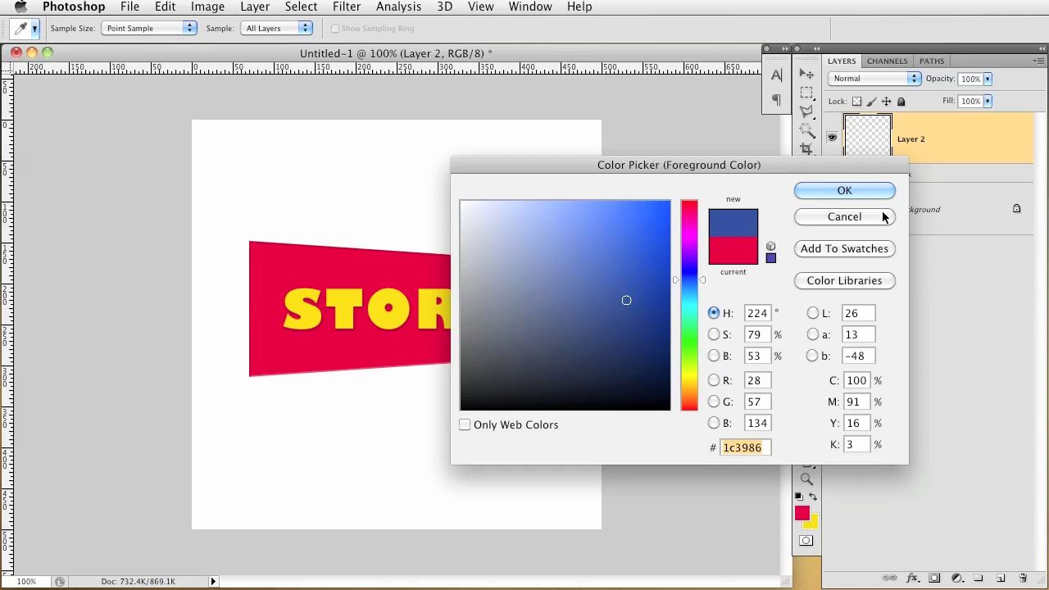
{"action": "left_click", "coordinate": [844, 190]}
{"action": "left_click", "coordinate": [806, 363]}
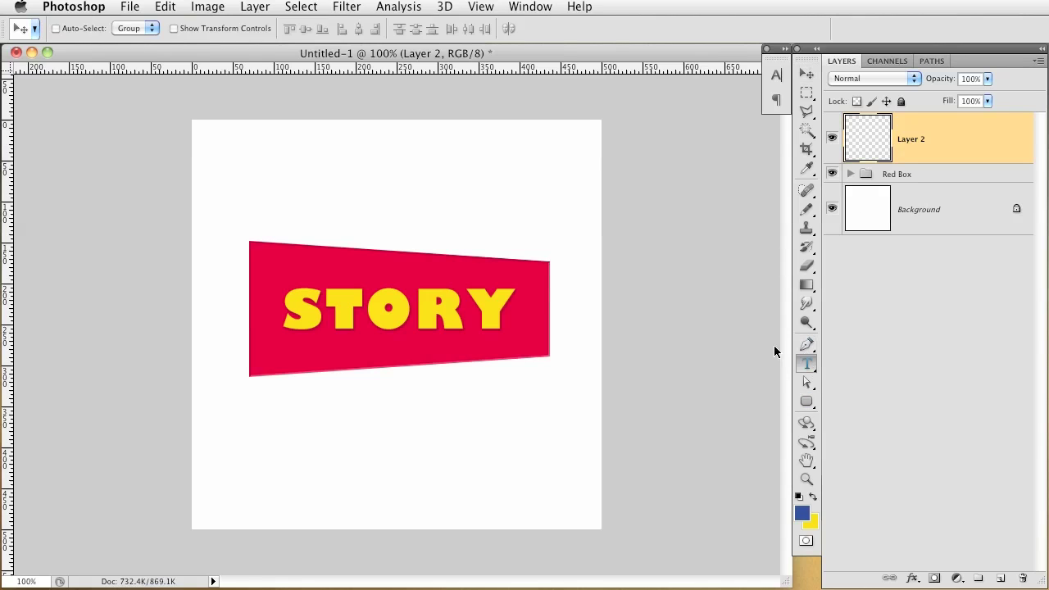
Step: Type P, F and L as three separate blue text layers
{"action": "left_click", "coordinate": [293, 194]}
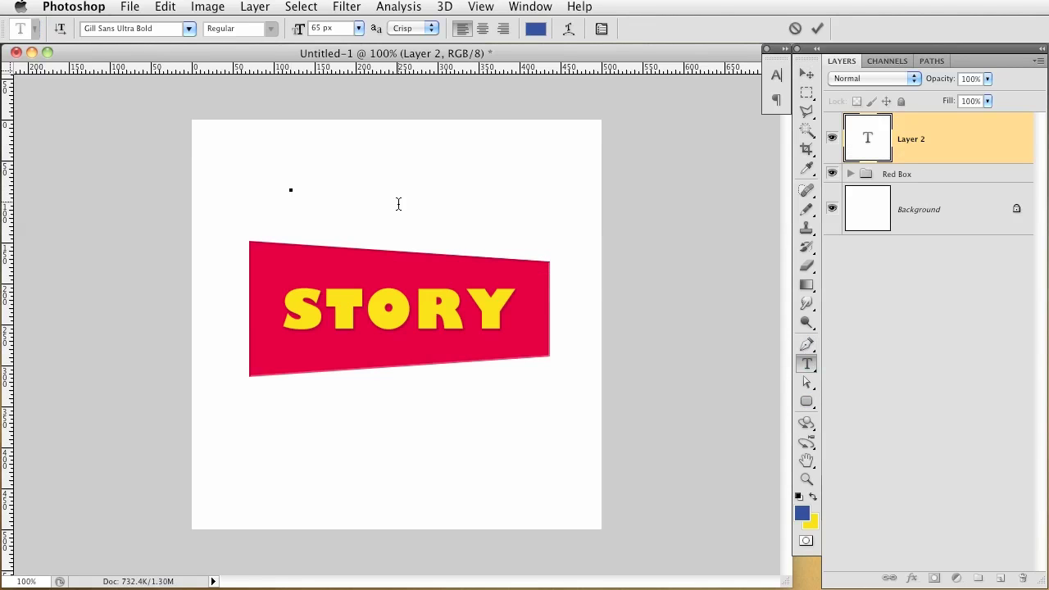
{"action": "type", "text": "P"}
{"action": "key", "text": "super+Return"}
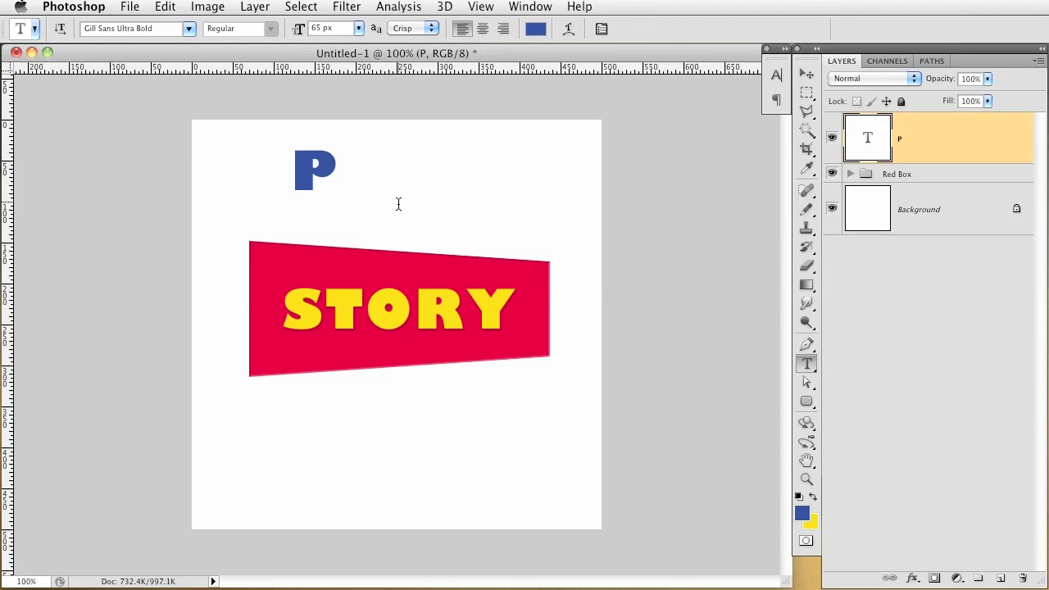
{"action": "left_click", "coordinate": [415, 200]}
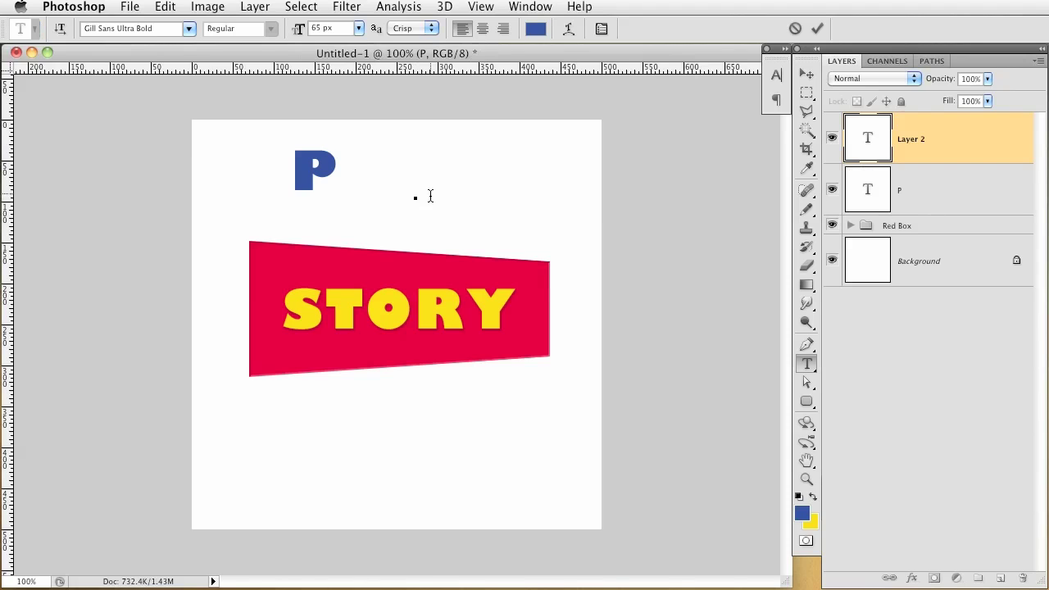
{"action": "type", "text": "F"}
{"action": "key", "text": "super+Return"}
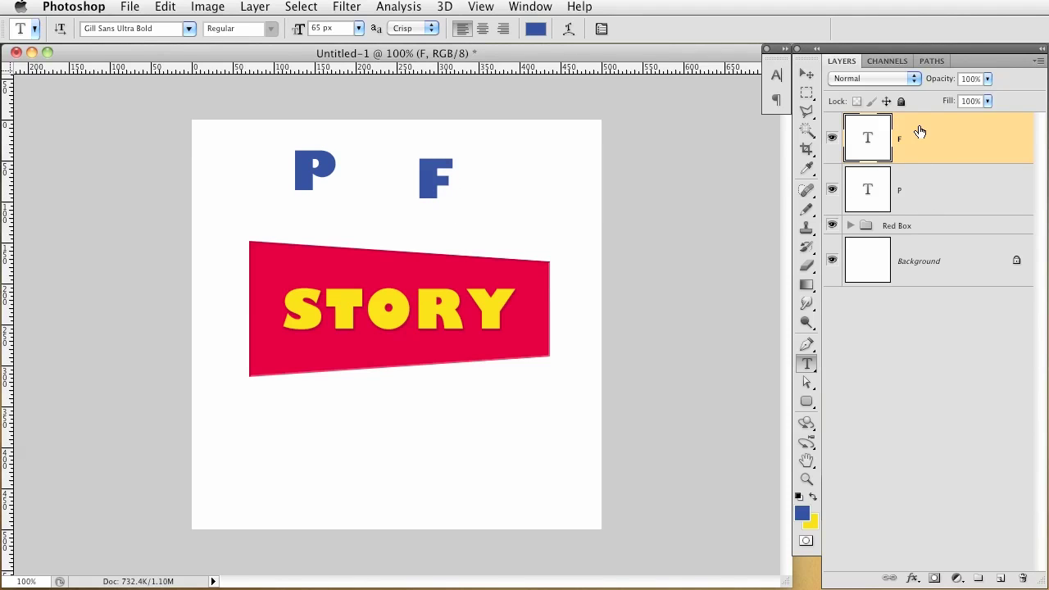
{"action": "left_click", "coordinate": [515, 212]}
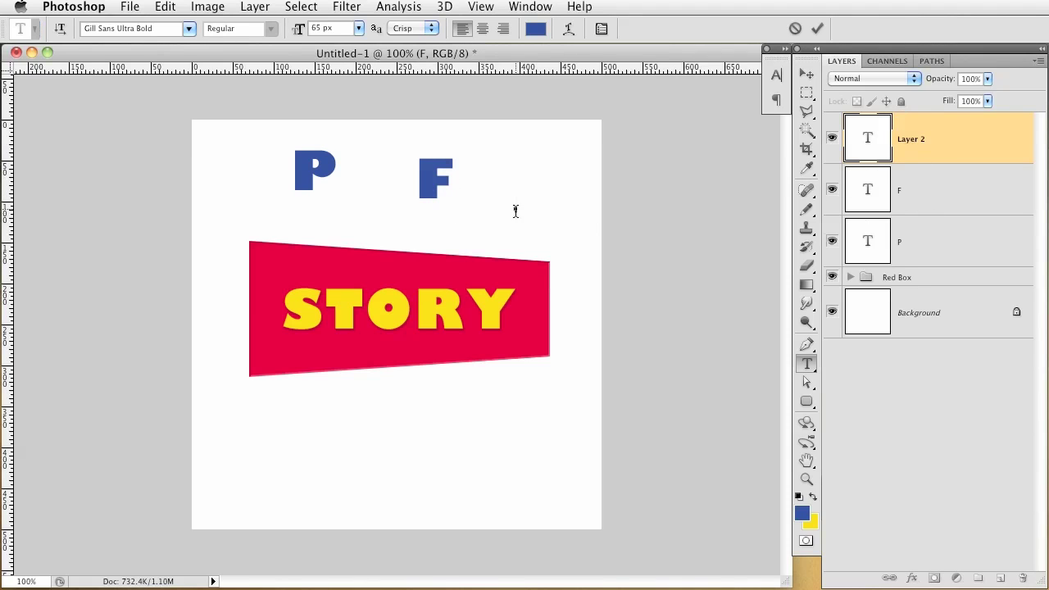
{"action": "type", "text": "L"}
{"action": "key", "text": "super+Return"}
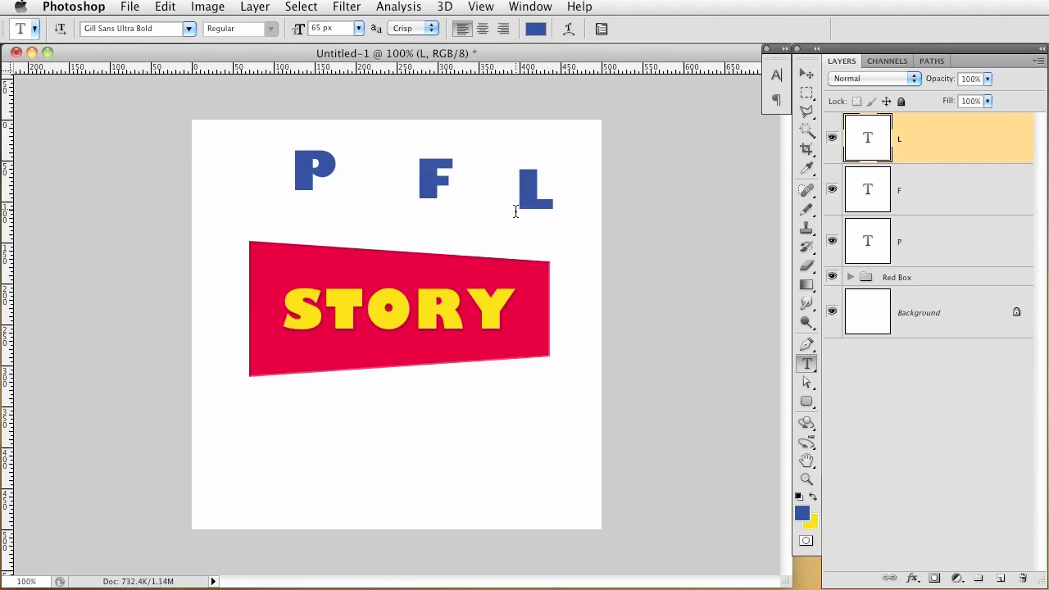
Step: Enlarge the P, F and L letters and move them down onto the red banner
{"action": "left_click", "coordinate": [955, 241]}
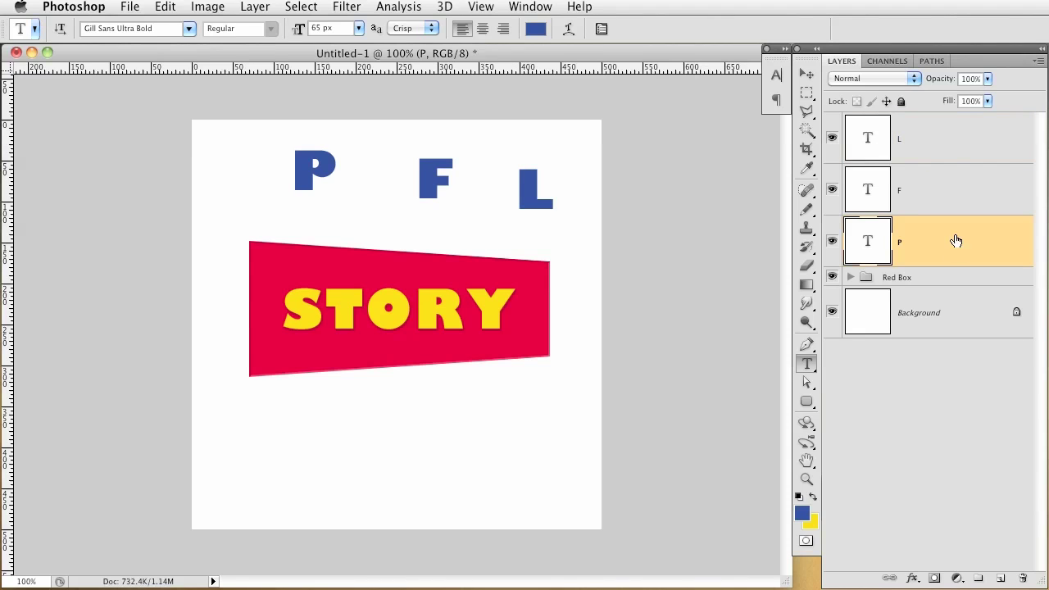
{"action": "left_click", "coordinate": [941, 152], "text": "shift"}
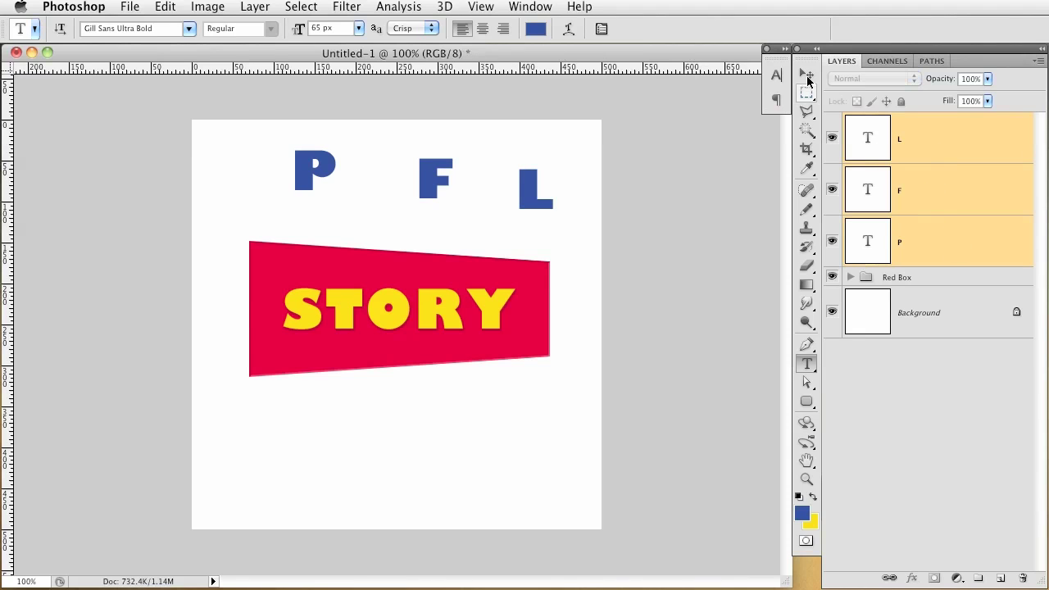
{"action": "left_click", "coordinate": [807, 75]}
{"action": "left_click", "coordinate": [807, 363]}
{"action": "left_click_drag", "start_coordinate": [295, 32], "coordinate": [340, 34]}
{"action": "left_click", "coordinate": [804, 77]}
{"action": "left_click_drag", "start_coordinate": [455, 146], "coordinate": [398, 402]}
{"action": "key", "text": "super+equal"}
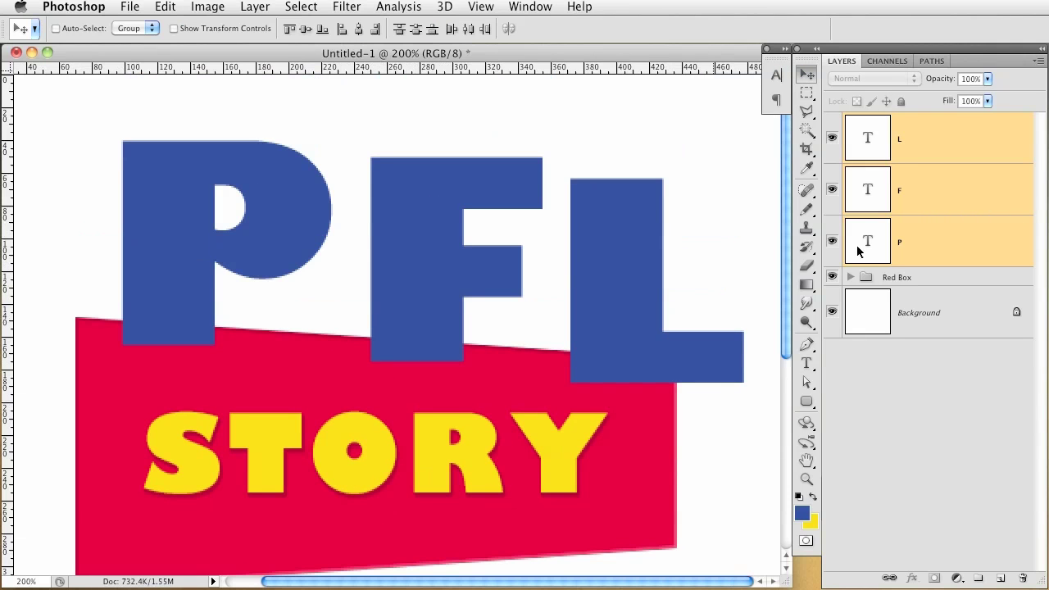
{"action": "left_click_drag", "start_coordinate": [929, 222], "coordinate": [941, 188]}
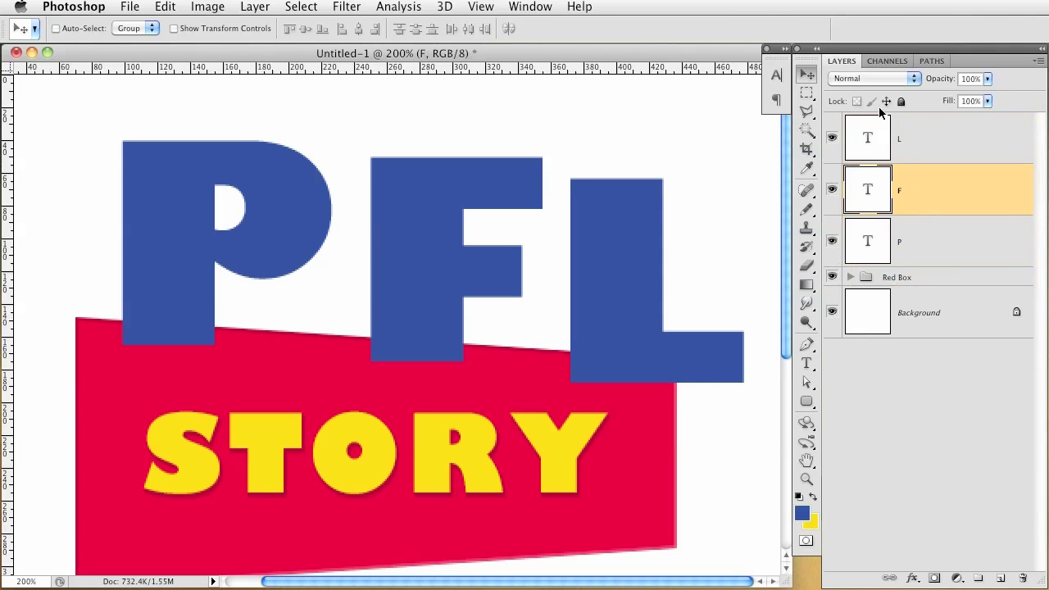
Step: Set the P and L letters to 180 px font size
{"action": "left_click", "coordinate": [922, 145]}
{"action": "left_click", "coordinate": [936, 263], "text": "super"}
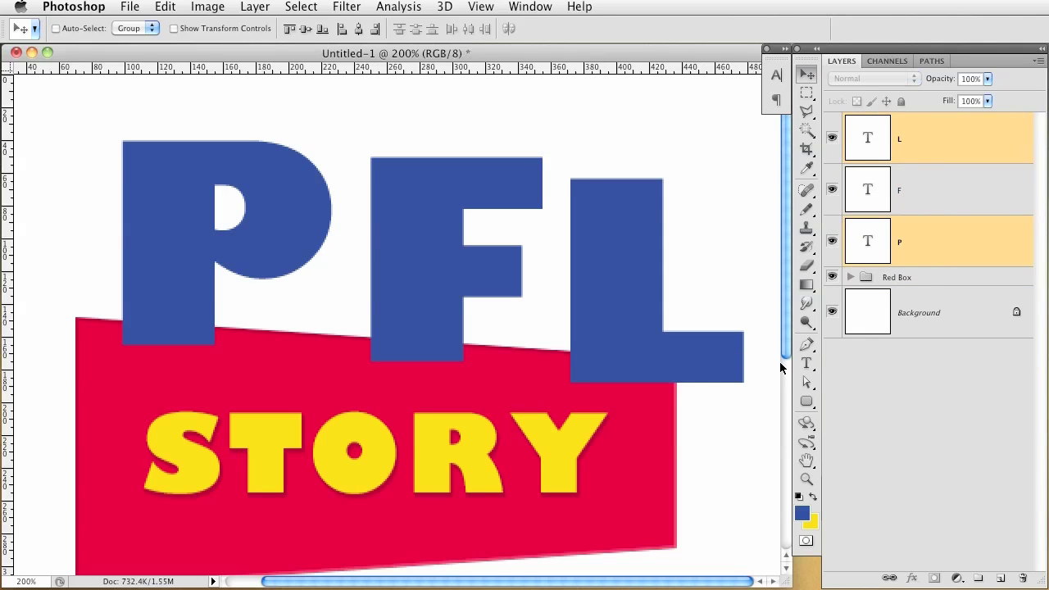
{"action": "left_click", "coordinate": [806, 363]}
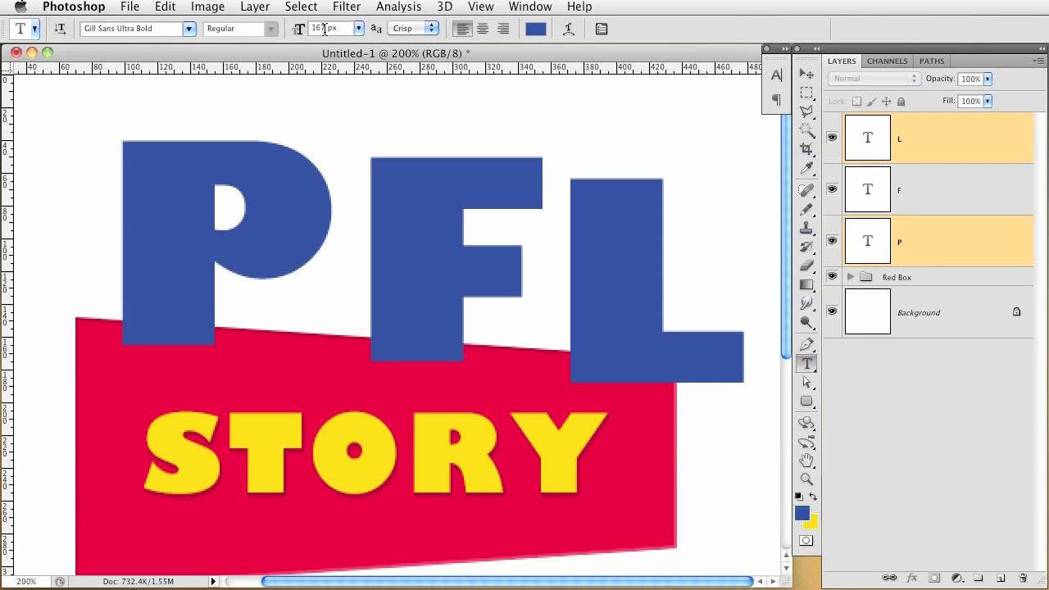
{"action": "double_click", "coordinate": [324, 30]}
{"action": "type", "text": "180"}
{"action": "key", "text": "Return"}
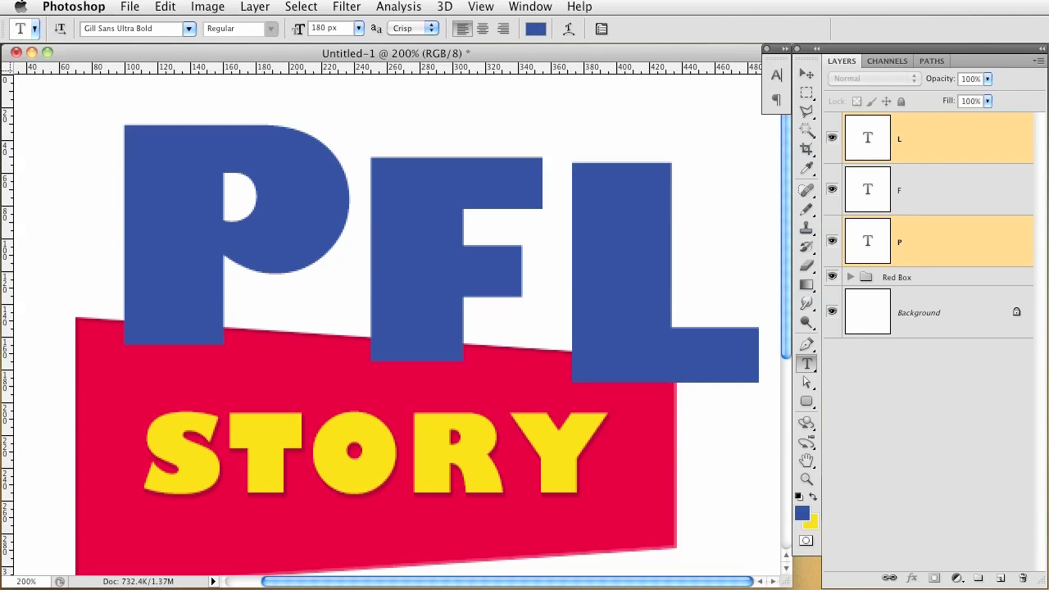
{"action": "left_click", "coordinate": [942, 141]}
{"action": "left_click", "coordinate": [961, 246]}
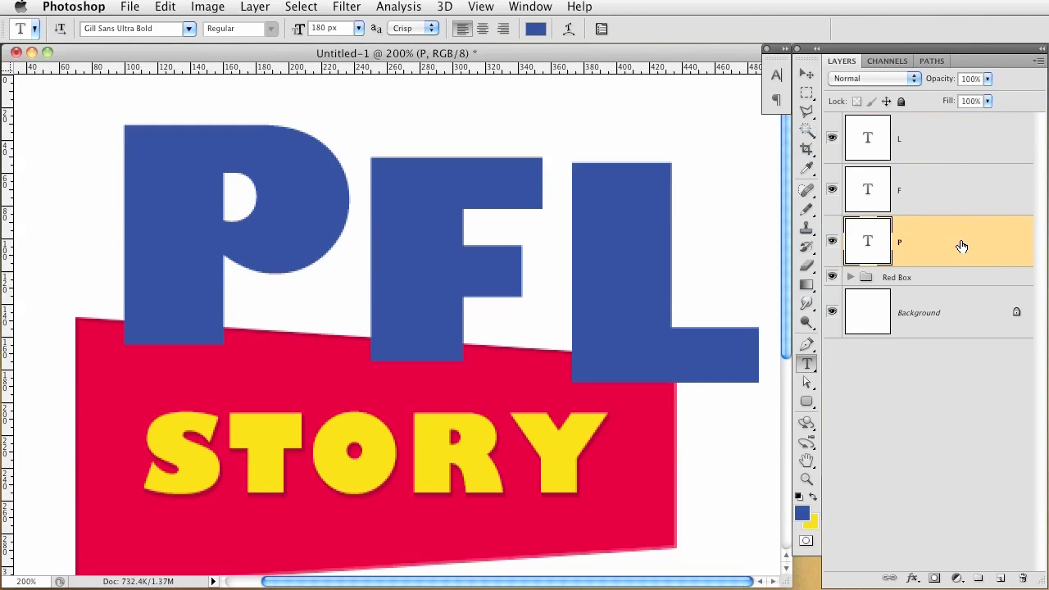
Step: Convert the P, F and L text layers into shapes
{"action": "right_click", "coordinate": [950, 250]}
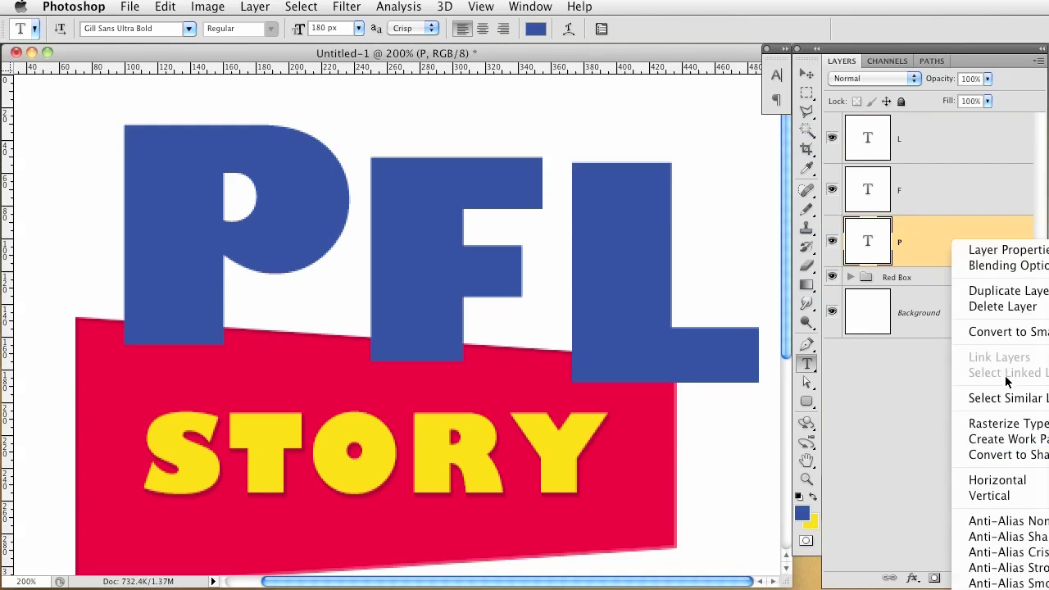
{"action": "left_click", "coordinate": [1020, 455]}
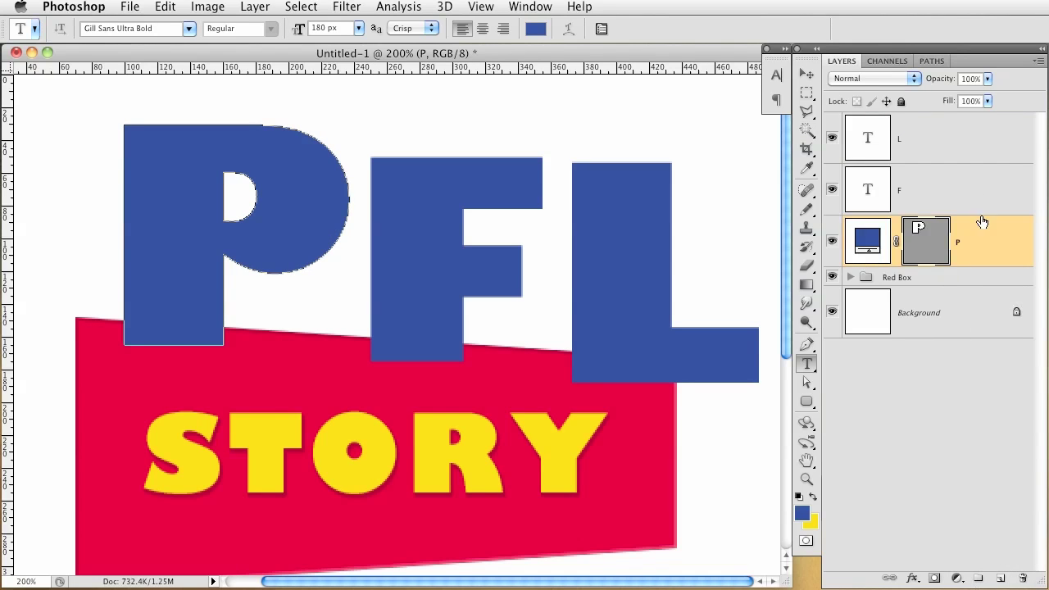
{"action": "right_click", "coordinate": [981, 192]}
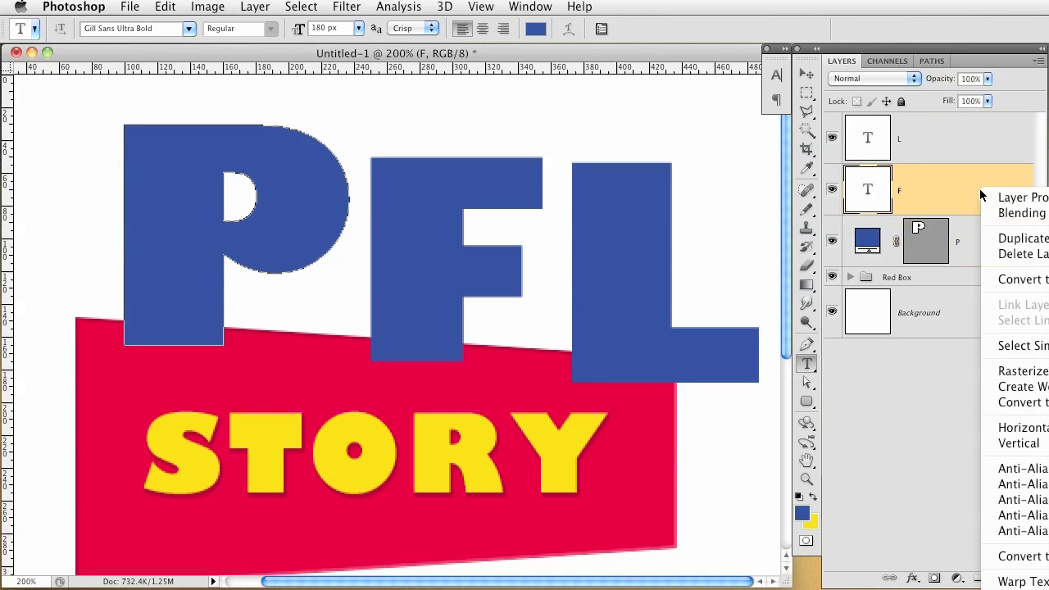
{"action": "left_click", "coordinate": [1020, 402]}
{"action": "right_click", "coordinate": [942, 141]}
{"action": "left_click", "coordinate": [1020, 355]}
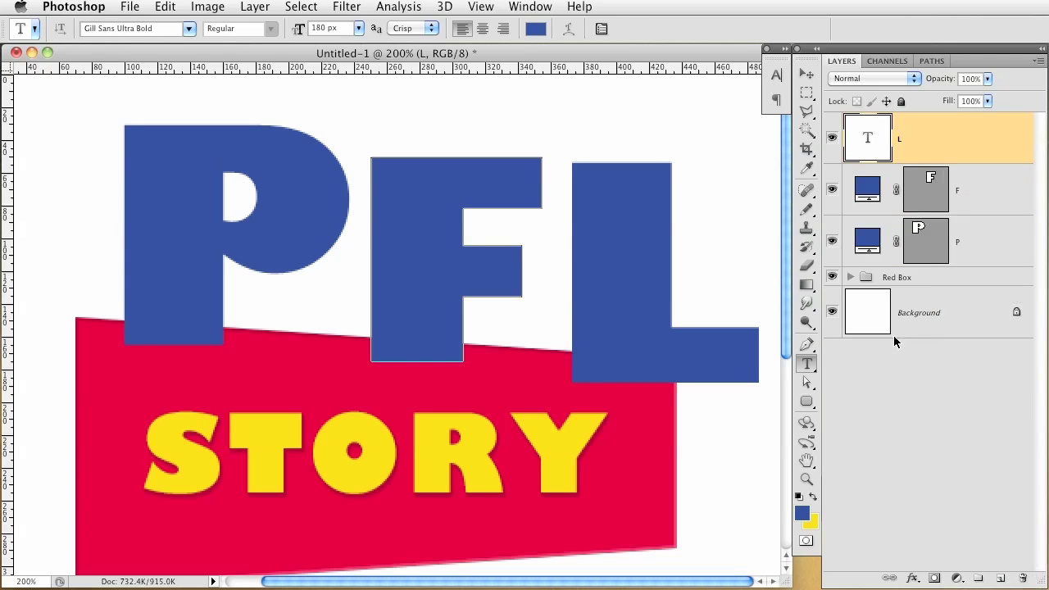
Step: Narrow the P's stem by shifting its left-edge anchor points right
{"action": "left_click", "coordinate": [806, 382]}
{"action": "left_click_drag", "start_coordinate": [90, 111], "coordinate": [158, 366]}
{"action": "left_click", "coordinate": [158, 138]}
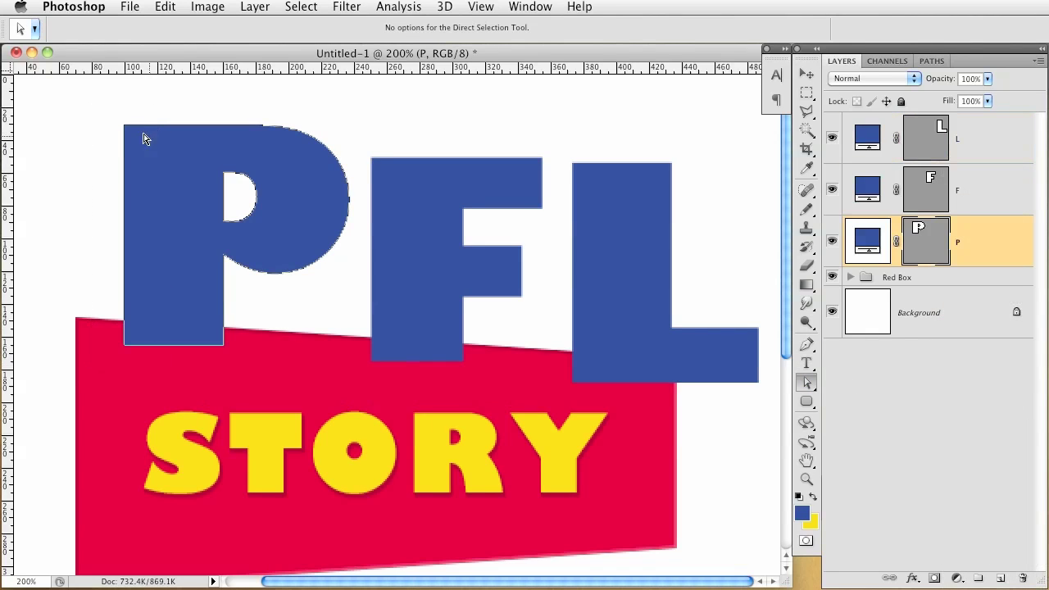
{"action": "left_click_drag", "start_coordinate": [98, 111], "coordinate": [160, 393]}
{"action": "key", "text": "shift+Right"}
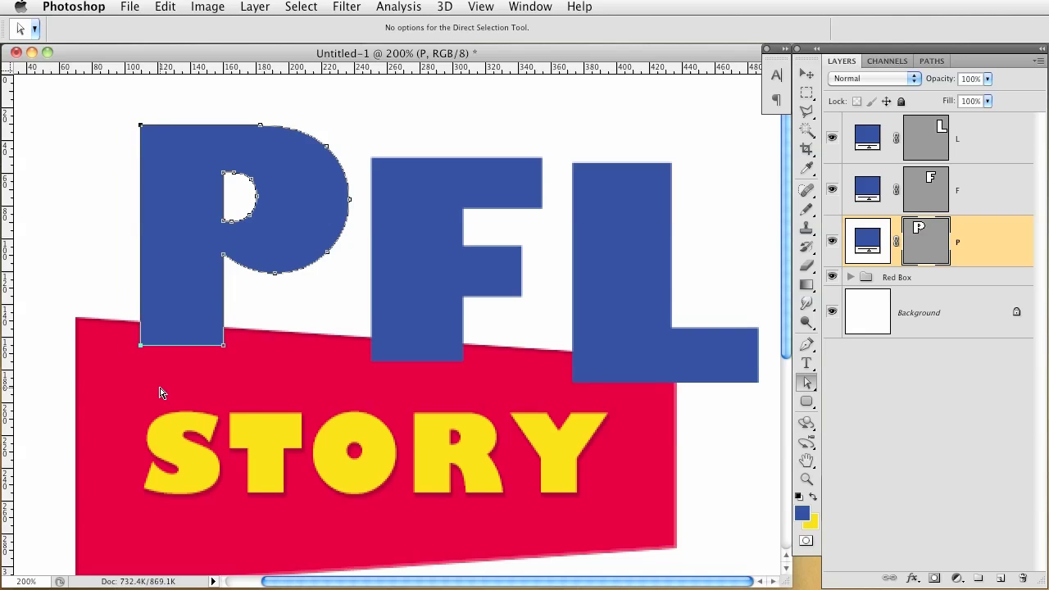
{"action": "key", "text": "Left"}
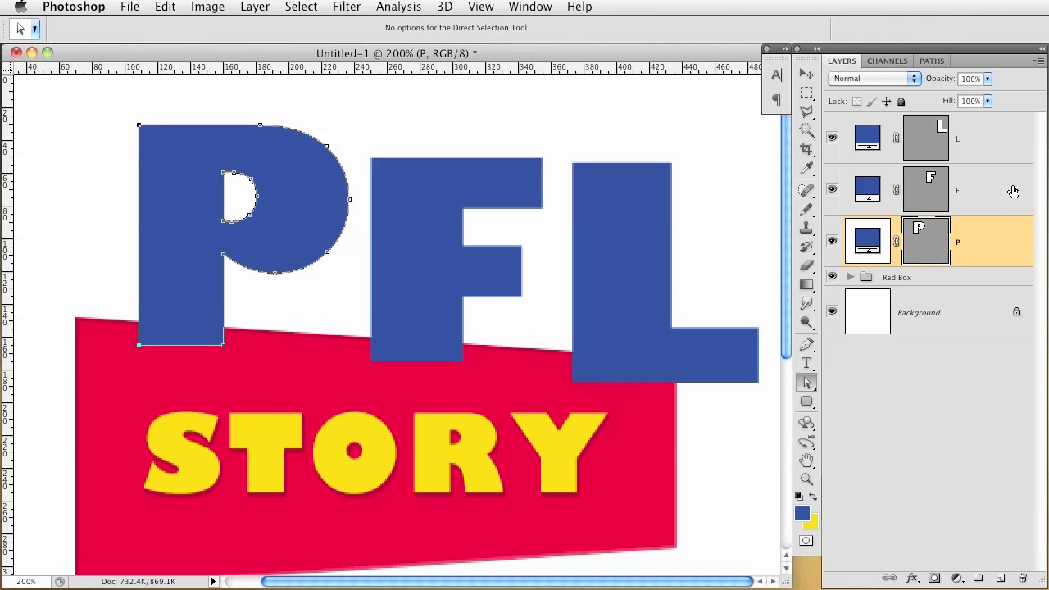
Step: Narrow the F and L stems by nudging their left-edge anchors right
{"action": "left_click", "coordinate": [1013, 191]}
{"action": "left_click_drag", "start_coordinate": [345, 120], "coordinate": [403, 400]}
{"action": "key", "text": "Right"}
{"action": "key", "text": "Right"}
{"action": "key", "text": "Right"}
{"action": "key", "text": "Right"}
{"action": "key", "text": "Right"}
{"action": "key", "text": "Right"}
{"action": "key", "text": "Right"}
{"action": "key", "text": "Right"}
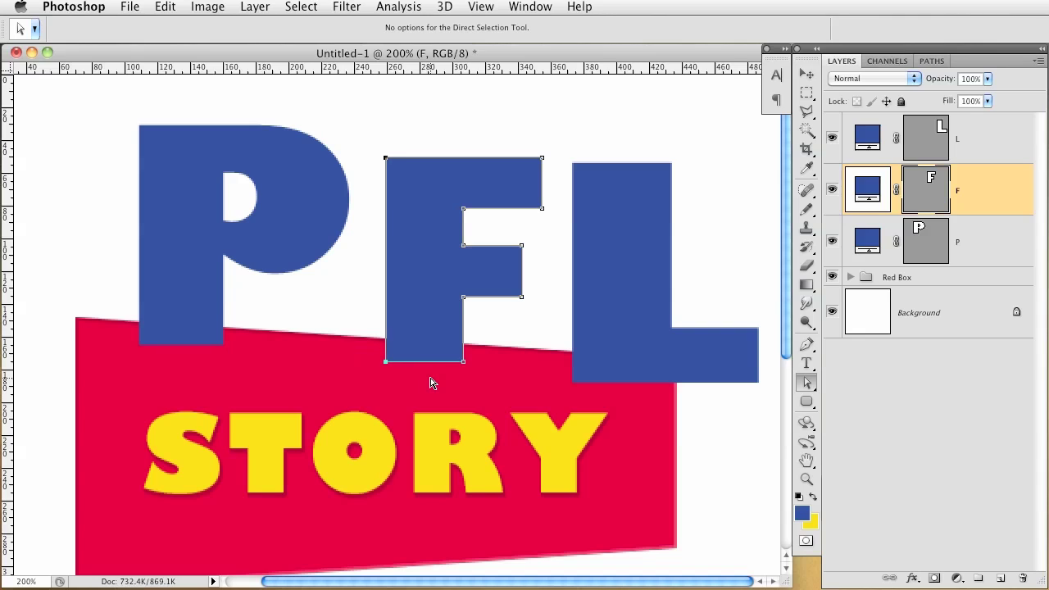
{"action": "left_click", "coordinate": [961, 127]}
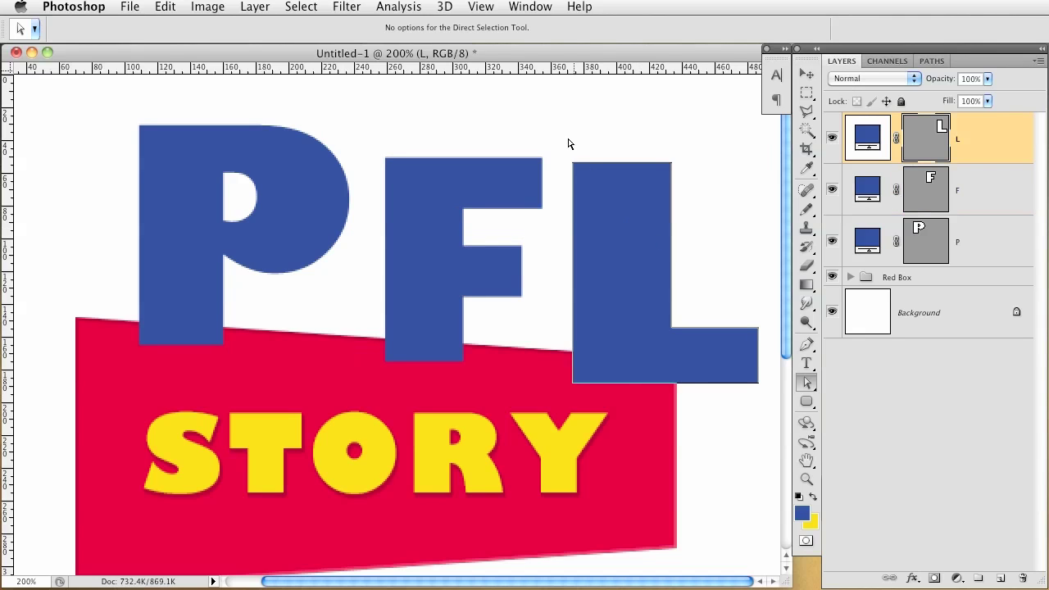
{"action": "left_click_drag", "start_coordinate": [566, 143], "coordinate": [625, 499]}
{"action": "key", "text": "Right"}
{"action": "key", "text": "Right"}
{"action": "key", "text": "Right"}
{"action": "key", "text": "Right"}
{"action": "key", "text": "Right"}
{"action": "key", "text": "Right"}
{"action": "key", "text": "Right"}
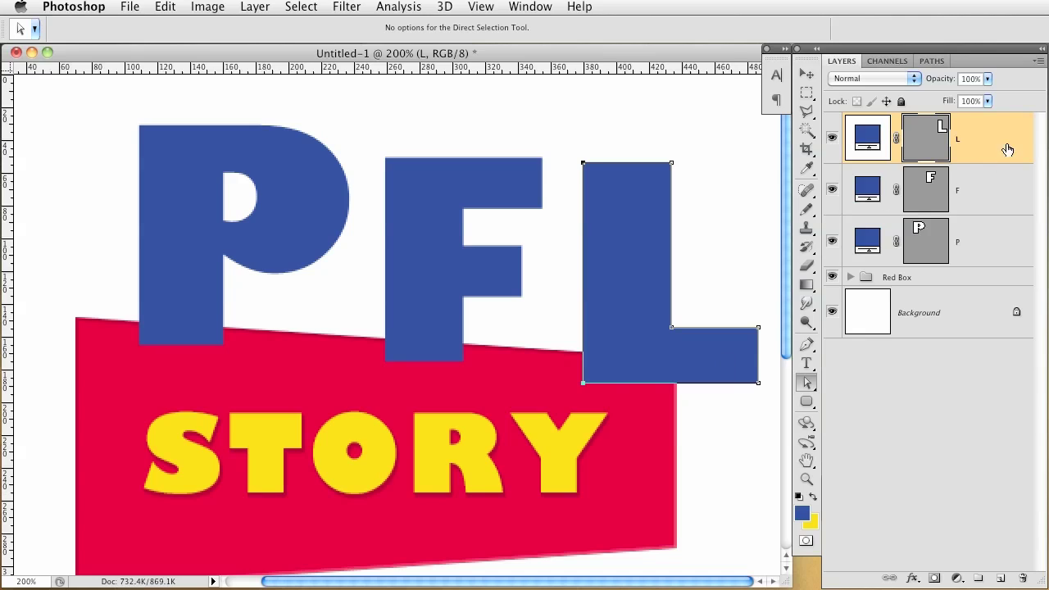
{"action": "left_click", "coordinate": [999, 212]}
{"action": "left_click", "coordinate": [996, 254]}
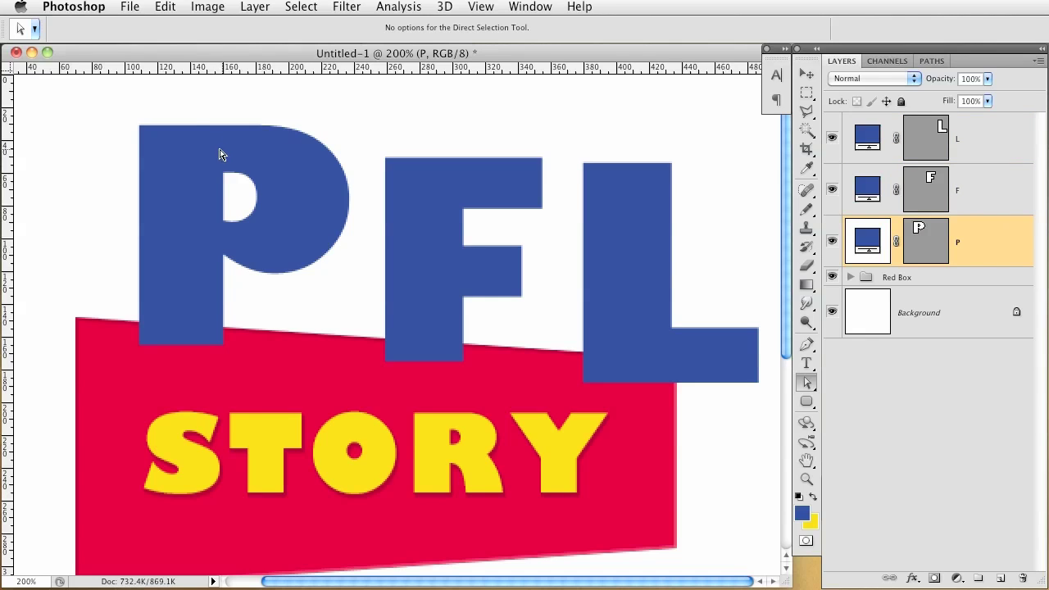
Step: Give the P a Color Overlay sampled from the STORY yellow
{"action": "double_click", "coordinate": [1006, 250]}
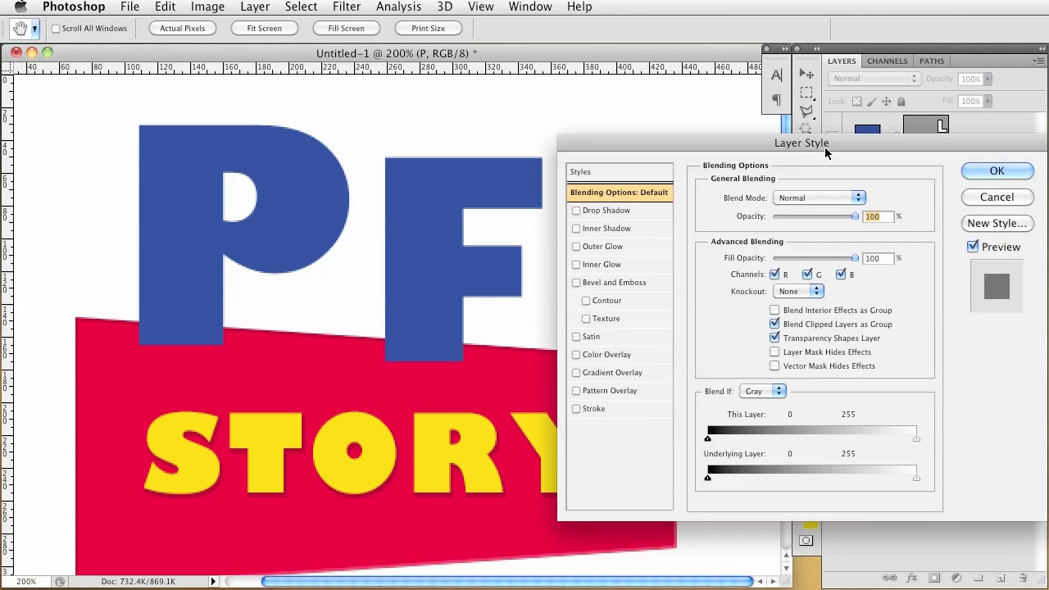
{"action": "left_click_drag", "start_coordinate": [824, 153], "coordinate": [766, 146]}
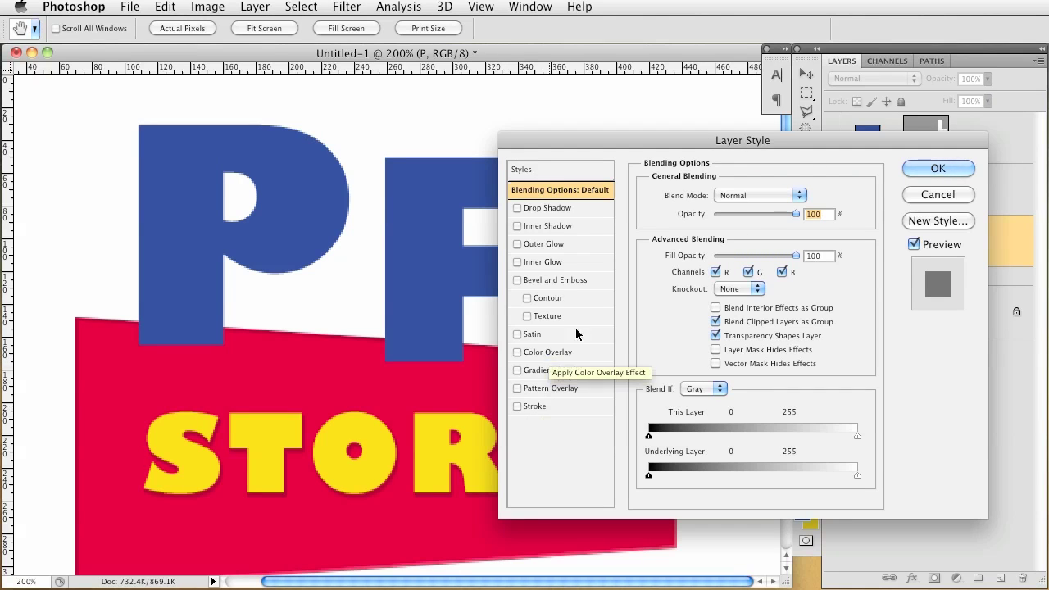
{"action": "left_click", "coordinate": [549, 353]}
{"action": "left_click", "coordinate": [806, 198]}
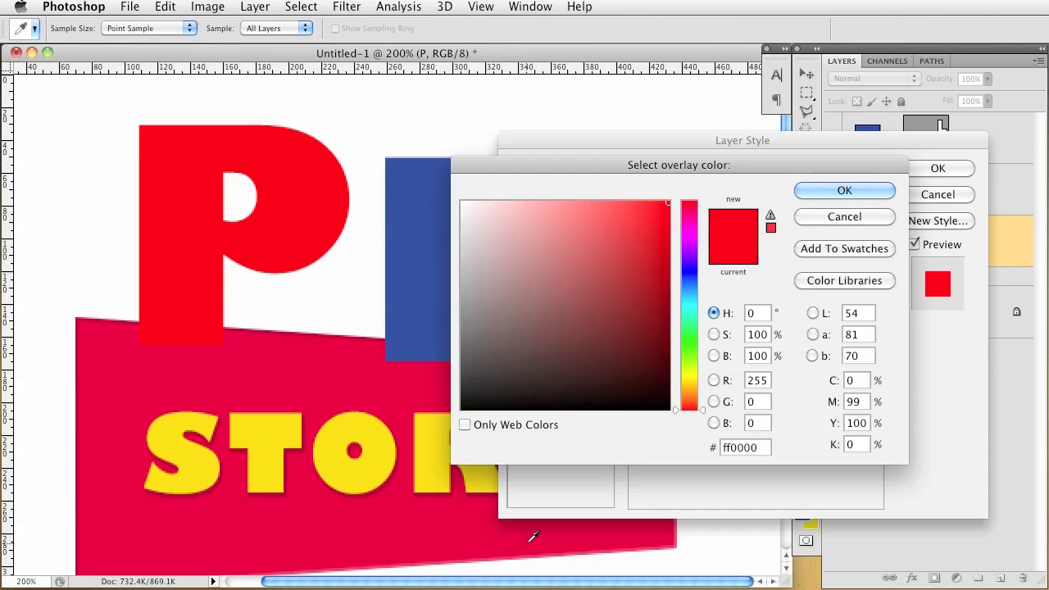
{"action": "left_click", "coordinate": [422, 463]}
{"action": "left_click", "coordinate": [427, 461]}
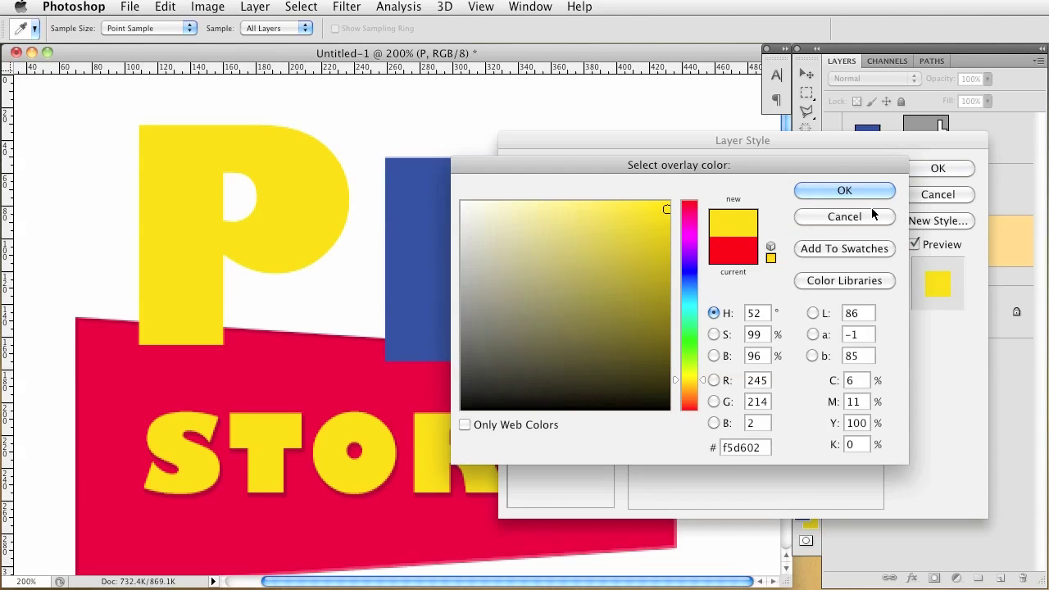
{"action": "left_click", "coordinate": [867, 194]}
Step: Add an 8 px Inside stroke to the P using the F's blue
{"action": "left_click", "coordinate": [517, 406]}
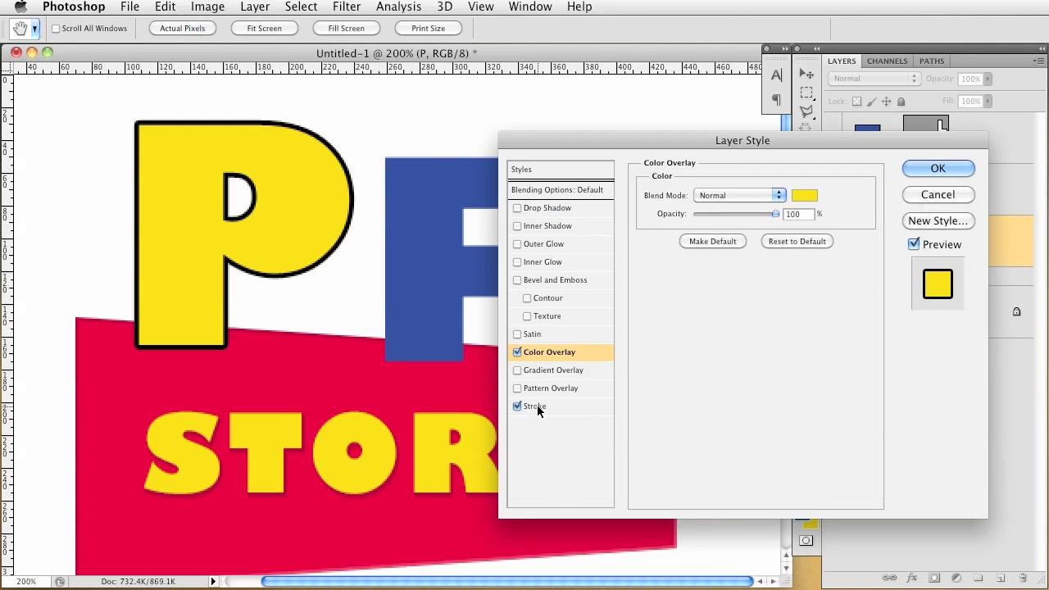
{"action": "left_click", "coordinate": [537, 406]}
{"action": "left_click", "coordinate": [681, 304]}
{"action": "left_click", "coordinate": [420, 302]}
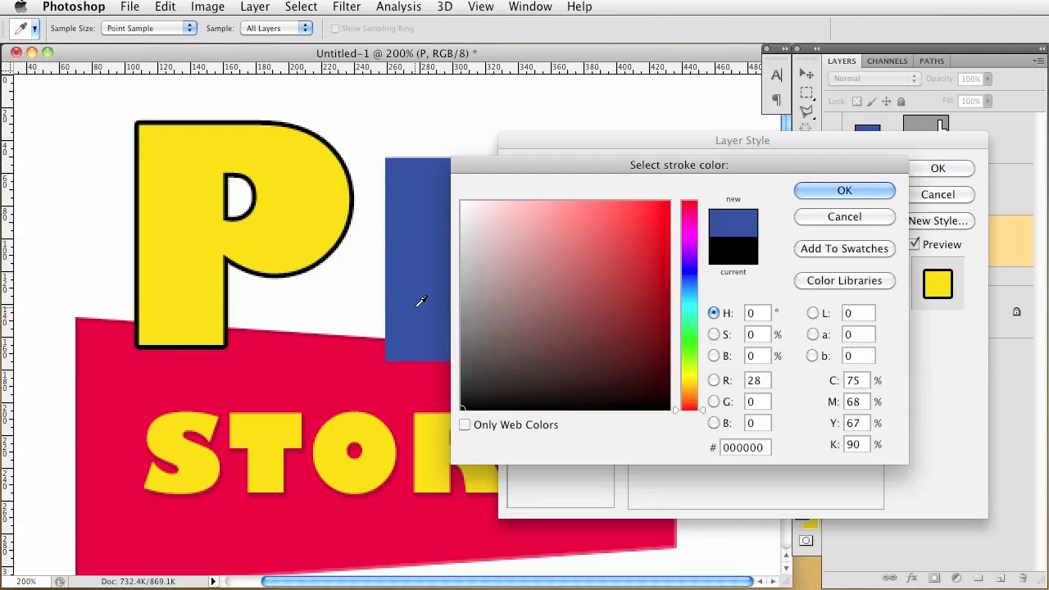
{"action": "left_click", "coordinate": [874, 192]}
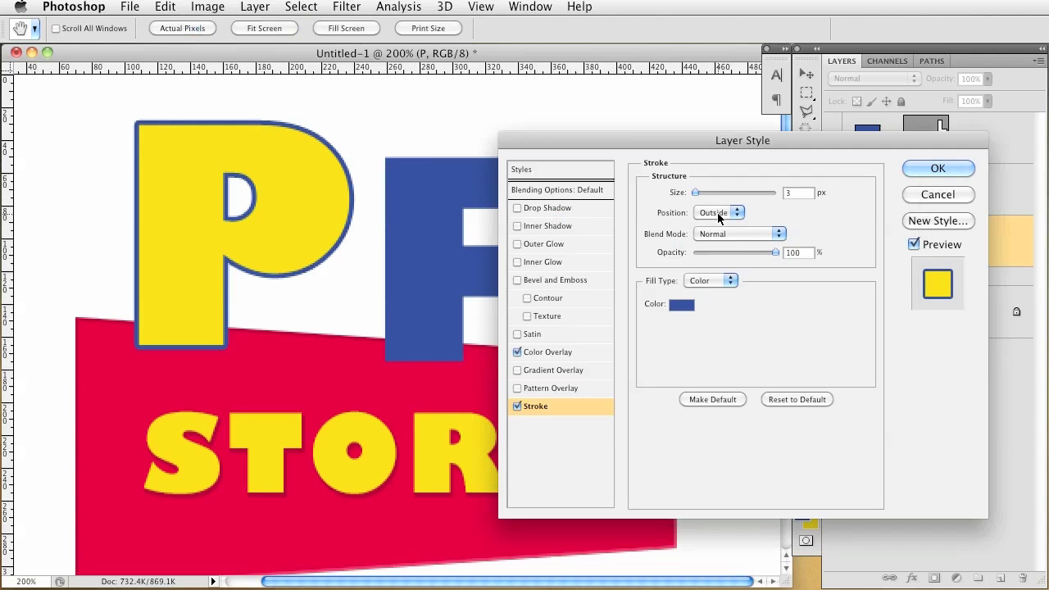
{"action": "left_click", "coordinate": [717, 212]}
{"action": "left_click", "coordinate": [717, 222]}
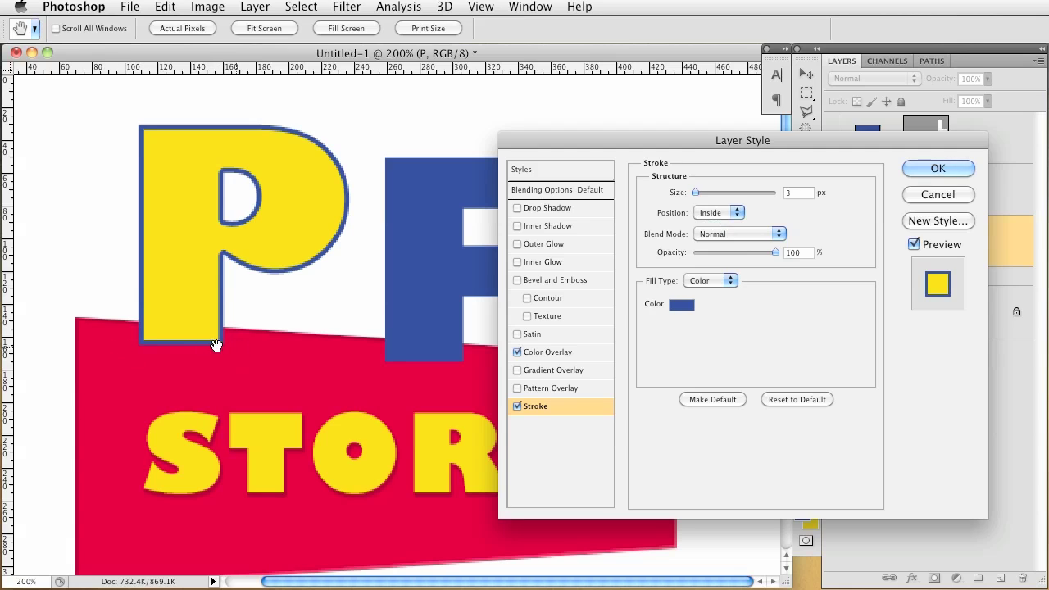
{"action": "left_click_drag", "start_coordinate": [696, 191], "coordinate": [701, 198]}
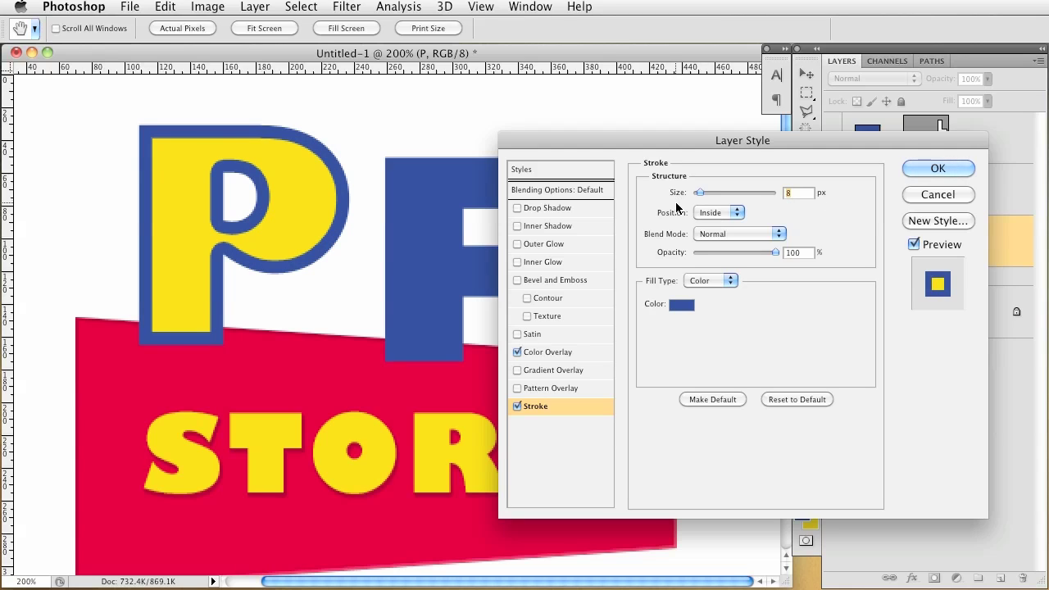
Step: Give the P an Inner Shadow with Distance 0 px, Choke 89%, Size 10 px and Opacity 57%
{"action": "left_click", "coordinate": [534, 227]}
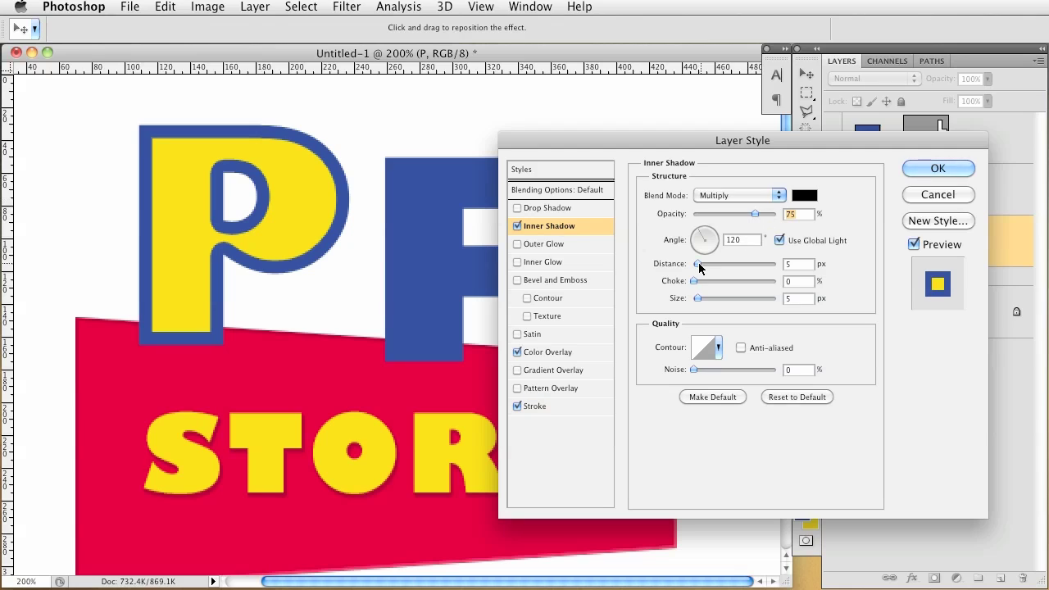
{"action": "left_click_drag", "start_coordinate": [697, 268], "coordinate": [736, 281]}
{"action": "left_click_drag", "start_coordinate": [699, 299], "coordinate": [704, 301]}
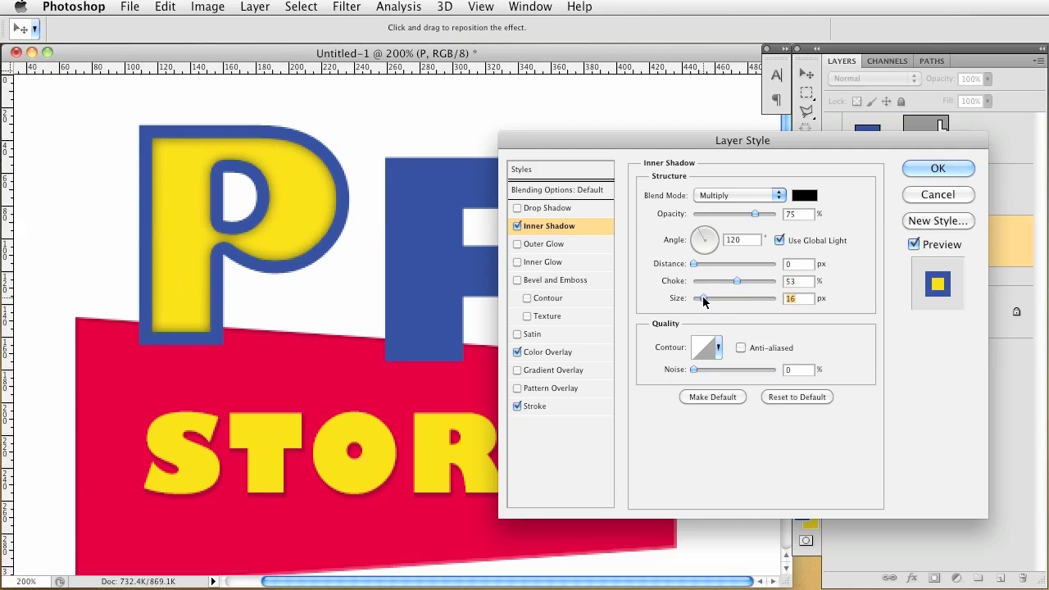
{"action": "left_click_drag", "start_coordinate": [741, 282], "coordinate": [701, 301]}
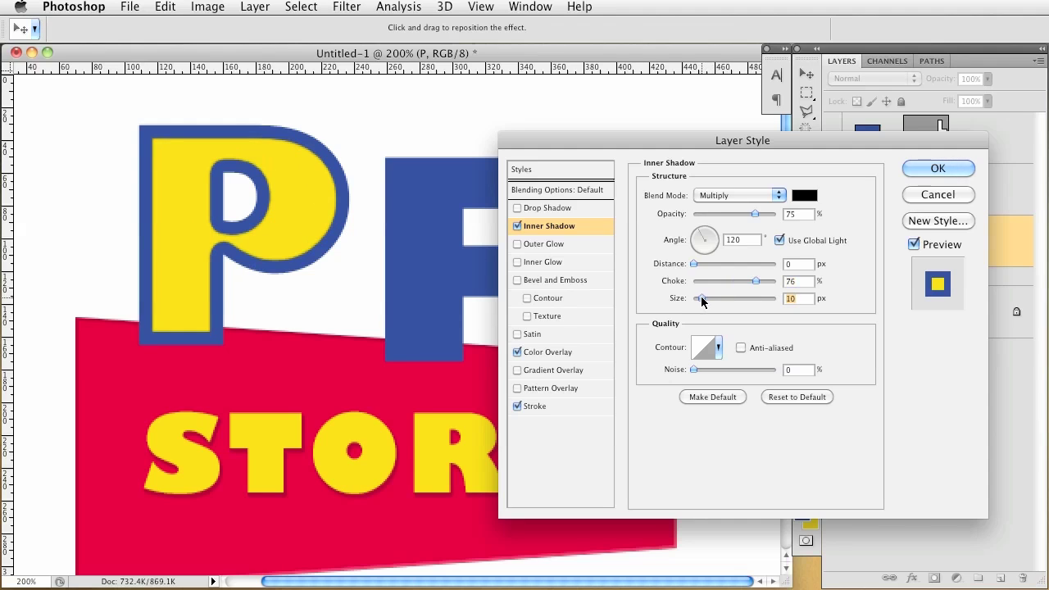
{"action": "left_click_drag", "start_coordinate": [702, 302], "coordinate": [703, 300]}
{"action": "left_click_drag", "start_coordinate": [760, 281], "coordinate": [772, 282]}
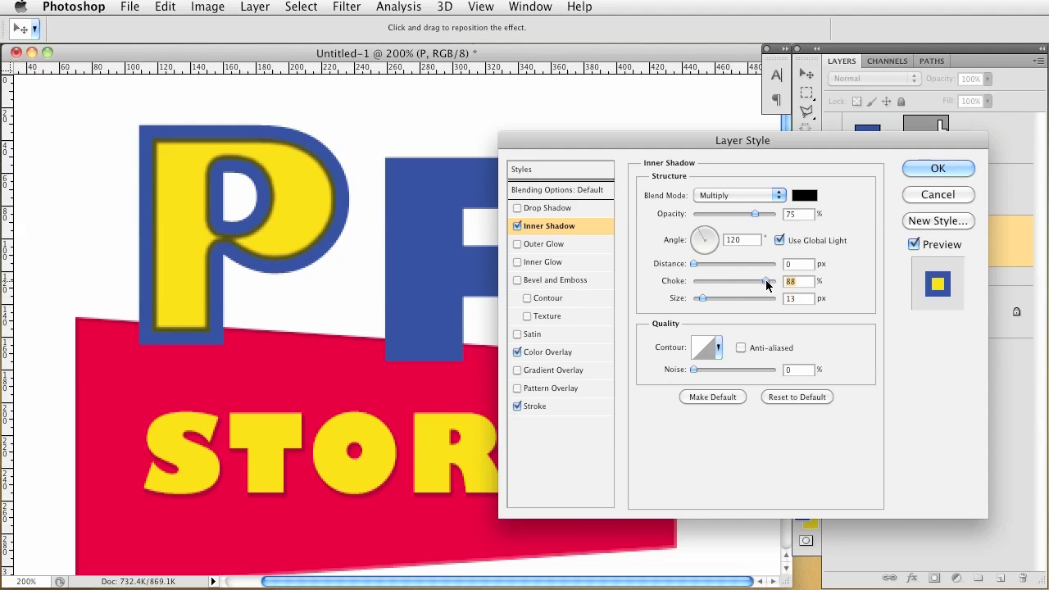
{"action": "left_click", "coordinate": [701, 302]}
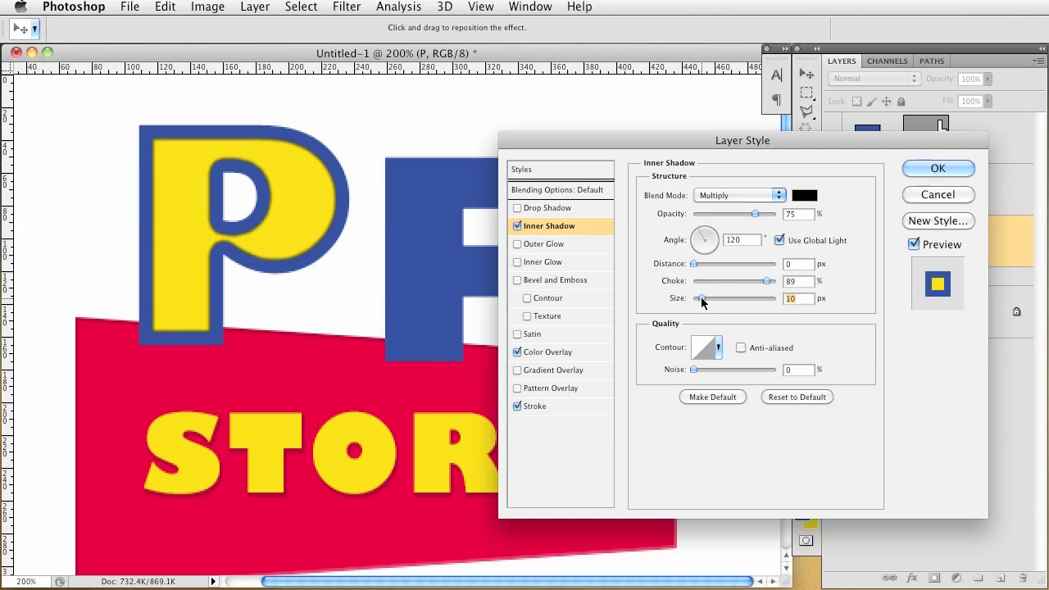
{"action": "mouse_move", "coordinate": [725, 213]}
{"action": "left_mouse_down"}
{"action": "mouse_move", "coordinate": [712, 211]}
{"action": "mouse_move", "coordinate": [755, 216]}
{"action": "mouse_move", "coordinate": [739, 209]}
{"action": "left_mouse_up"}
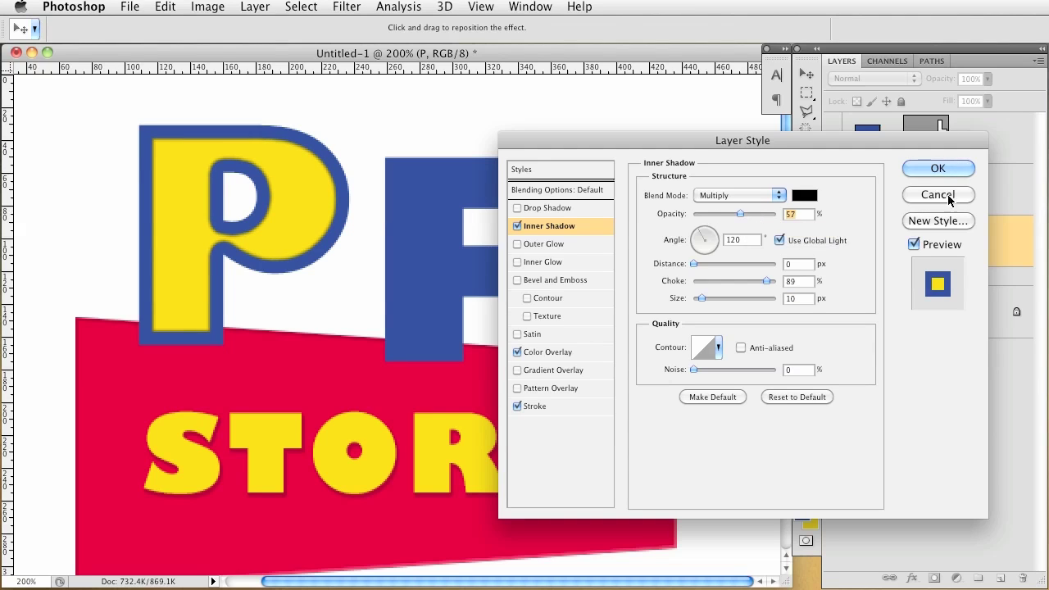
{"action": "left_click", "coordinate": [547, 208]}
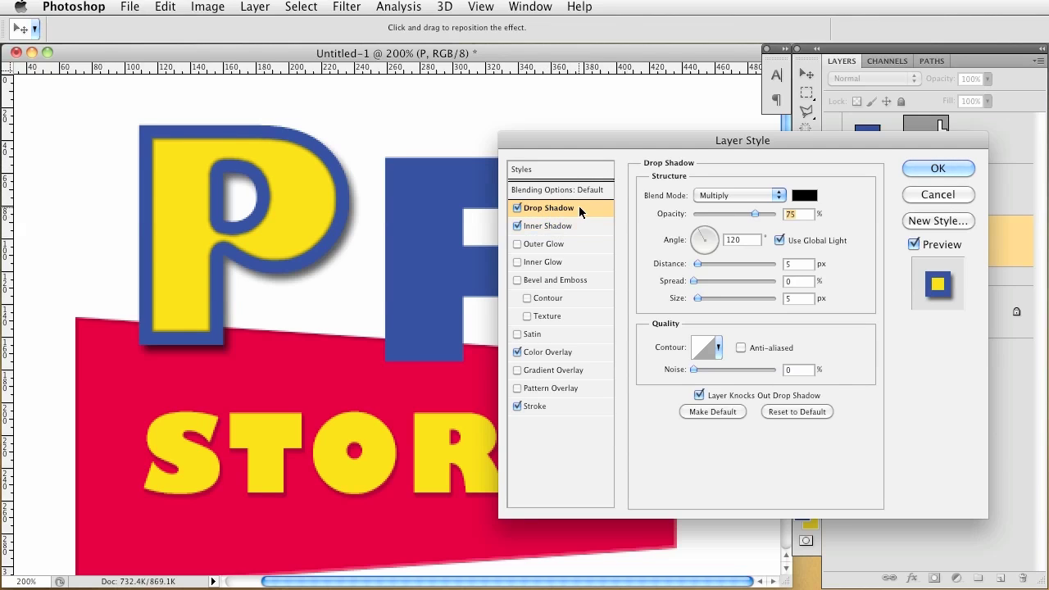
Step: Set the P's drop shadow to its own 90° angle, Normal blend mode and dark navy colour
{"action": "left_click", "coordinate": [797, 242]}
{"action": "key", "text": "Tab"}
{"action": "type", "text": "90"}
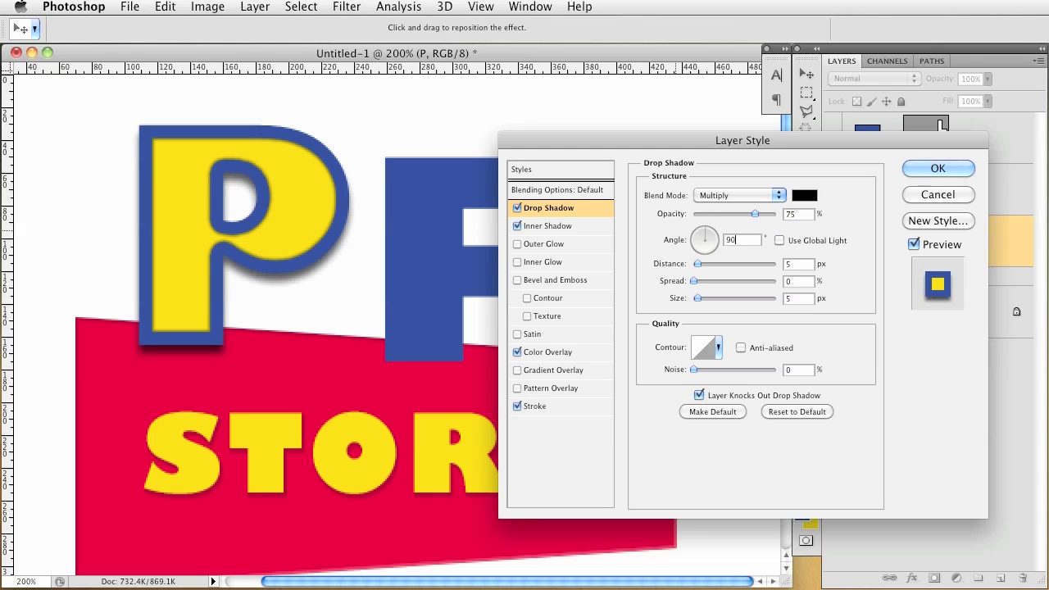
{"action": "left_click", "coordinate": [721, 194]}
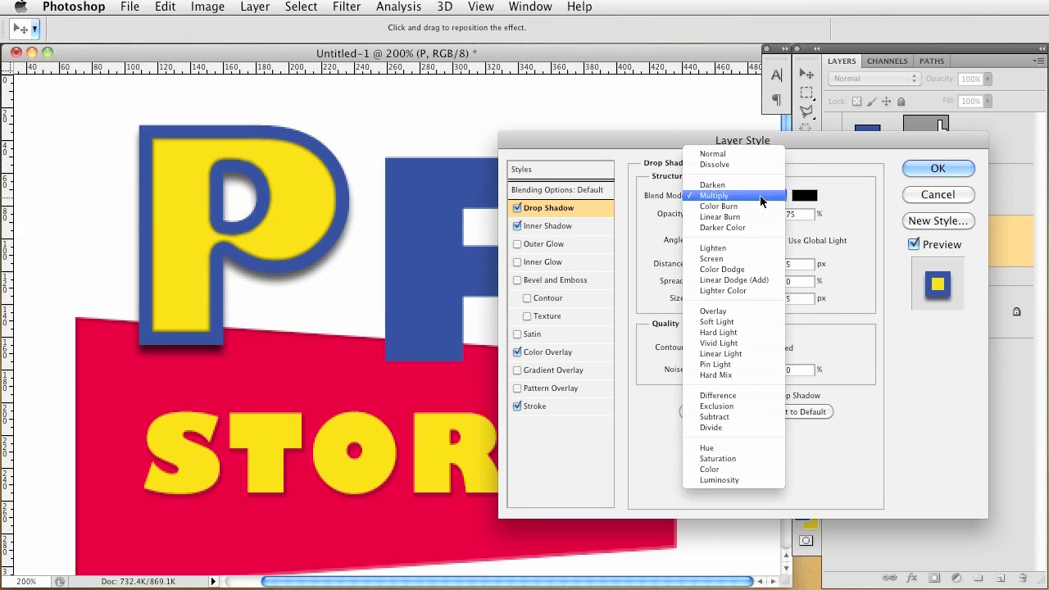
{"action": "left_click", "coordinate": [730, 154]}
{"action": "left_click", "coordinate": [803, 196]}
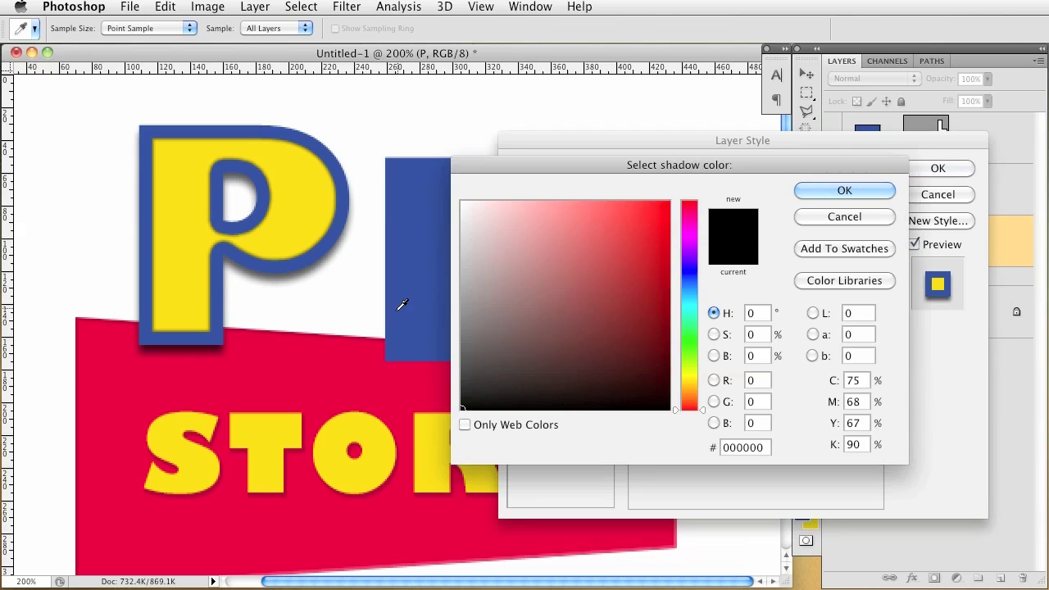
{"action": "left_click", "coordinate": [461, 202]}
{"action": "left_click", "coordinate": [386, 369]}
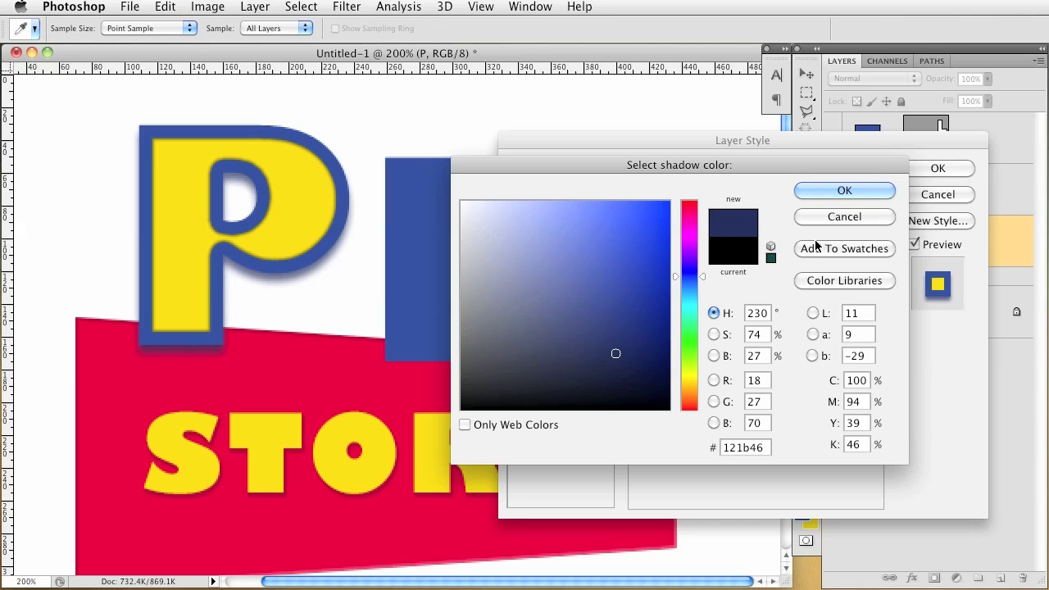
{"action": "left_click", "coordinate": [834, 191]}
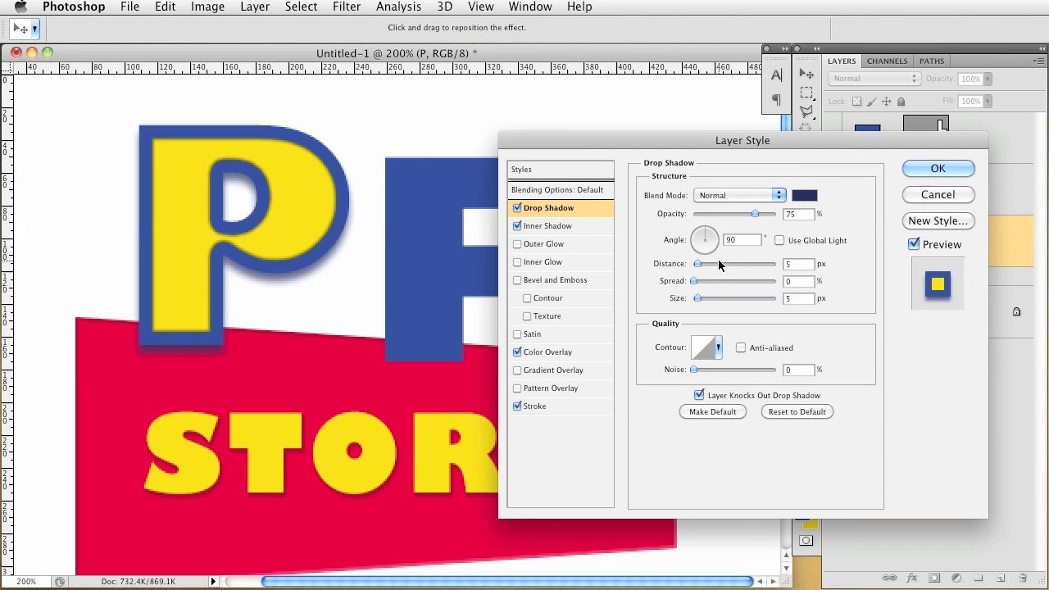
Step: Set the drop shadow to Distance 5 px, Spread 100%, Size 0 px, Opacity 100%, and apply the style
{"action": "left_click_drag", "start_coordinate": [697, 264], "coordinate": [780, 282]}
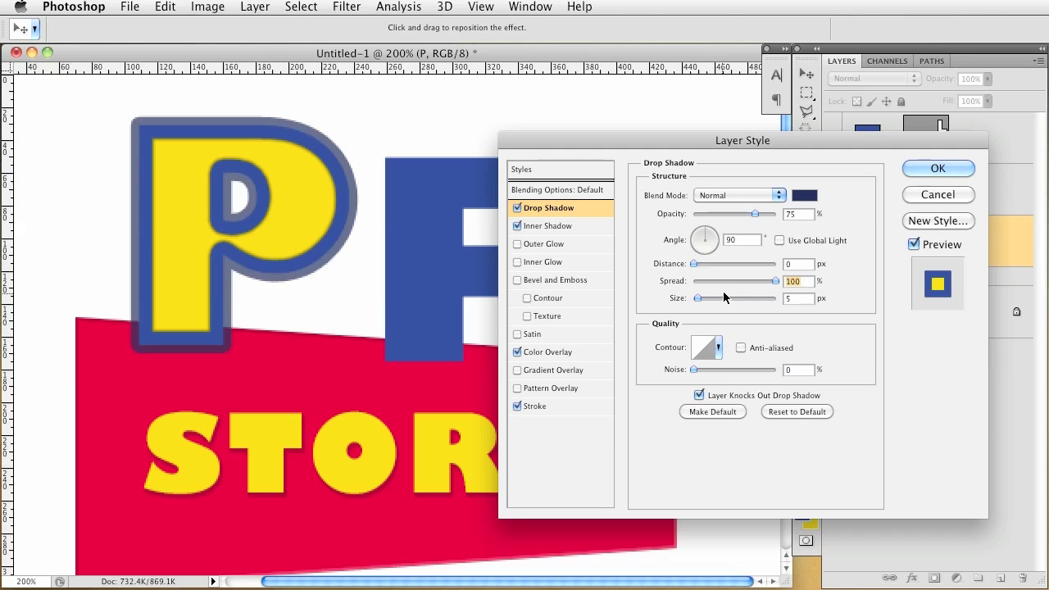
{"action": "double_click", "coordinate": [788, 264]}
{"action": "type", "text": "5"}
{"action": "left_click_drag", "start_coordinate": [699, 298], "coordinate": [674, 300]}
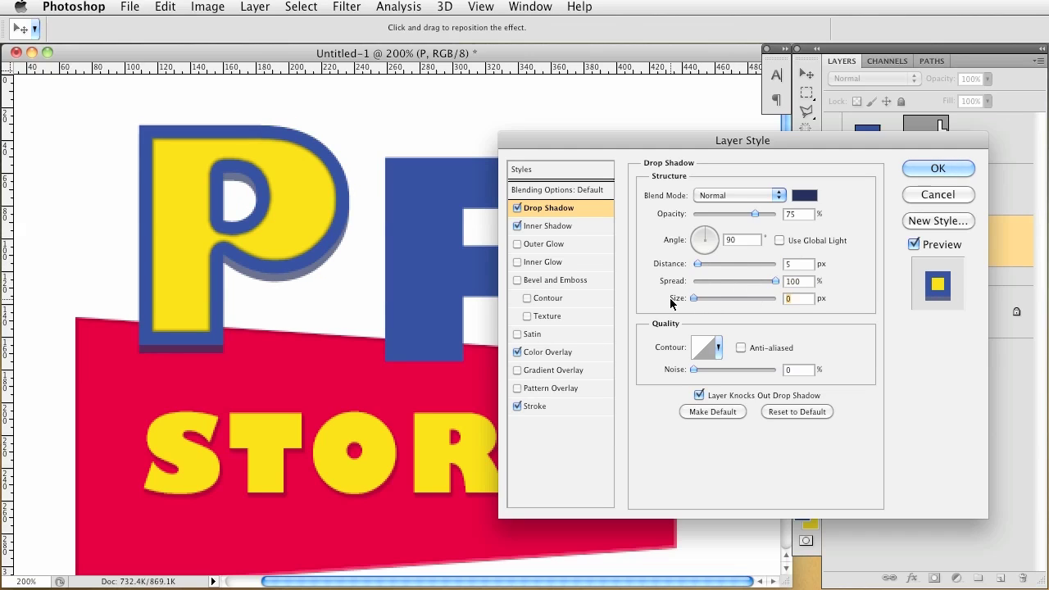
{"action": "left_click_drag", "start_coordinate": [716, 215], "coordinate": [804, 214]}
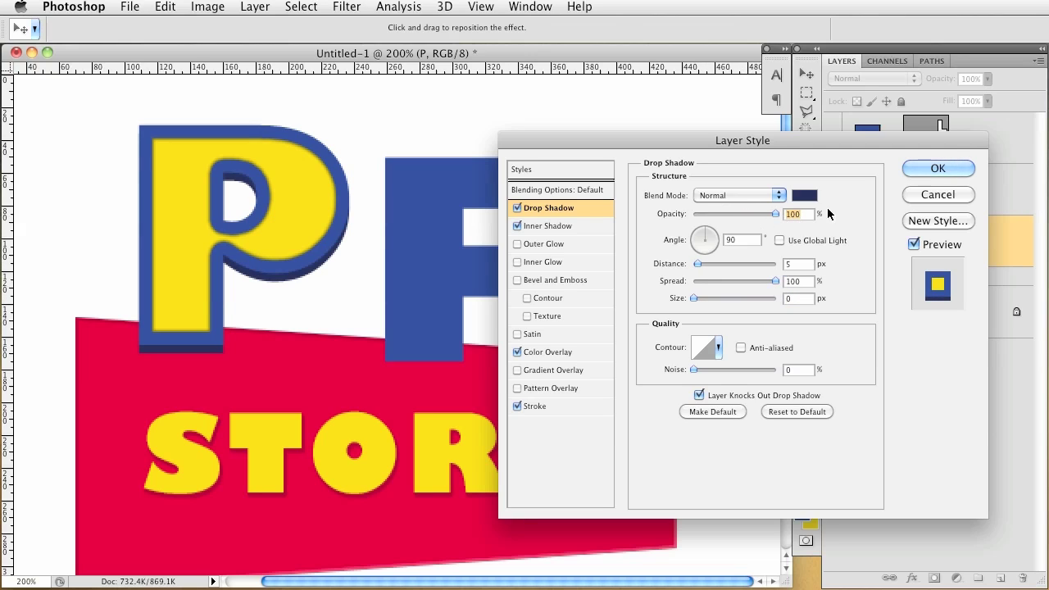
{"action": "left_click", "coordinate": [954, 167]}
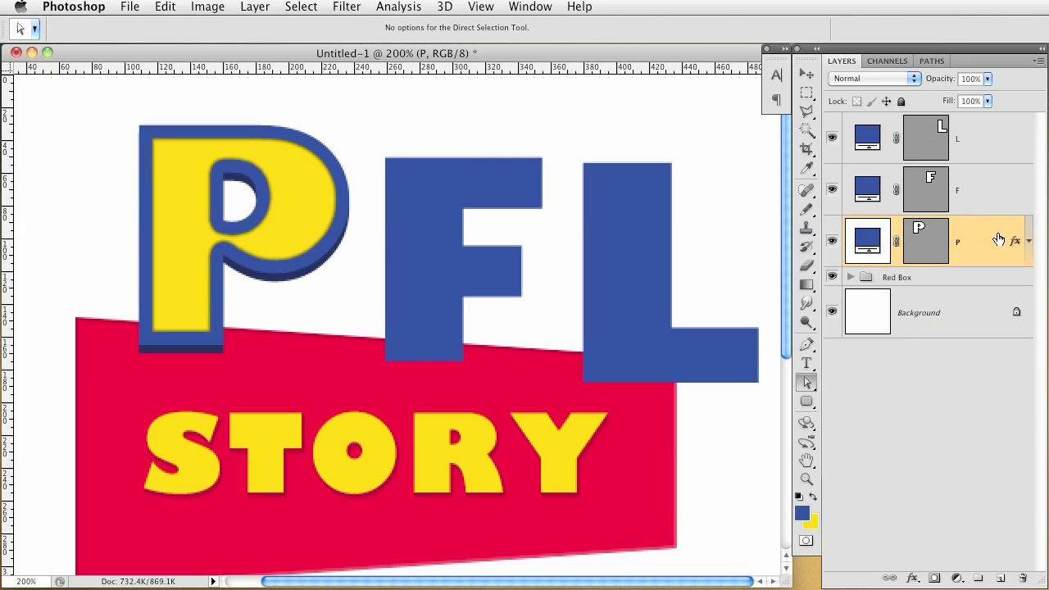
Step: Copy the P's effects onto F and L, then slide the L and P to overlap the F
{"action": "left_click_drag", "start_coordinate": [1012, 245], "coordinate": [1014, 138]}
{"action": "key", "text": "super+minus"}
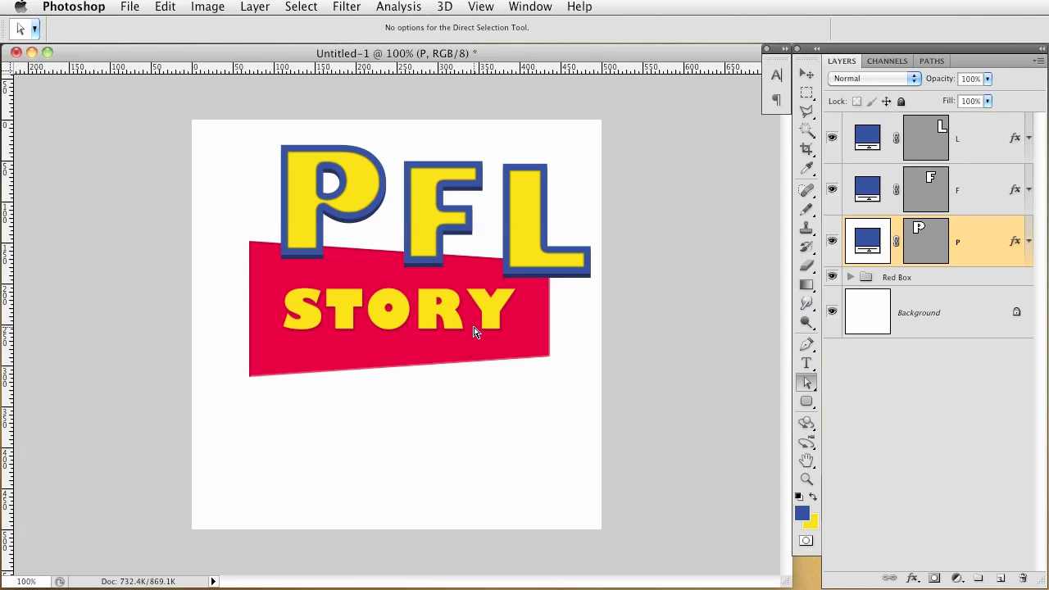
{"action": "left_click", "coordinate": [979, 136]}
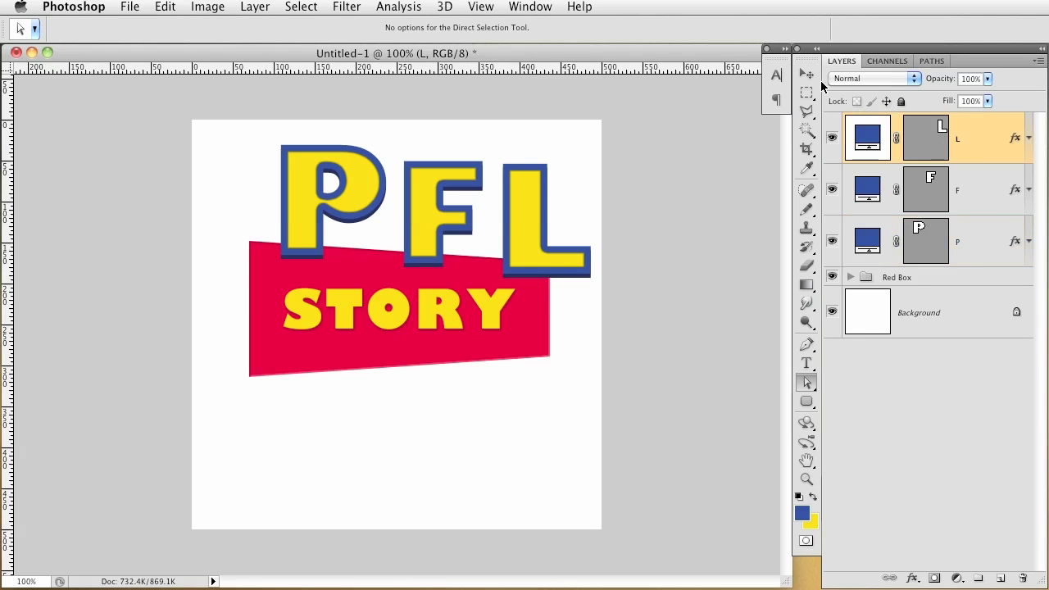
{"action": "left_click", "coordinate": [806, 74]}
{"action": "left_click_drag", "start_coordinate": [554, 232], "coordinate": [522, 230]}
{"action": "left_click_drag", "start_coordinate": [973, 136], "coordinate": [959, 215]}
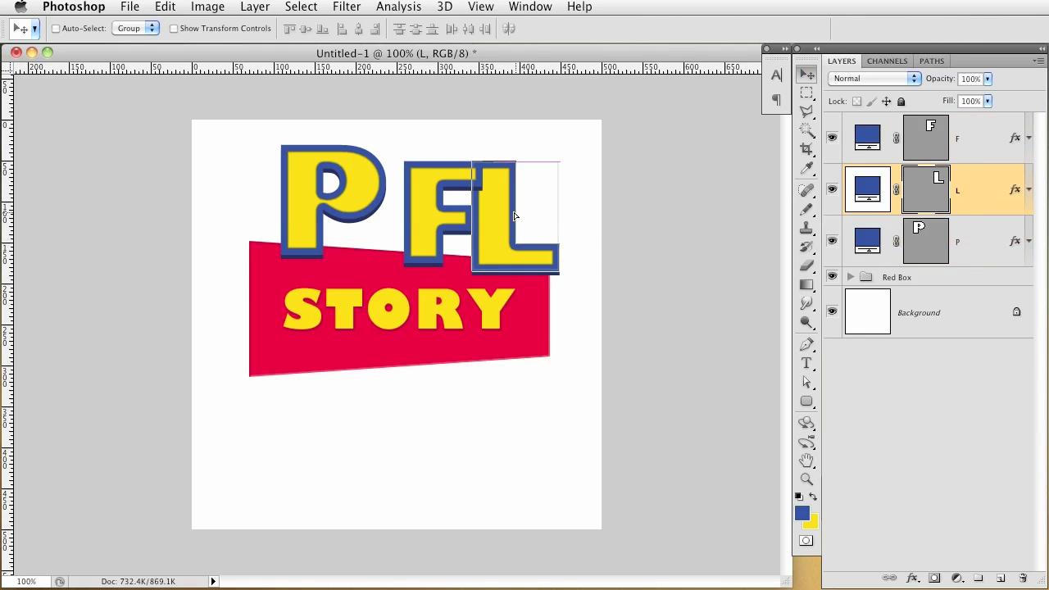
{"action": "left_click_drag", "start_coordinate": [515, 215], "coordinate": [505, 207]}
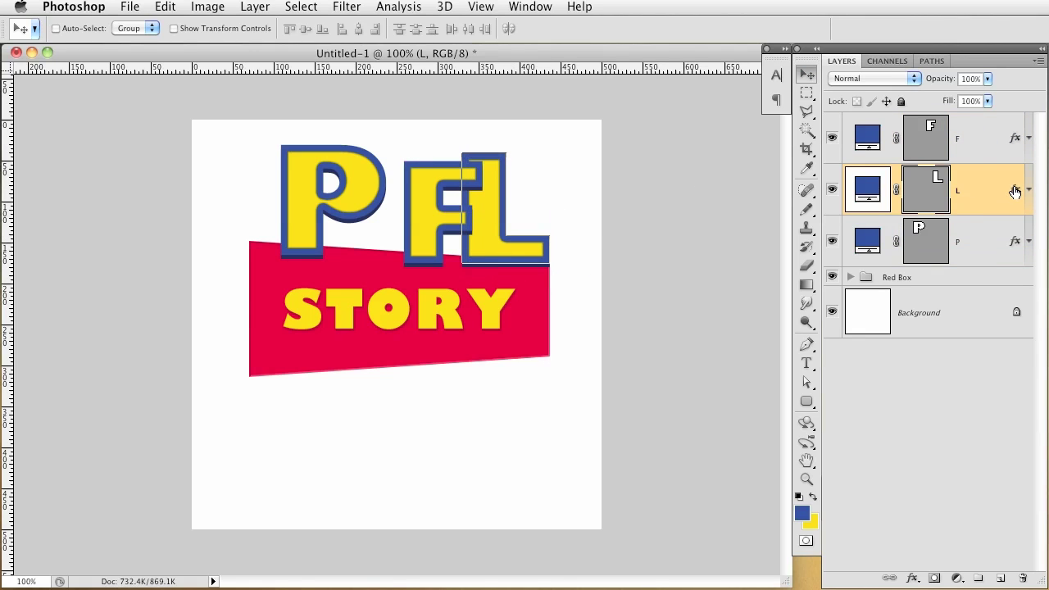
{"action": "left_click", "coordinate": [960, 252]}
{"action": "left_click_drag", "start_coordinate": [443, 201], "coordinate": [495, 218]}
Step: Nudge the P, F and L letters left together and enlarge them to about 110%
{"action": "left_click", "coordinate": [983, 144], "text": "shift"}
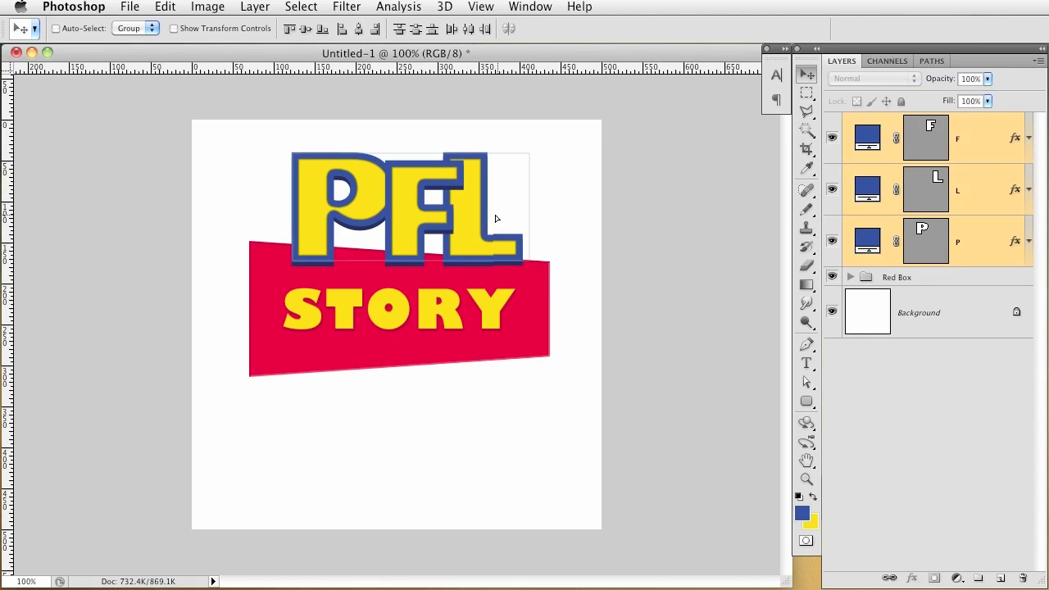
{"action": "key", "text": "shift+Left"}
{"action": "key", "text": "ctrl+t"}
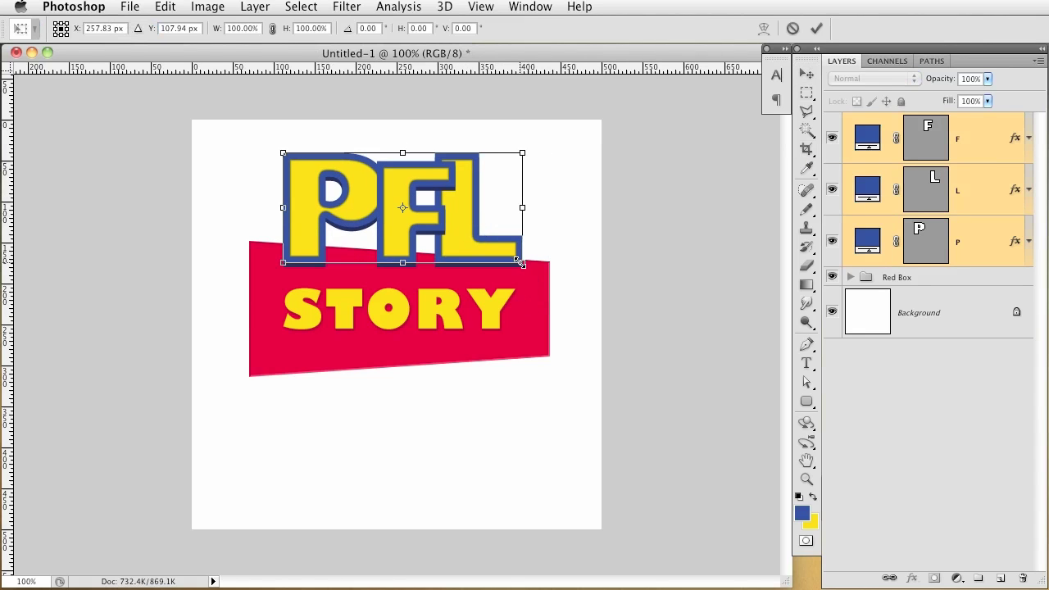
{"action": "left_click_drag", "start_coordinate": [521, 262], "coordinate": [533, 269]}
{"action": "key", "text": "Return"}
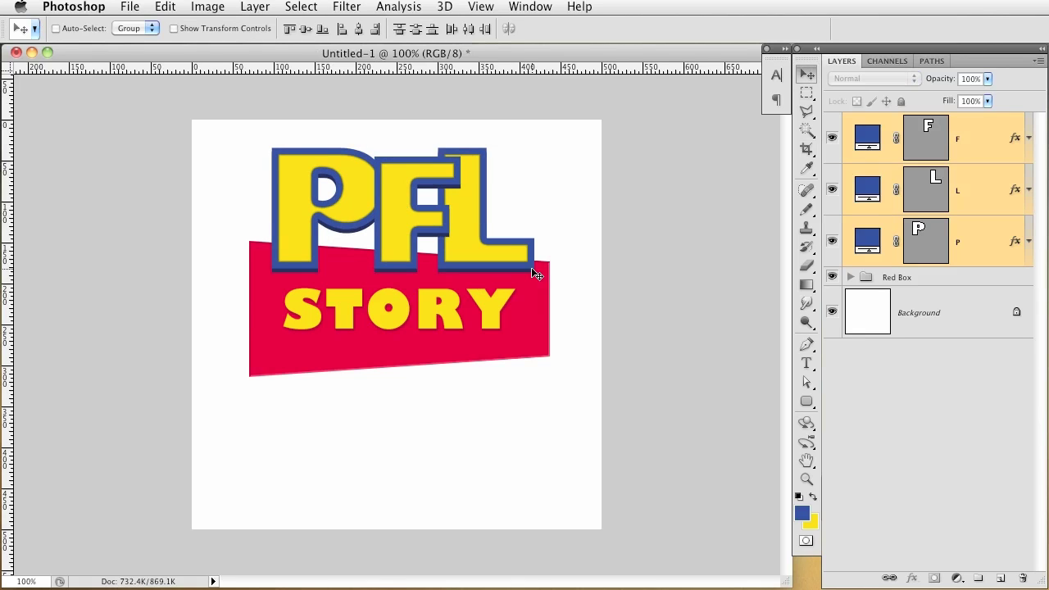
Step: Tilt the P about 6 degrees counter-clockwise
{"action": "left_click", "coordinate": [975, 243]}
{"action": "key", "text": "ctrl+t"}
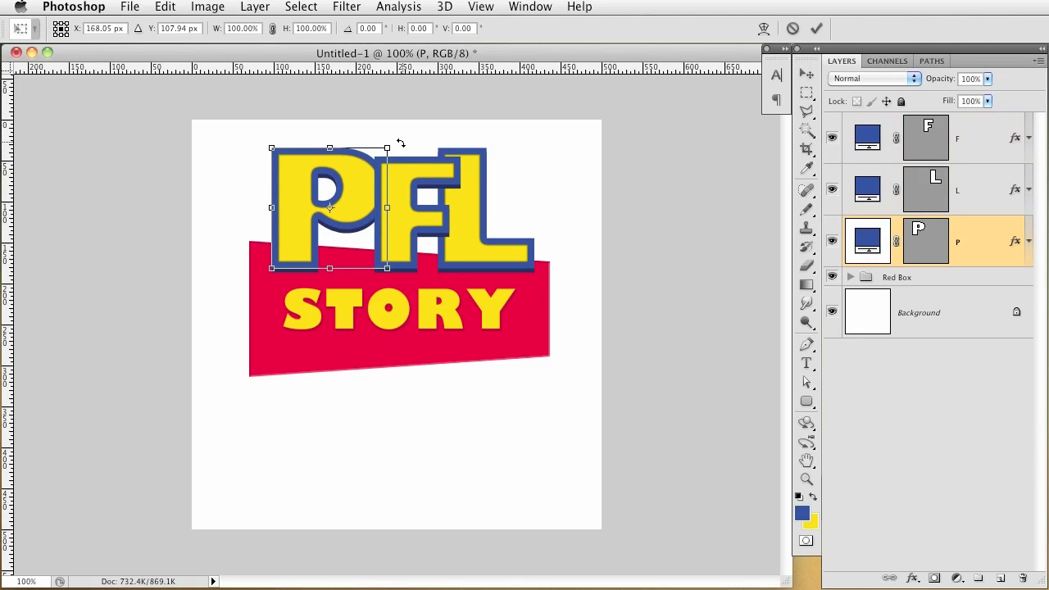
{"action": "left_click_drag", "start_coordinate": [399, 145], "coordinate": [394, 140]}
{"action": "key", "text": "Return"}
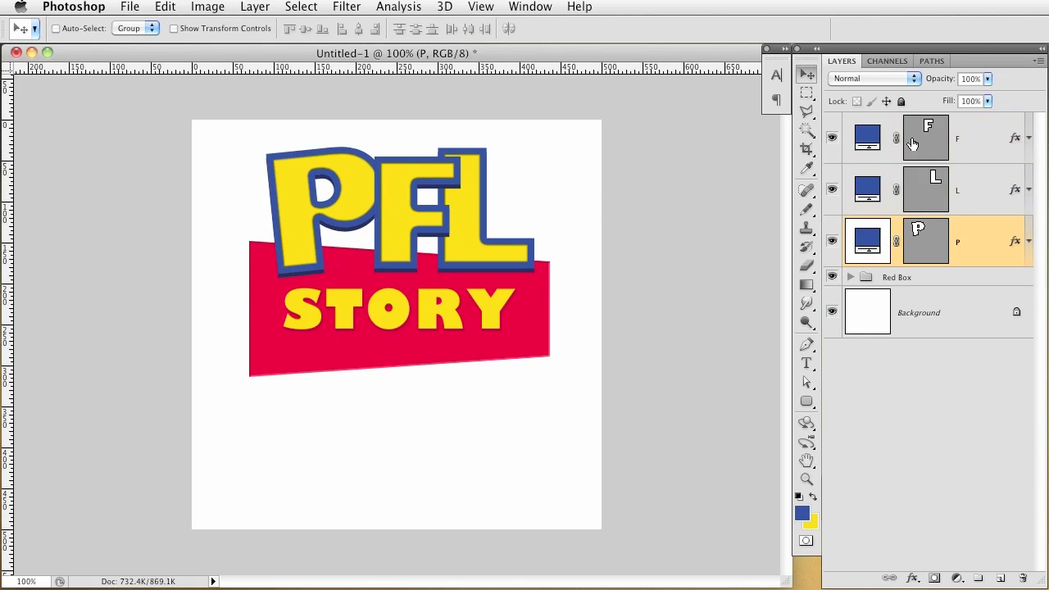
Step: Tilt the L about 11 degrees clockwise and nudge it slightly right and down
{"action": "left_click", "coordinate": [979, 179]}
{"action": "key", "text": "ctrl+t"}
{"action": "left_click_drag", "start_coordinate": [540, 140], "coordinate": [555, 145]}
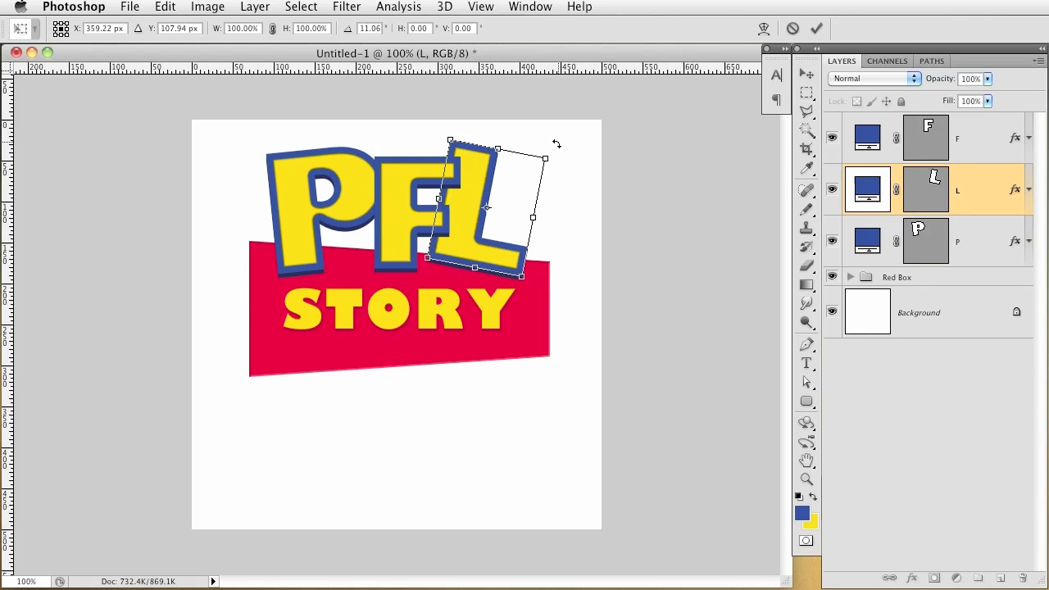
{"action": "key", "text": "Return"}
{"action": "key", "text": "Right"}
{"action": "key", "text": "Right"}
{"action": "key", "text": "Right"}
{"action": "key", "text": "Right"}
{"action": "key", "text": "Right"}
{"action": "key", "text": "Down"}
{"action": "key", "text": "Down"}
{"action": "key", "text": "Down"}
{"action": "key", "text": "Down"}
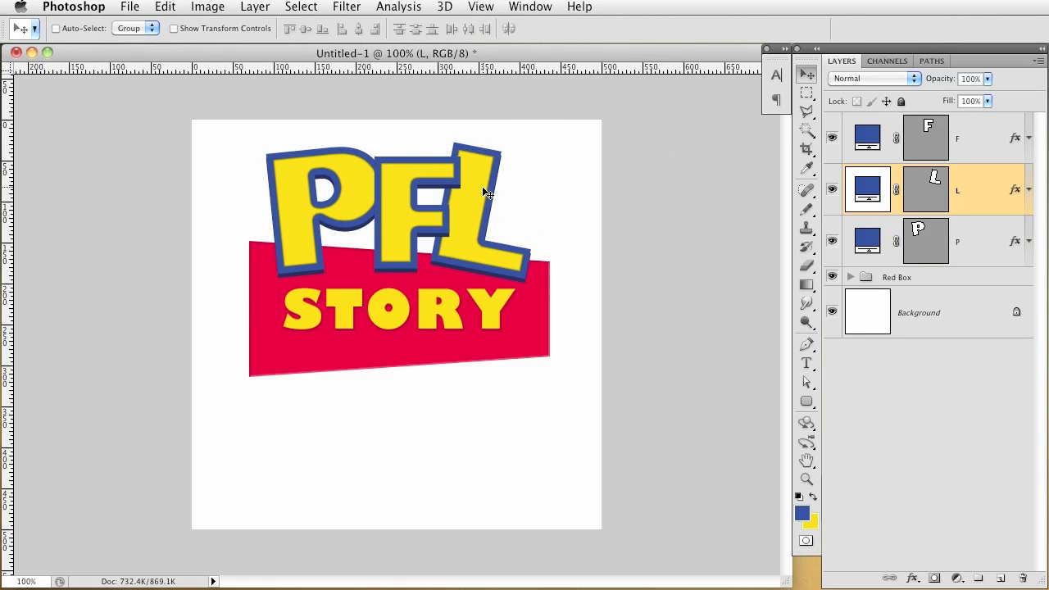
{"action": "key", "text": "Right"}
{"action": "key", "text": "Right"}
{"action": "key", "text": "Down"}
{"action": "key", "text": "Down"}
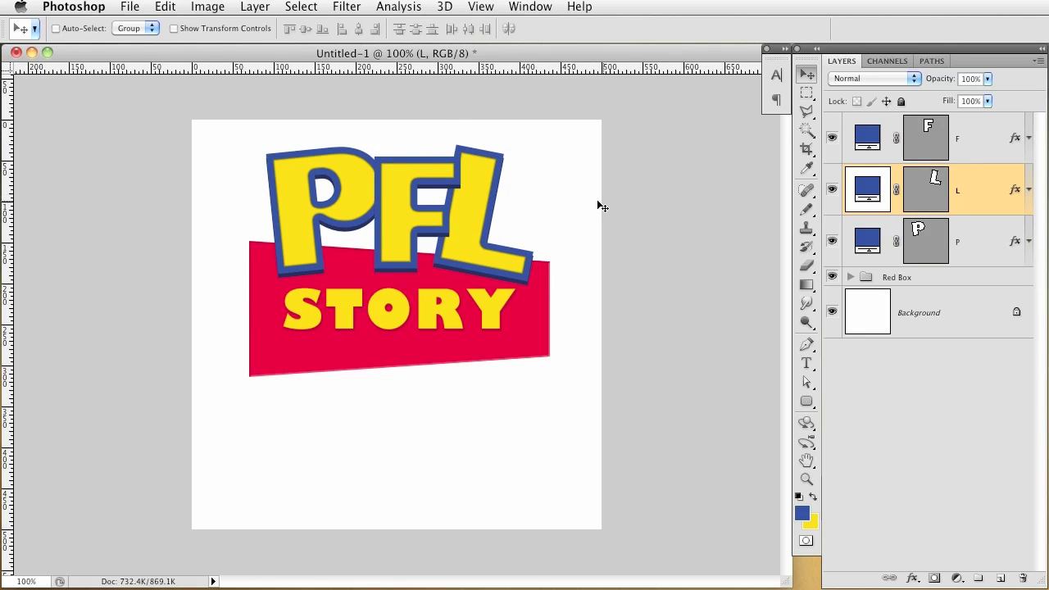
{"action": "key", "text": "ctrl+plus"}
{"action": "left_click_drag", "start_coordinate": [603, 193], "coordinate": [563, 344]}
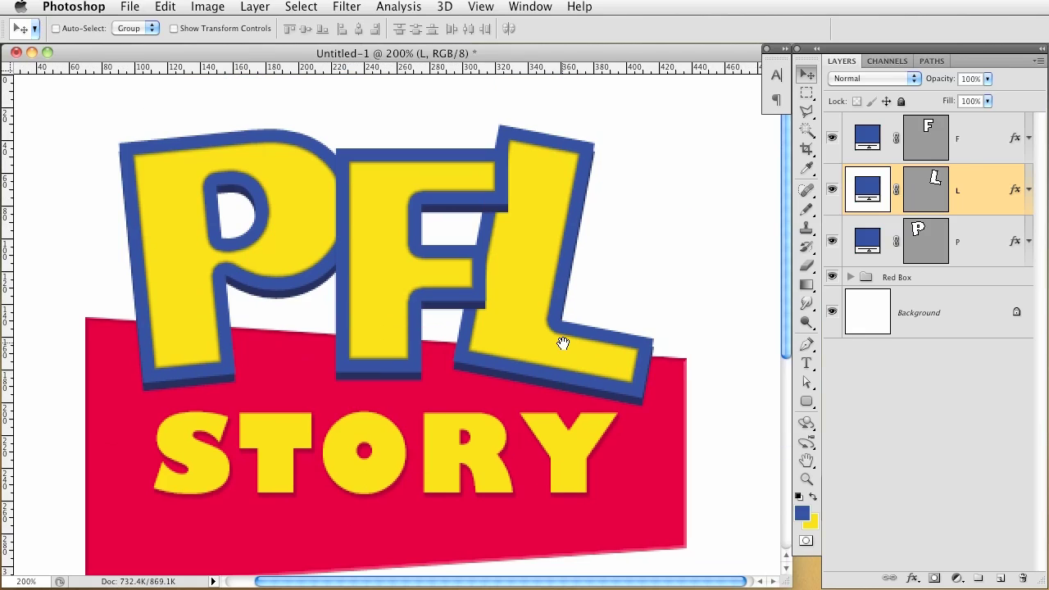
Step: Add a new layer under the letters and set the foreground to a dark red from the banner
{"action": "left_click", "coordinate": [968, 264]}
{"action": "left_click", "coordinate": [1001, 576]}
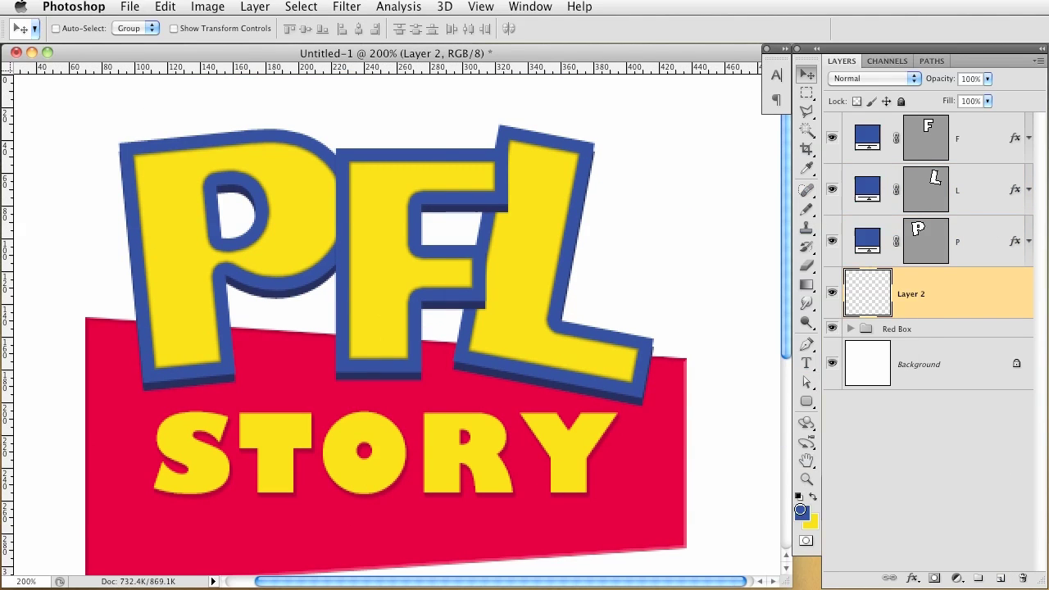
{"action": "left_click", "coordinate": [802, 513]}
{"action": "left_click", "coordinate": [669, 480]}
{"action": "left_click_drag", "start_coordinate": [874, 459], "coordinate": [696, 524]}
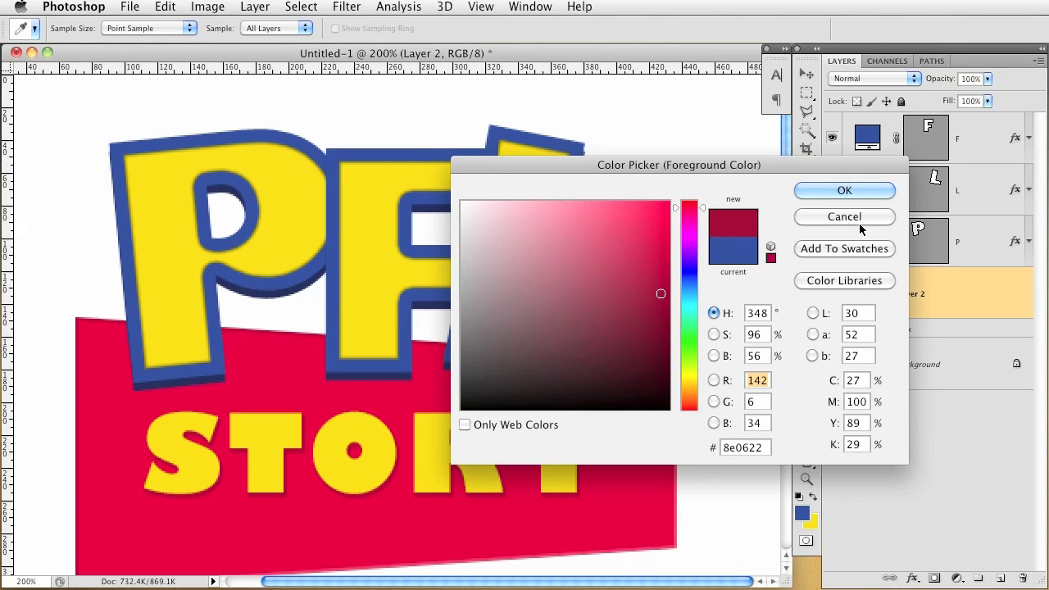
{"action": "left_click", "coordinate": [860, 192]}
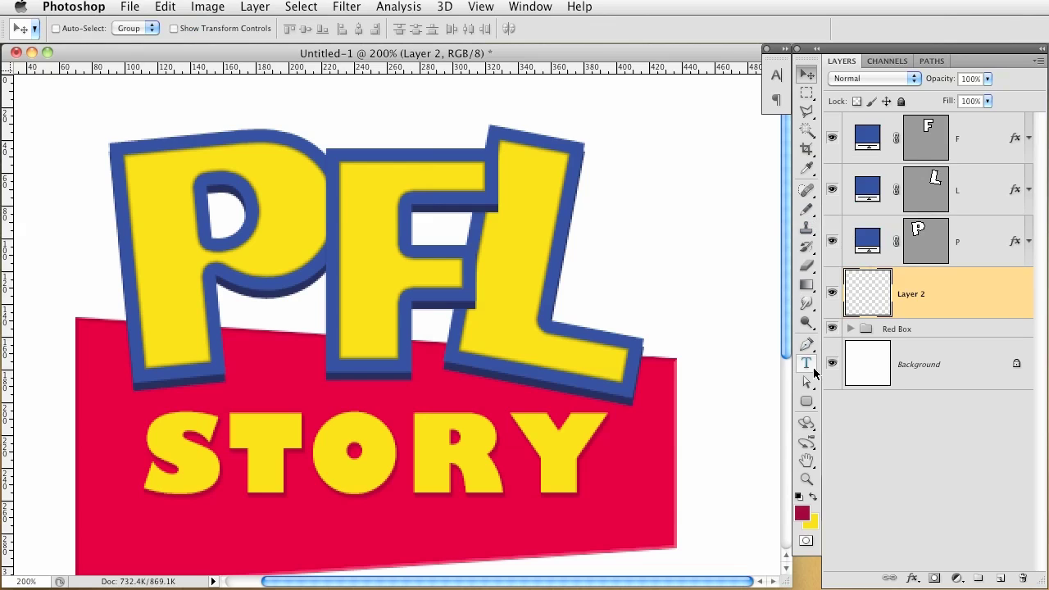
Step: Trace a closed pen shape along the banner's top edge, curving under the P, F and L
{"action": "left_click", "coordinate": [806, 344]}
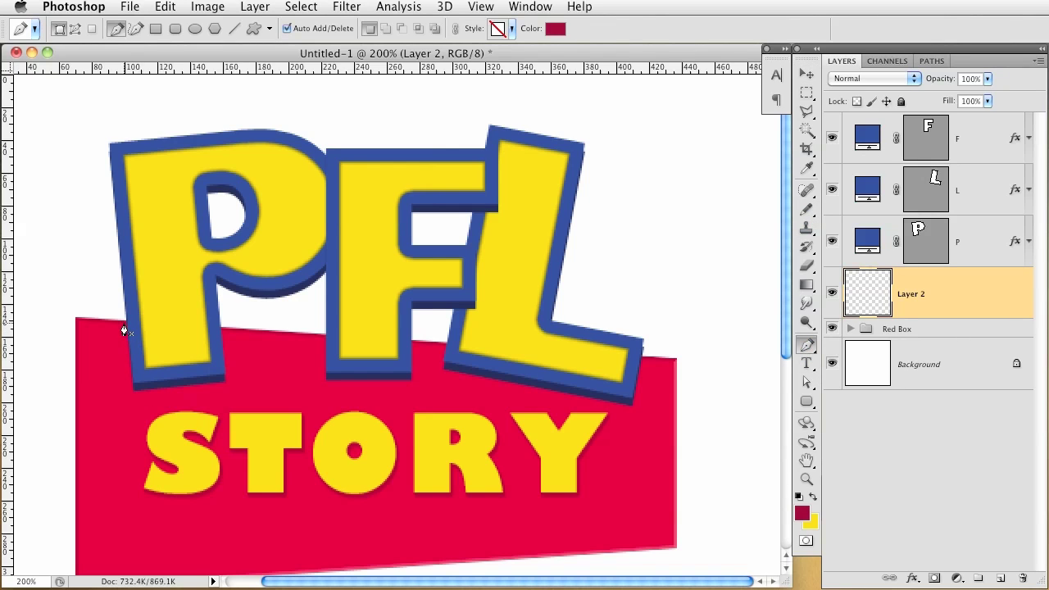
{"action": "left_click", "coordinate": [118, 301]}
{"action": "mouse_move", "coordinate": [131, 400]}
{"action": "left_mouse_down"}
{"action": "mouse_move", "coordinate": [141, 410]}
{"action": "mouse_move", "coordinate": [199, 395]}
{"action": "left_mouse_up"}
{"action": "left_click", "coordinate": [252, 375]}
{"action": "left_click_drag", "start_coordinate": [237, 337], "coordinate": [248, 334]}
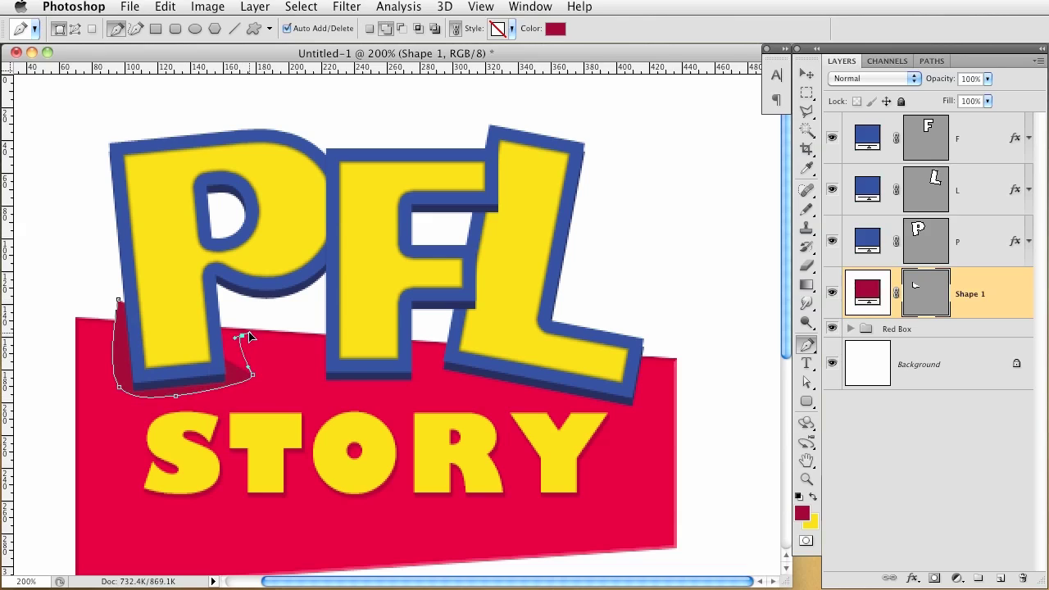
{"action": "left_click", "coordinate": [319, 345]}
{"action": "left_click_drag", "start_coordinate": [315, 380], "coordinate": [386, 383]}
{"action": "left_click", "coordinate": [417, 374]}
{"action": "left_click", "coordinate": [421, 347]}
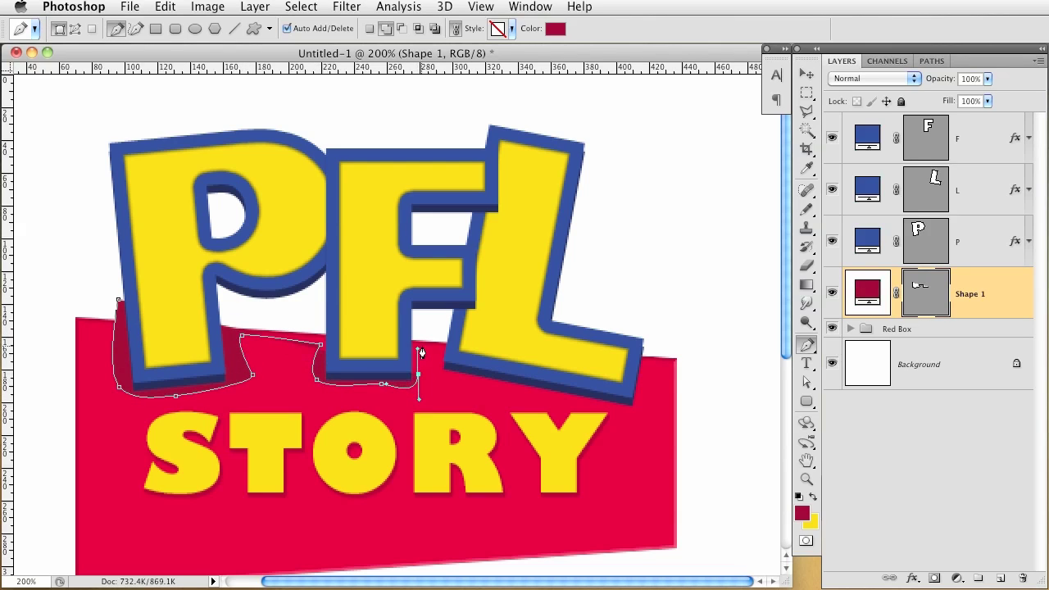
{"action": "left_click", "coordinate": [431, 350]}
{"action": "left_click", "coordinate": [437, 362]}
{"action": "left_click", "coordinate": [488, 387]}
{"action": "left_click", "coordinate": [541, 394]}
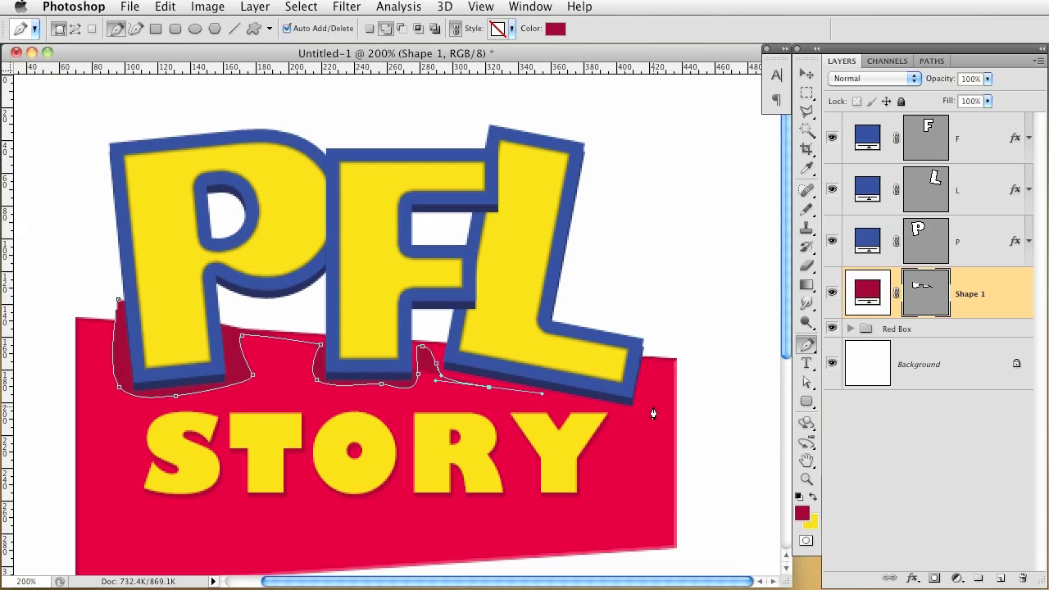
{"action": "left_click_drag", "start_coordinate": [638, 408], "coordinate": [644, 396]}
{"action": "left_click", "coordinate": [646, 366]}
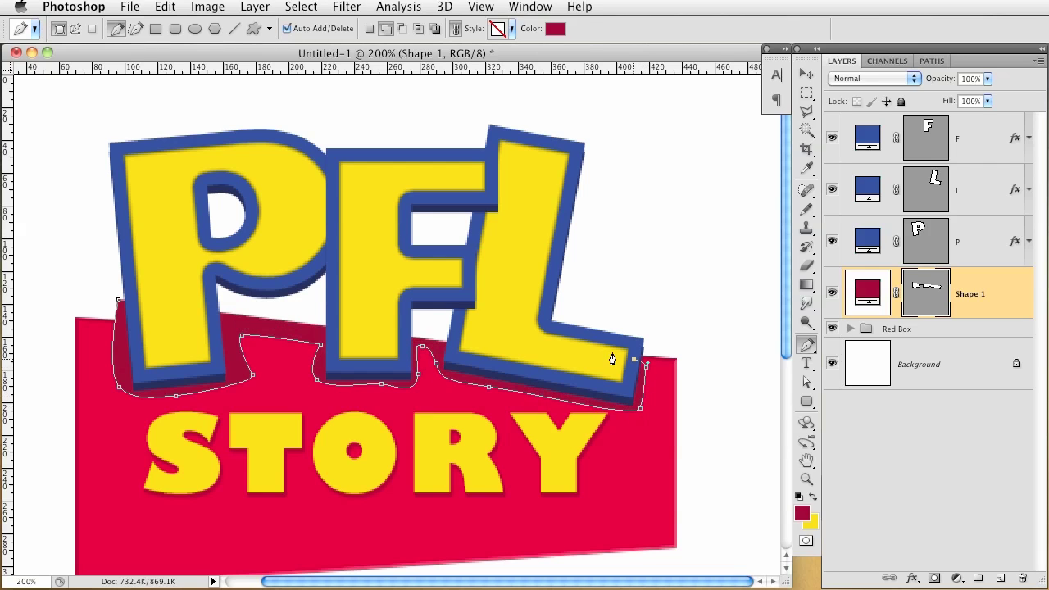
{"action": "left_click_drag", "start_coordinate": [533, 322], "coordinate": [443, 281]}
{"action": "left_click", "coordinate": [119, 300]}
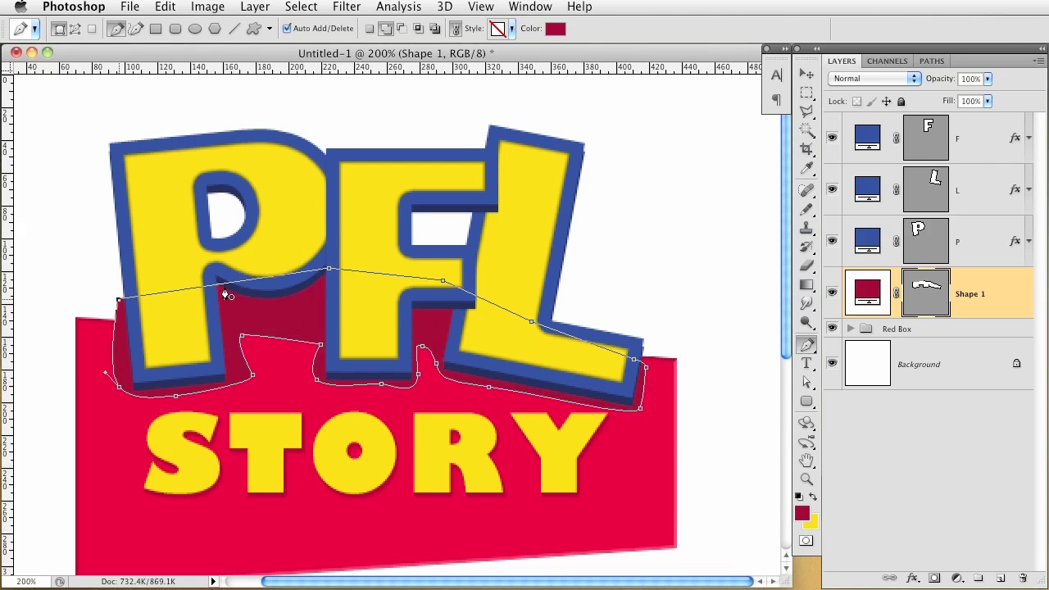
Step: Merge the shadow shape into a pixel layer and delete everything outside the red banner
{"action": "left_click", "coordinate": [1001, 579]}
{"action": "left_click", "coordinate": [1025, 345], "text": "shift"}
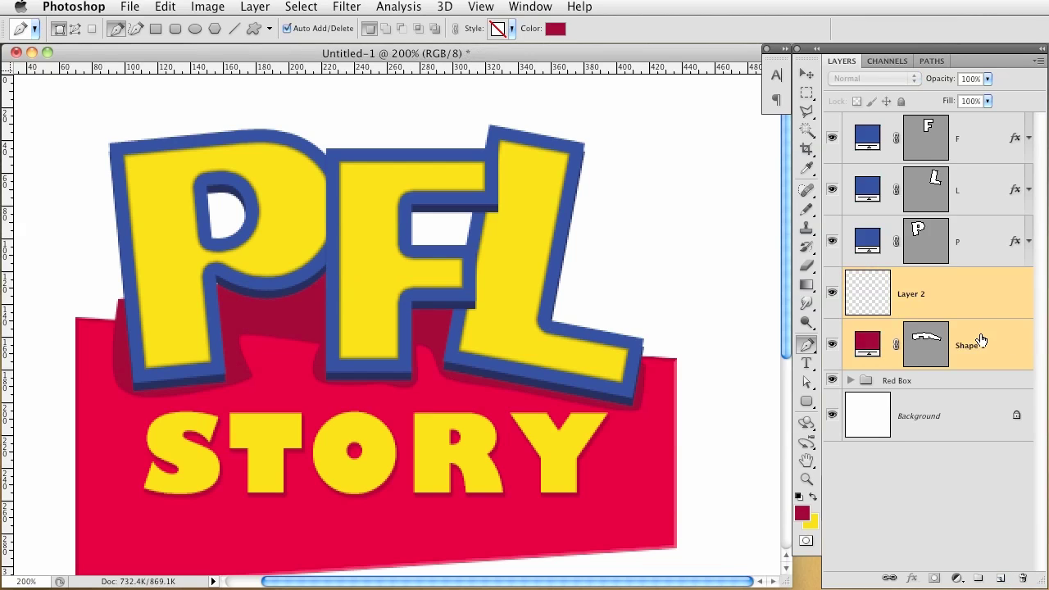
{"action": "key", "text": "super+e"}
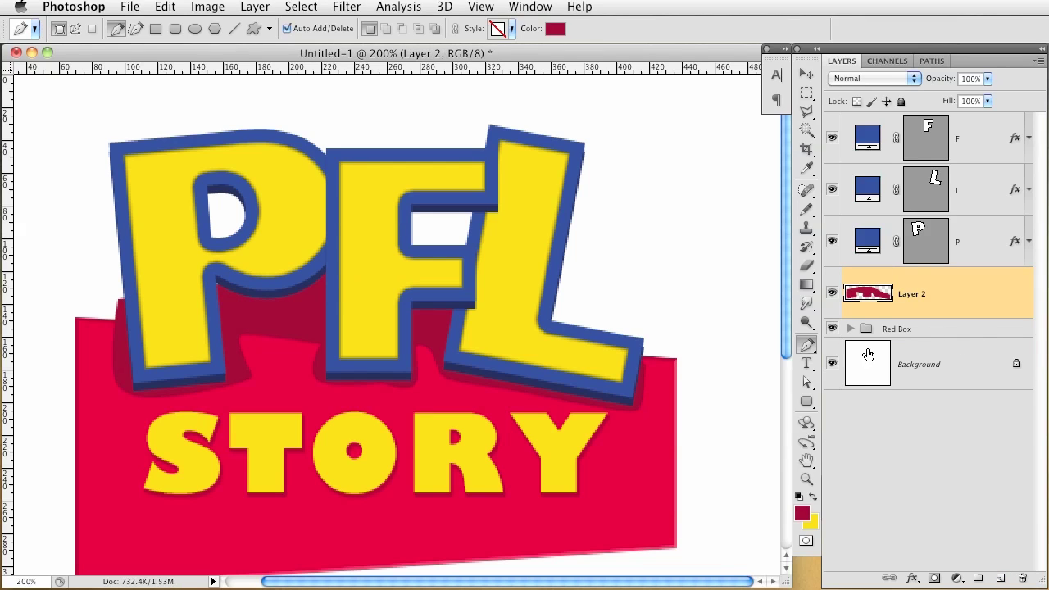
{"action": "left_click", "coordinate": [851, 329]}
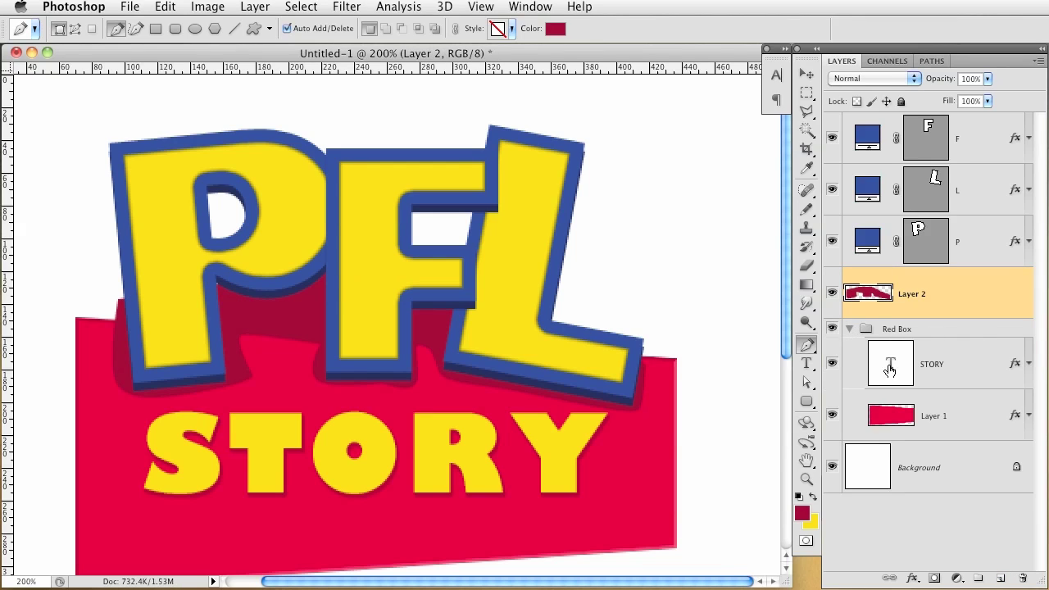
{"action": "left_click", "coordinate": [891, 419], "text": "super"}
{"action": "left_click", "coordinate": [301, 7]}
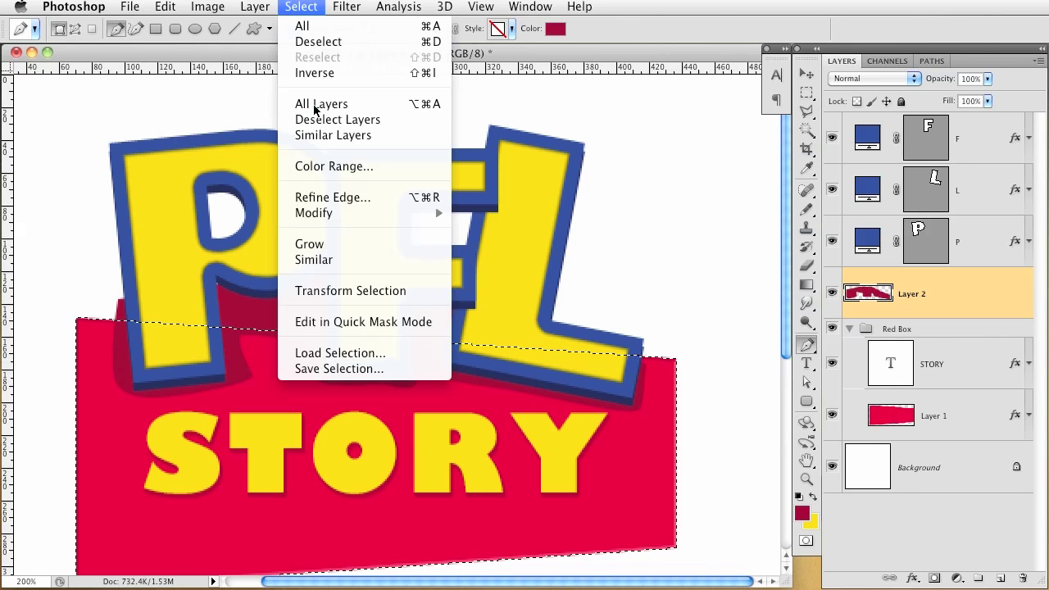
{"action": "left_click", "coordinate": [314, 73]}
{"action": "key", "text": "Delete"}
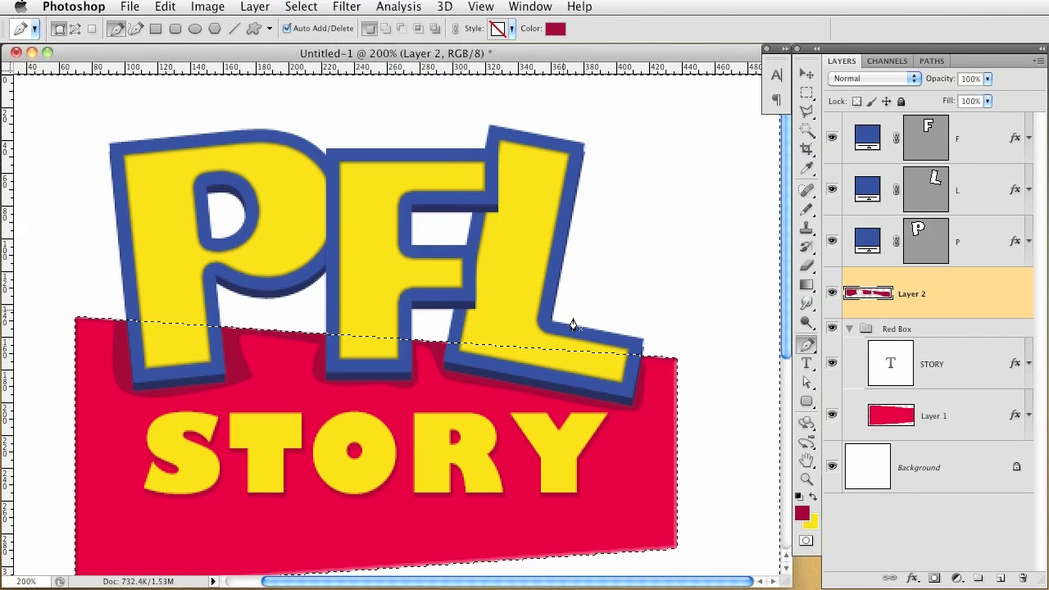
{"action": "key", "text": "super+d"}
Step: Lower the shadow layer to 58% opacity and soften it with a 1.7 px Gaussian Blur
{"action": "left_click_drag", "start_coordinate": [938, 79], "coordinate": [907, 79]}
{"action": "left_click", "coordinate": [344, 7]}
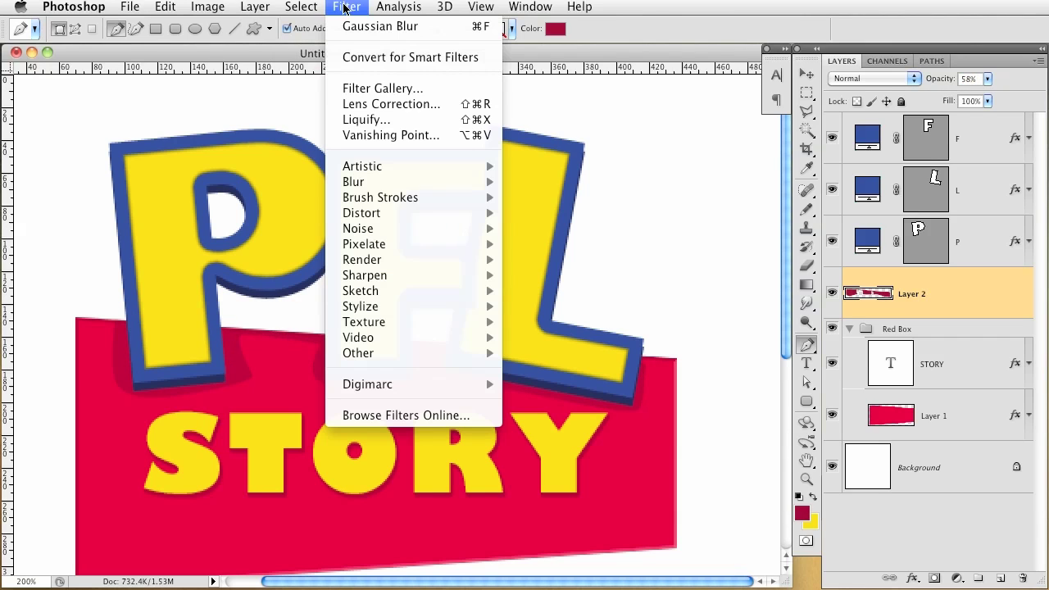
{"action": "mouse_move", "coordinate": [377, 181]}
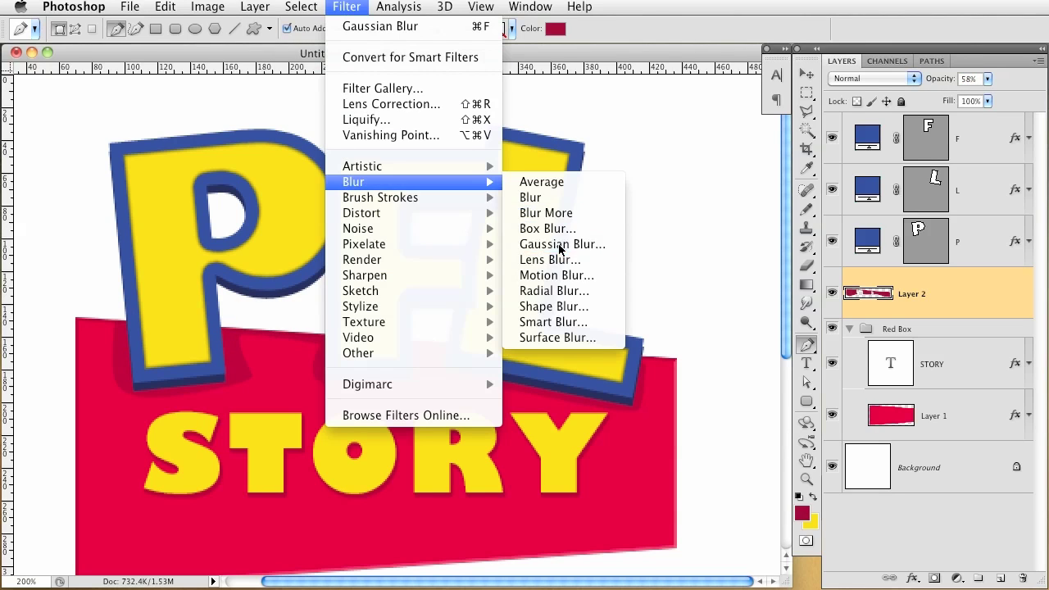
{"action": "left_click", "coordinate": [557, 244]}
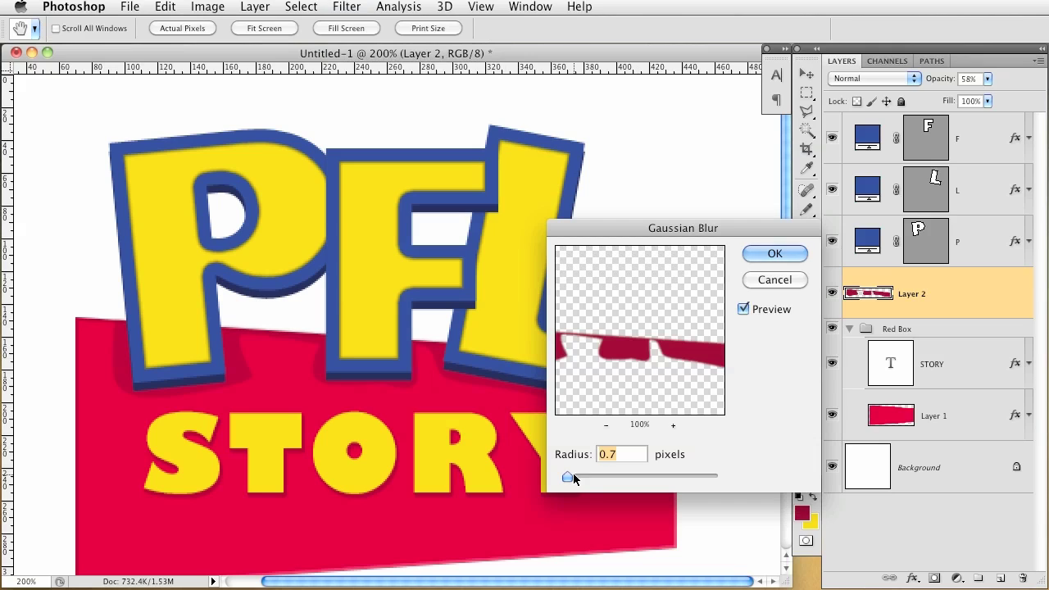
{"action": "left_click_drag", "start_coordinate": [567, 476], "coordinate": [575, 477]}
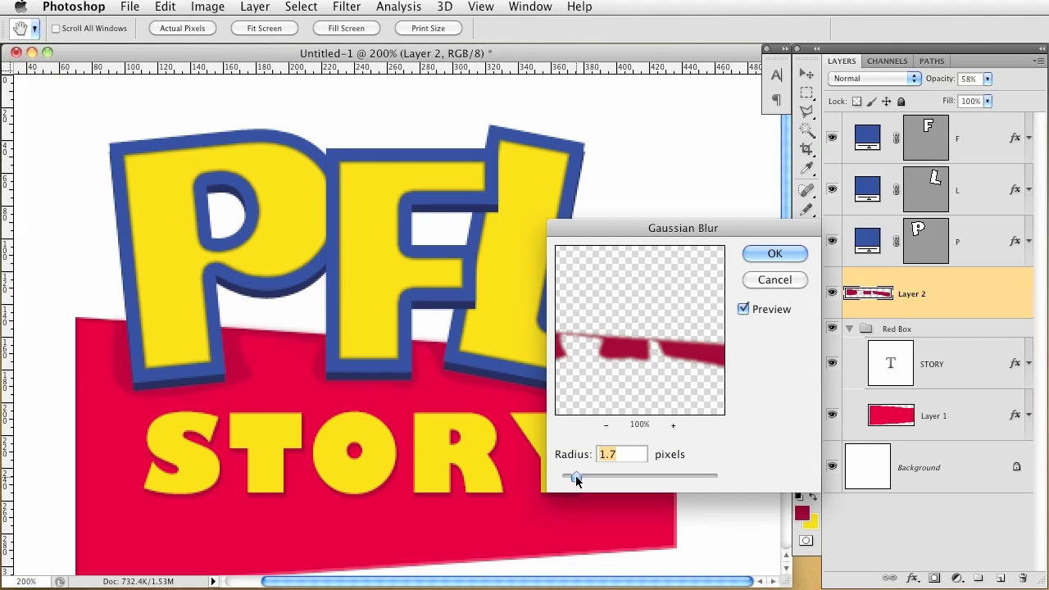
{"action": "left_click", "coordinate": [774, 253]}
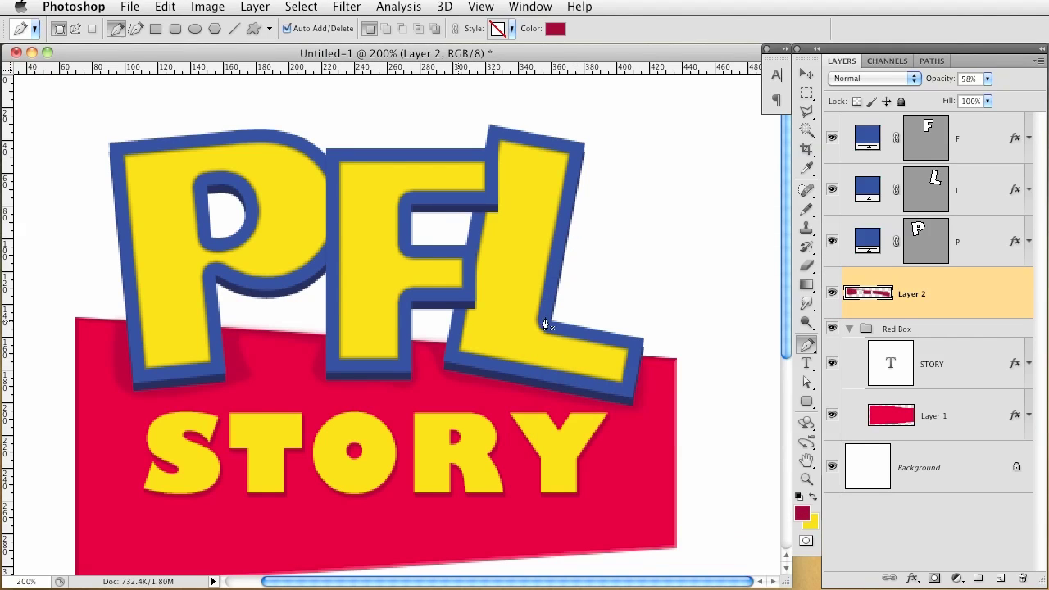
{"action": "left_click", "coordinate": [990, 245]}
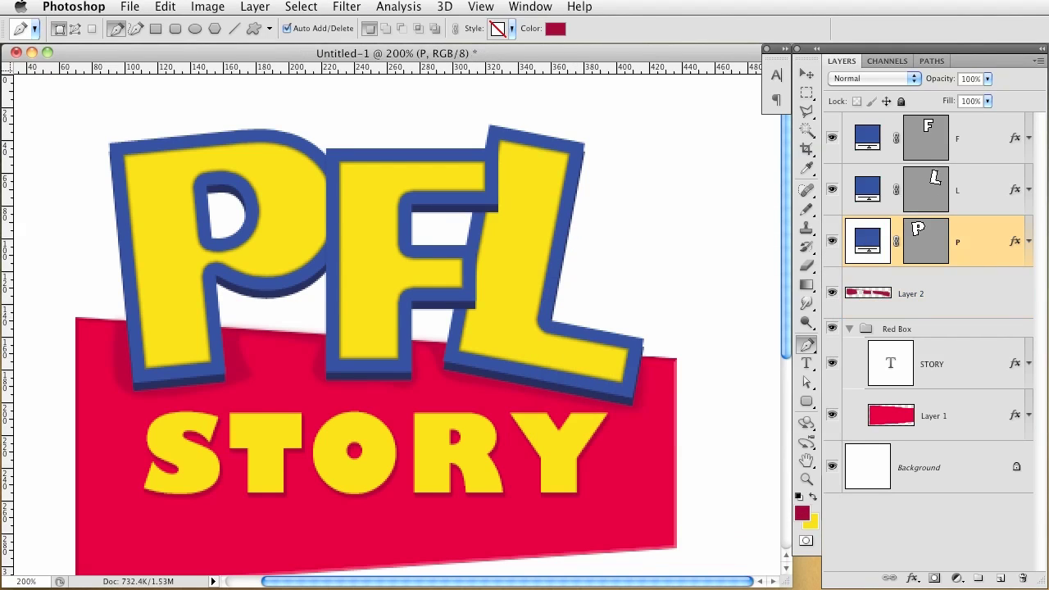
Step: Add a new layer above the L and draw a pen shape along the P–F seam
{"action": "left_click", "coordinate": [968, 181]}
{"action": "left_click", "coordinate": [1000, 578]}
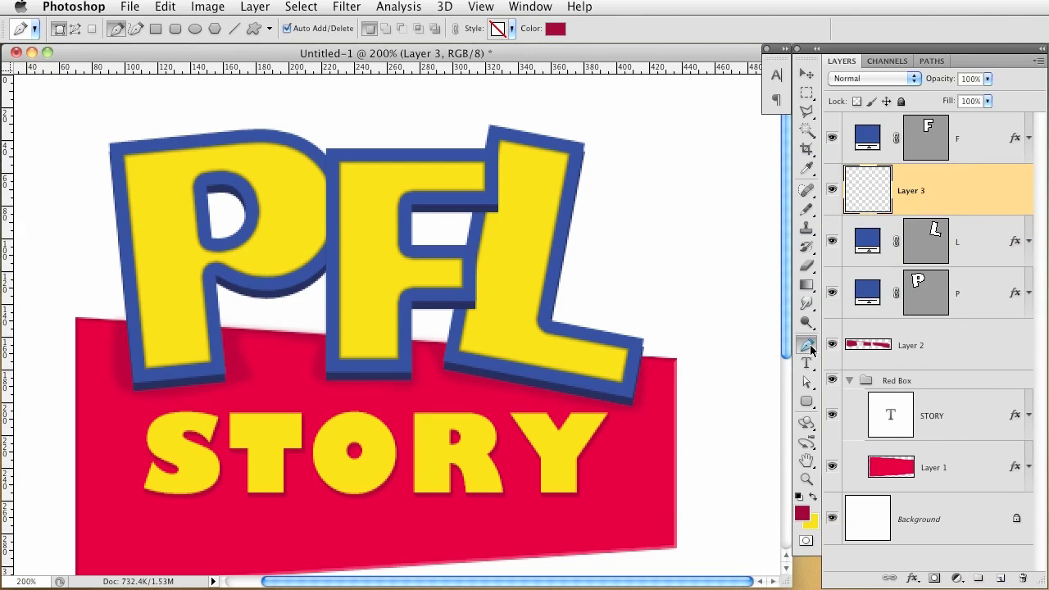
{"action": "left_click", "coordinate": [330, 156]}
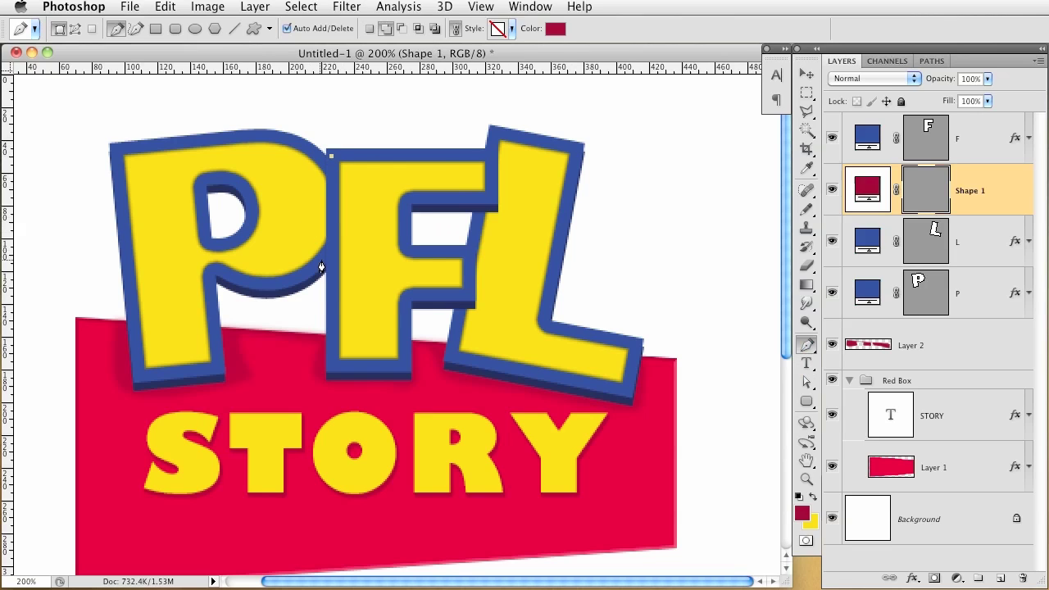
{"action": "left_click_drag", "start_coordinate": [321, 267], "coordinate": [341, 352]}
{"action": "left_click_drag", "start_coordinate": [347, 256], "coordinate": [361, 207]}
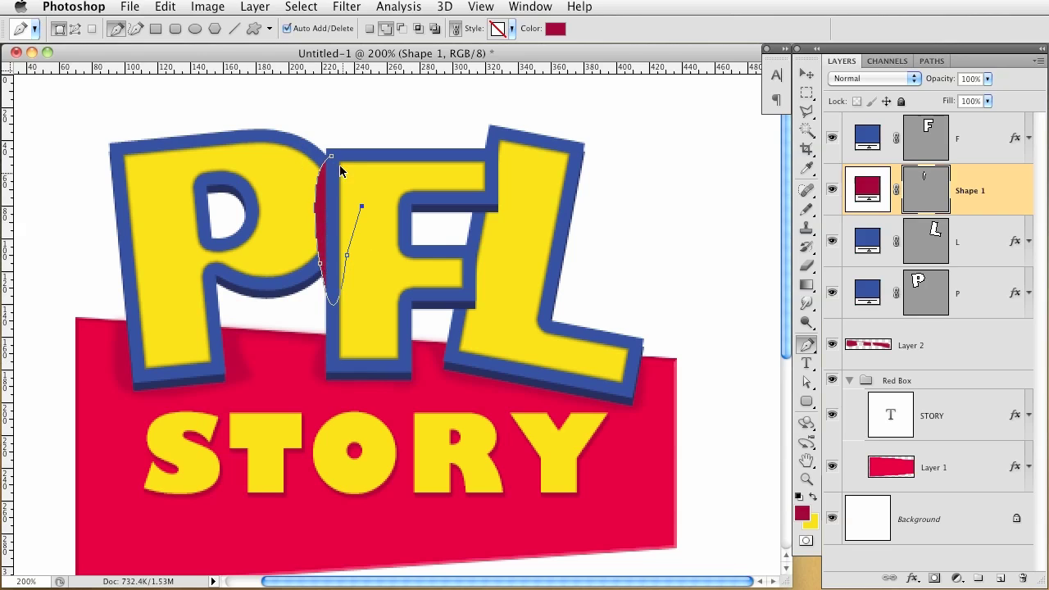
{"action": "left_click", "coordinate": [332, 159]}
Step: Fill the shape with yellow sampled from the letters and merge it into Layer 3
{"action": "double_click", "coordinate": [865, 190]}
{"action": "left_click", "coordinate": [387, 239]}
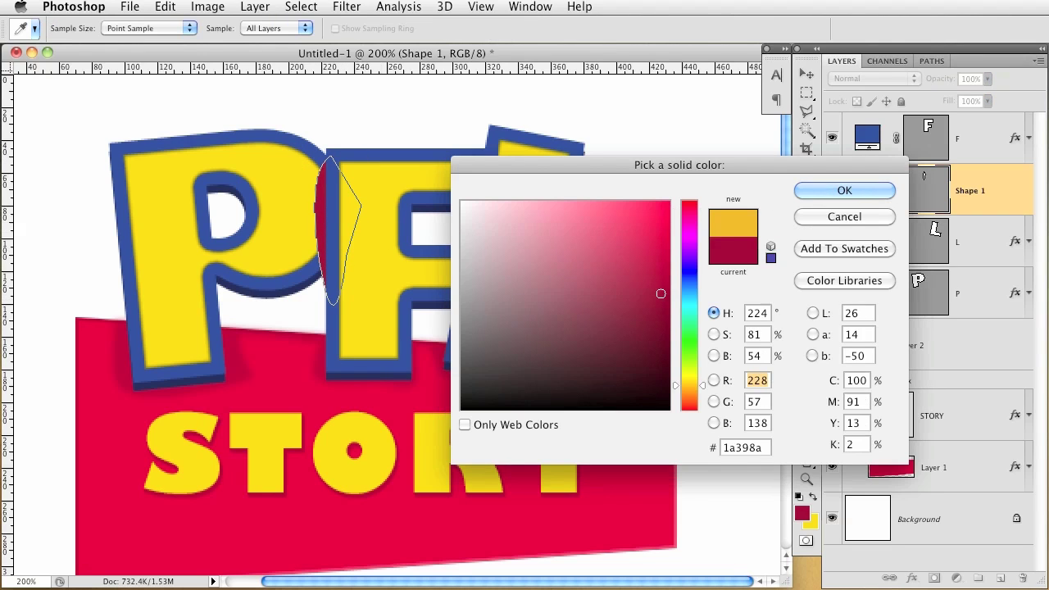
{"action": "left_click", "coordinate": [844, 190]}
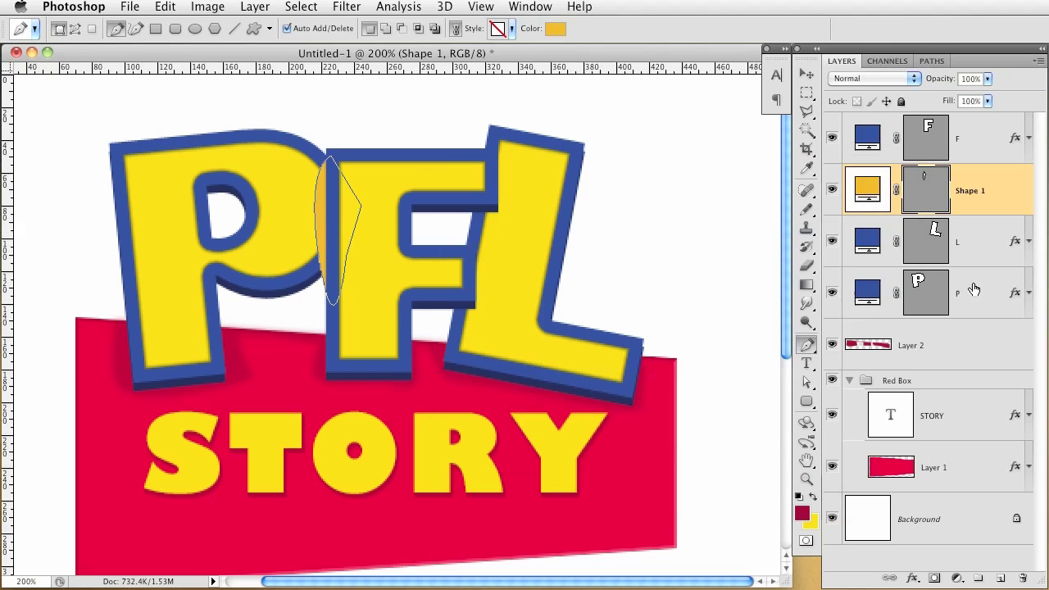
{"action": "left_click", "coordinate": [999, 579]}
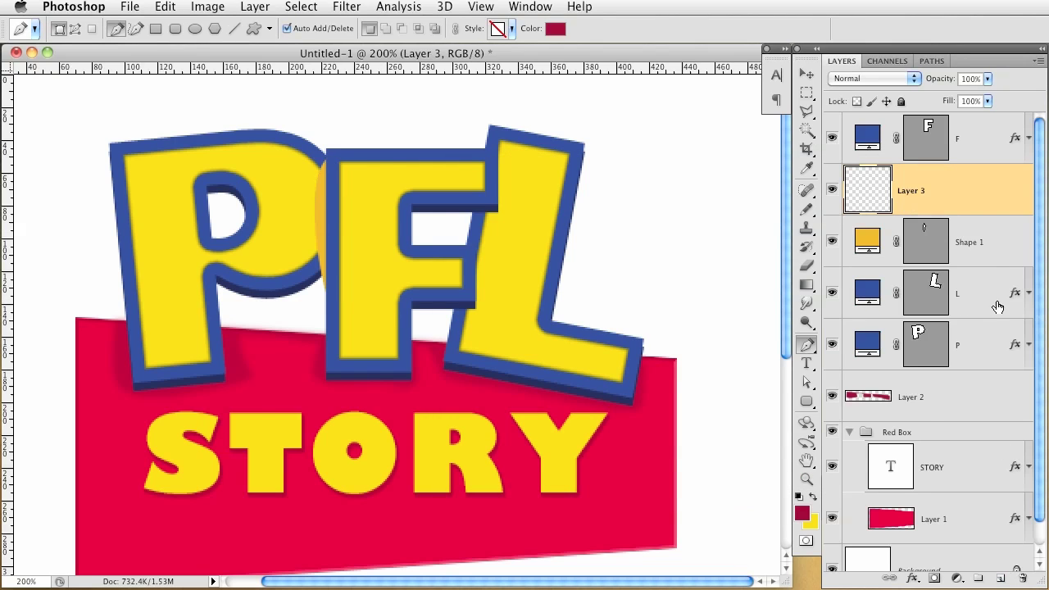
{"action": "left_click", "coordinate": [984, 242], "text": "shift"}
{"action": "key", "text": "super+e"}
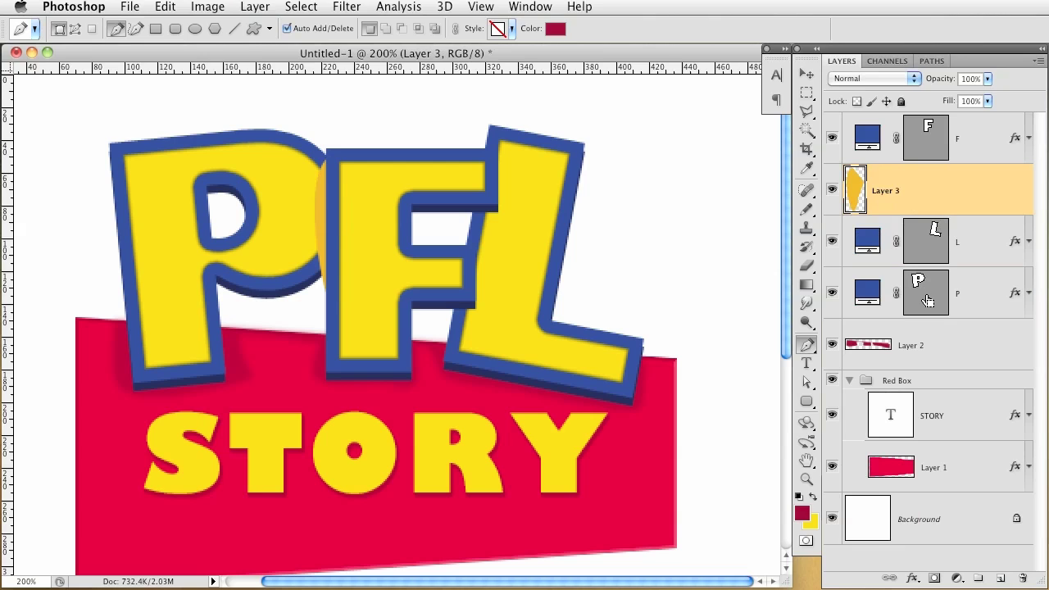
{"action": "left_click", "coordinate": [926, 295], "text": "super"}
Step: Offset the P's outline selection up-left and delete the shading outside it
{"action": "left_click", "coordinate": [806, 93]}
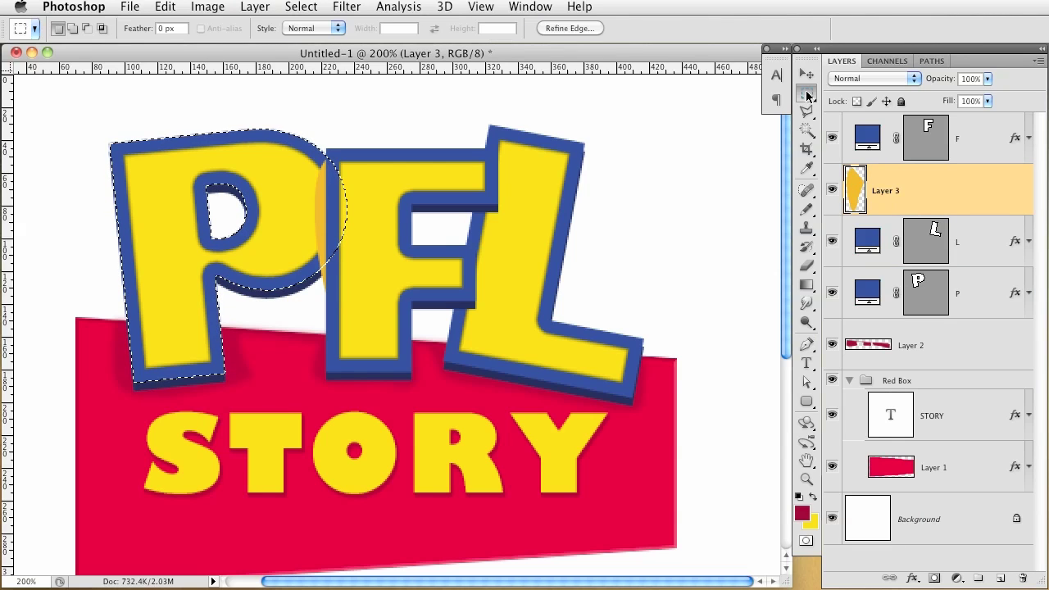
{"action": "left_click_drag", "start_coordinate": [305, 228], "coordinate": [286, 222]}
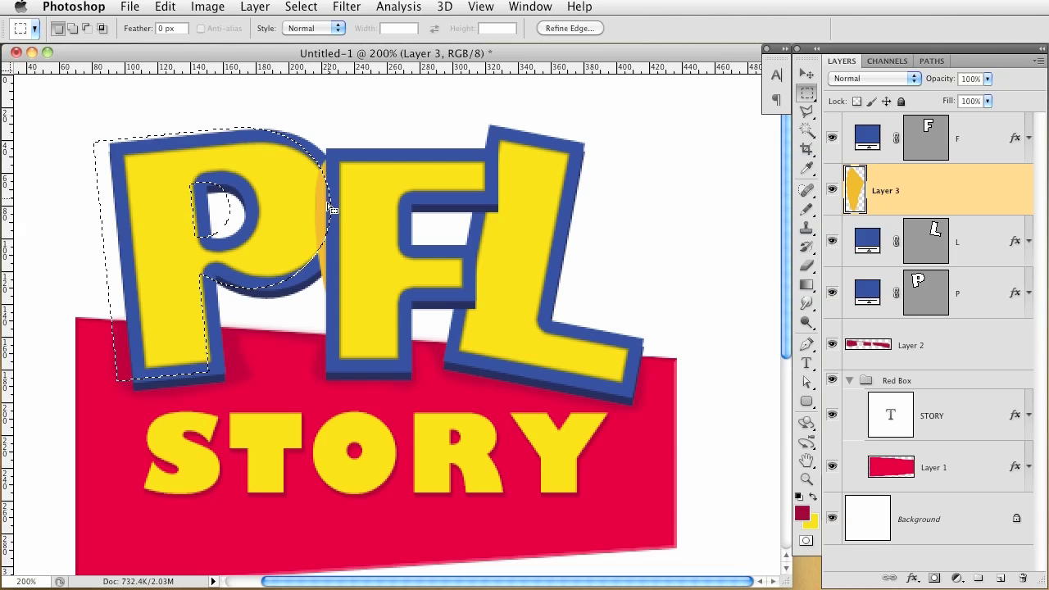
{"action": "left_click", "coordinate": [311, 8]}
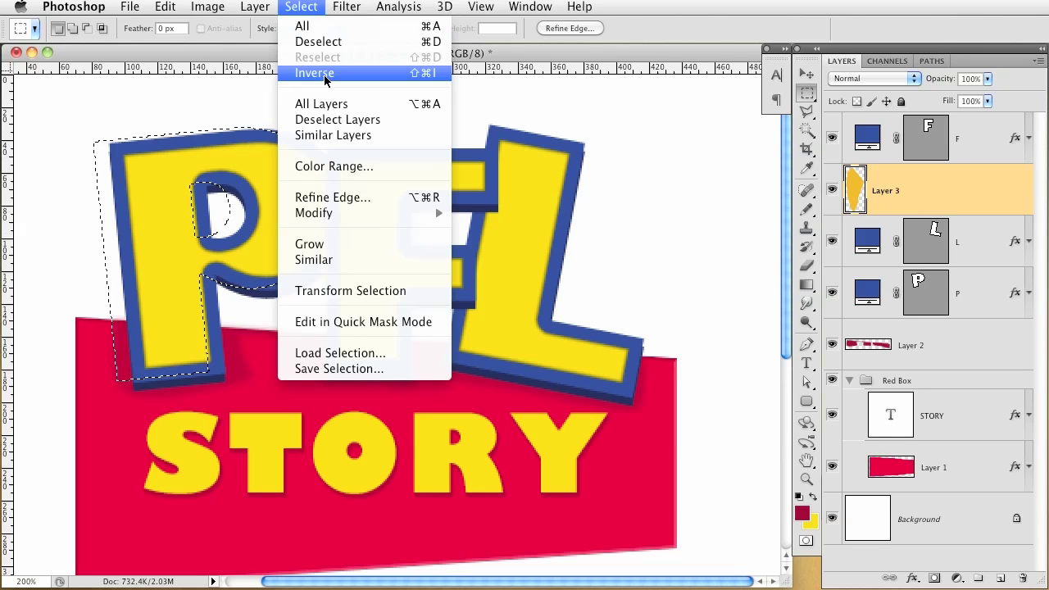
{"action": "left_click", "coordinate": [324, 71]}
{"action": "key", "text": "Delete"}
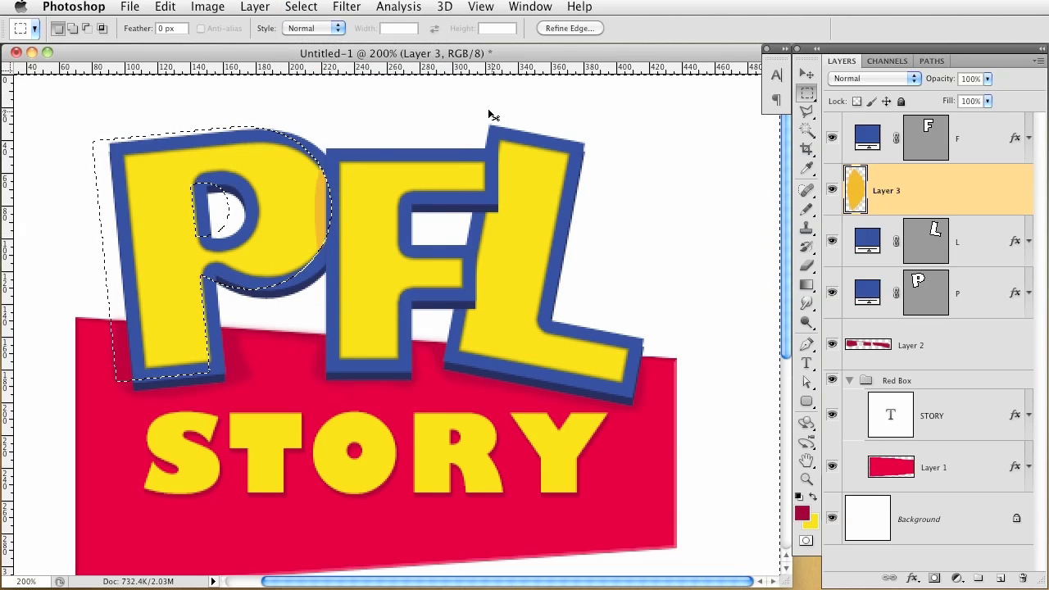
{"action": "key", "text": "super+d"}
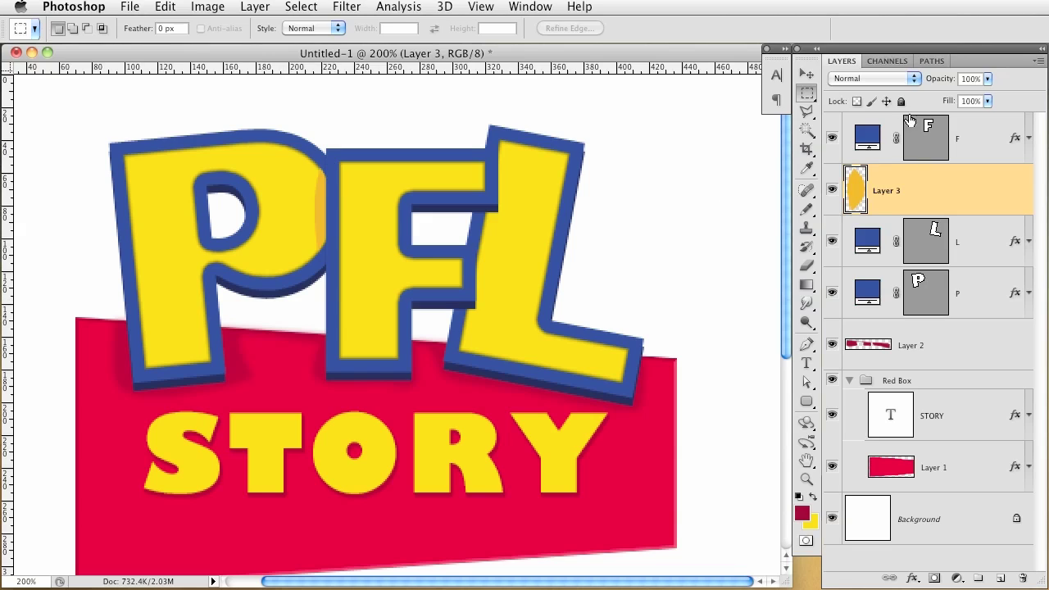
Step: Set Layer 3's opacity to about 65% and add an empty Layer 4
{"action": "left_click_drag", "start_coordinate": [933, 83], "coordinate": [905, 83]}
{"action": "left_click", "coordinate": [950, 170]}
{"action": "left_click", "coordinate": [1001, 578]}
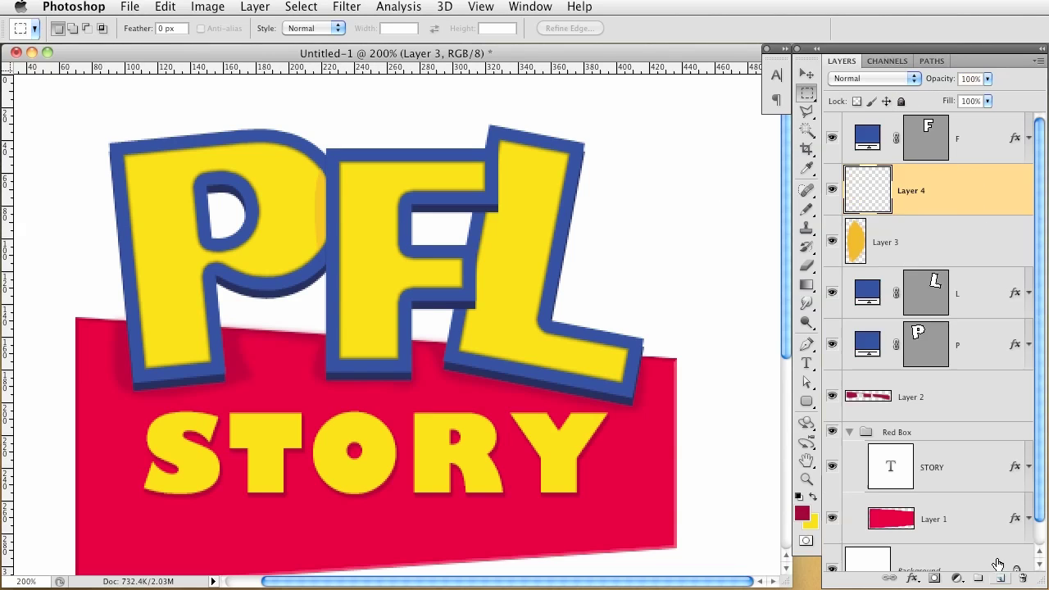
Step: Draw a closed pen shape down the L's left edge where it meets the F
{"action": "left_click", "coordinate": [805, 348]}
{"action": "left_click", "coordinate": [492, 144]}
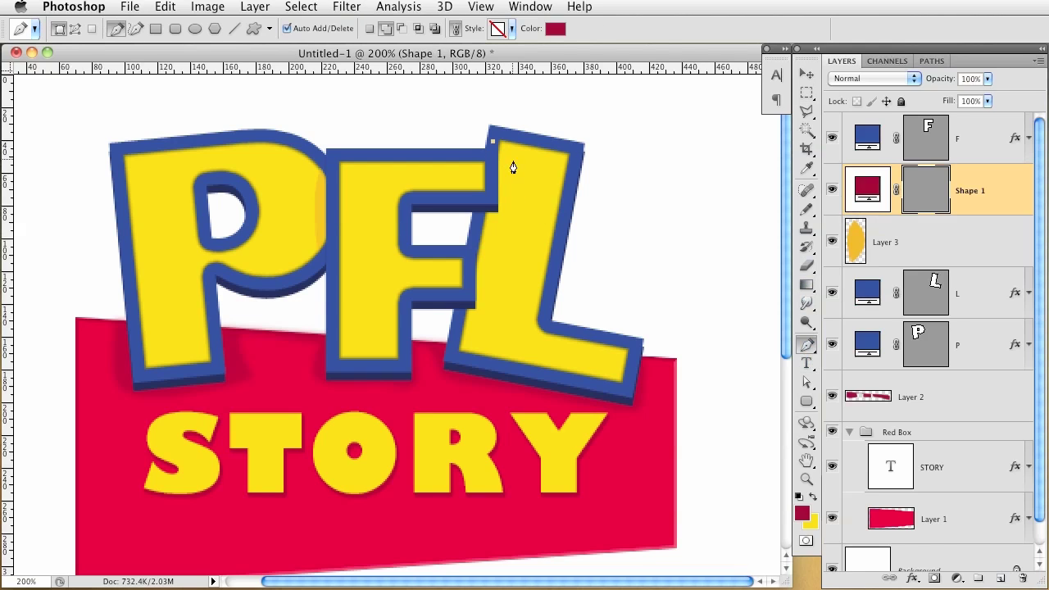
{"action": "left_click_drag", "start_coordinate": [507, 202], "coordinate": [483, 259]}
{"action": "left_click_drag", "start_coordinate": [463, 321], "coordinate": [424, 324]}
{"action": "left_click", "coordinate": [445, 309]}
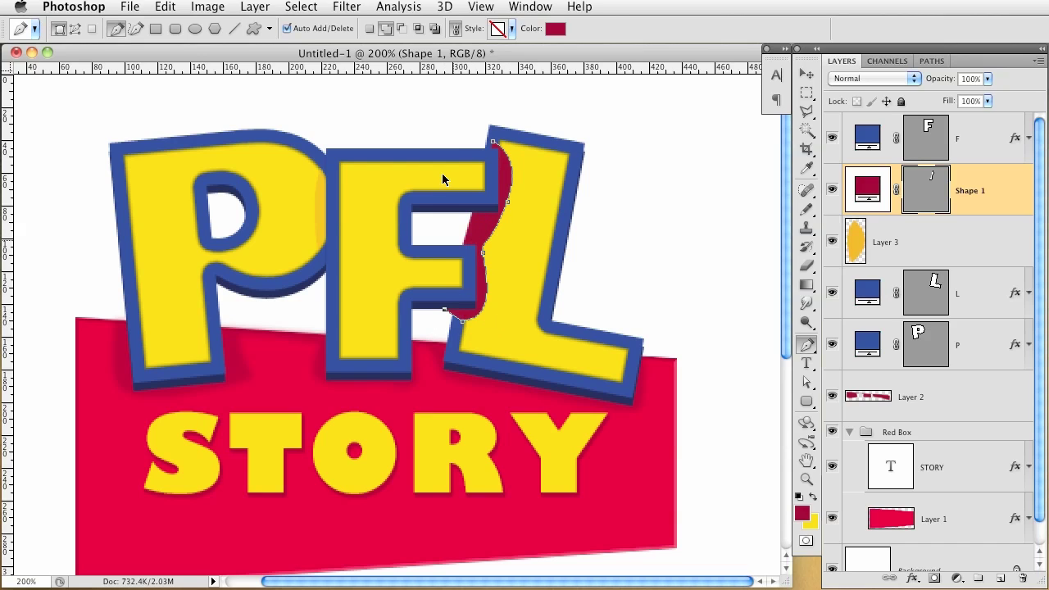
{"action": "left_click", "coordinate": [444, 171]}
{"action": "left_click", "coordinate": [492, 143]}
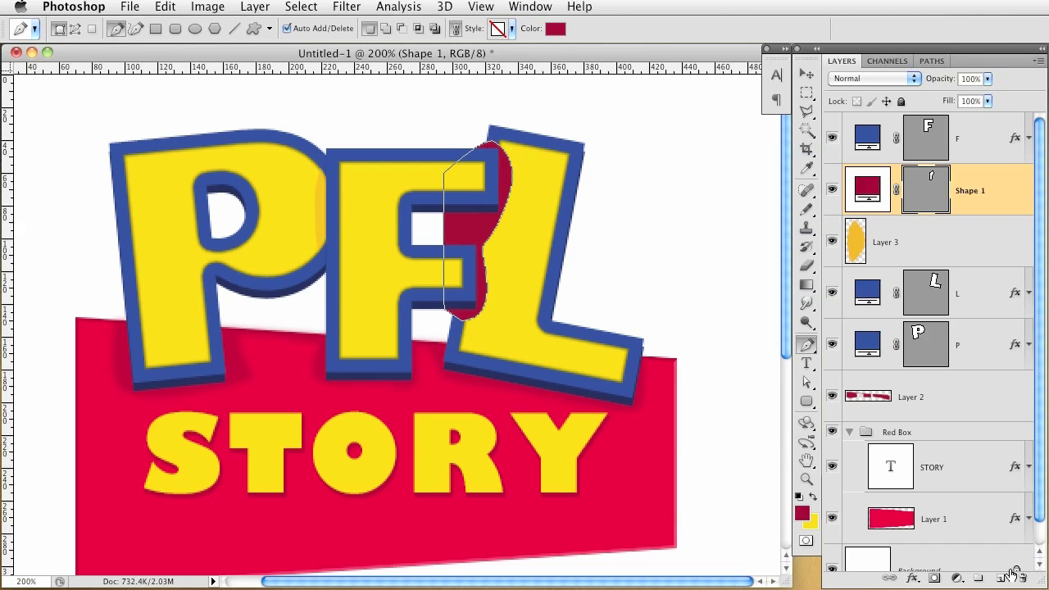
Step: Fill the shape with a darker yellow from the logo and merge it into Layer 4
{"action": "left_click", "coordinate": [999, 579]}
{"action": "double_click", "coordinate": [871, 248]}
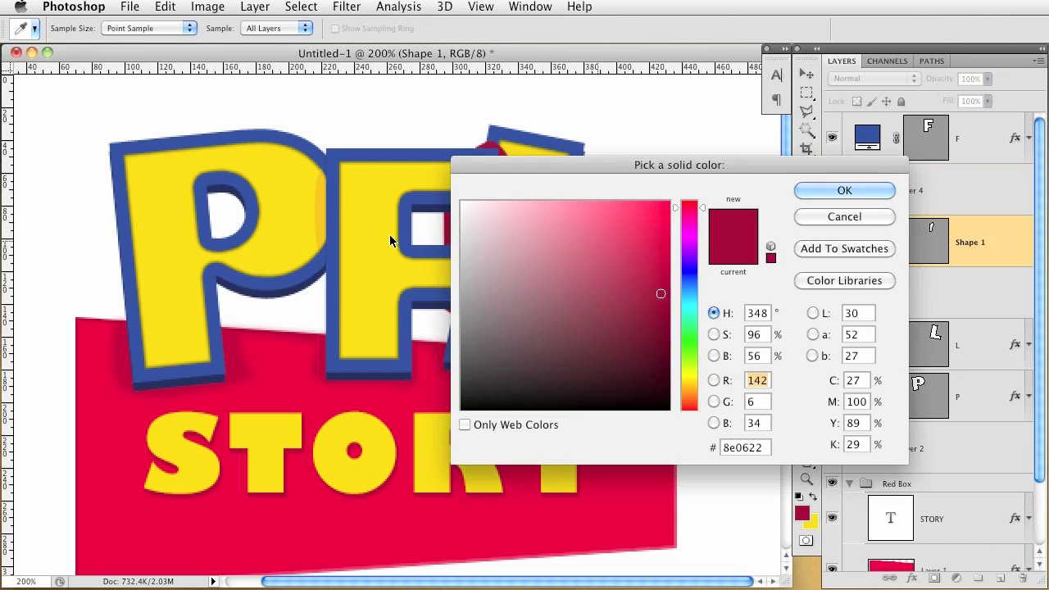
{"action": "left_click", "coordinate": [323, 200]}
{"action": "left_click_drag", "start_coordinate": [324, 200], "coordinate": [271, 245]}
{"action": "left_click", "coordinate": [883, 191]}
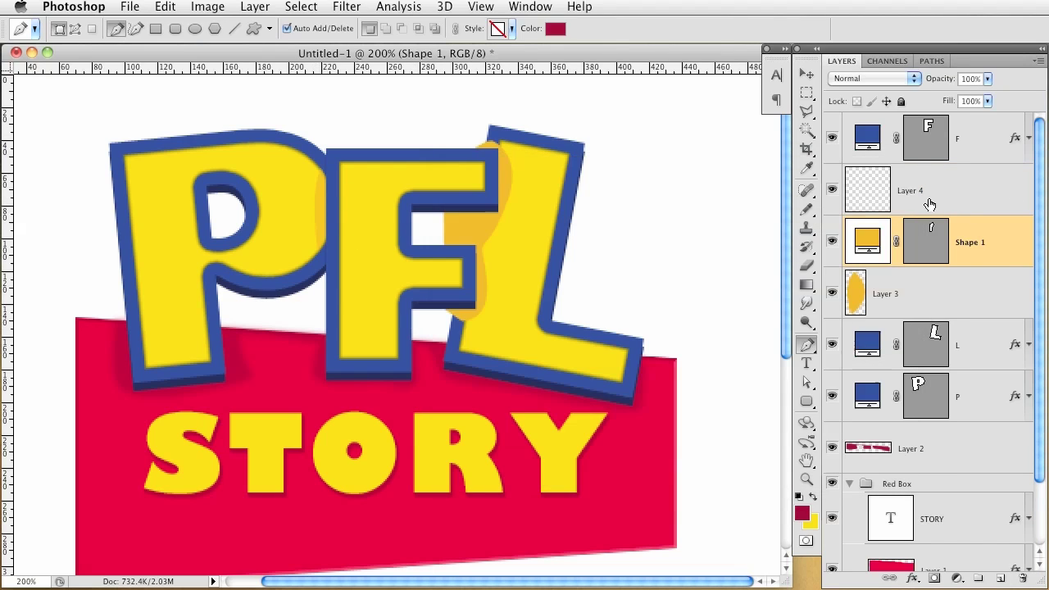
{"action": "left_click", "coordinate": [959, 190], "text": "shift"}
{"action": "key", "text": "super+e"}
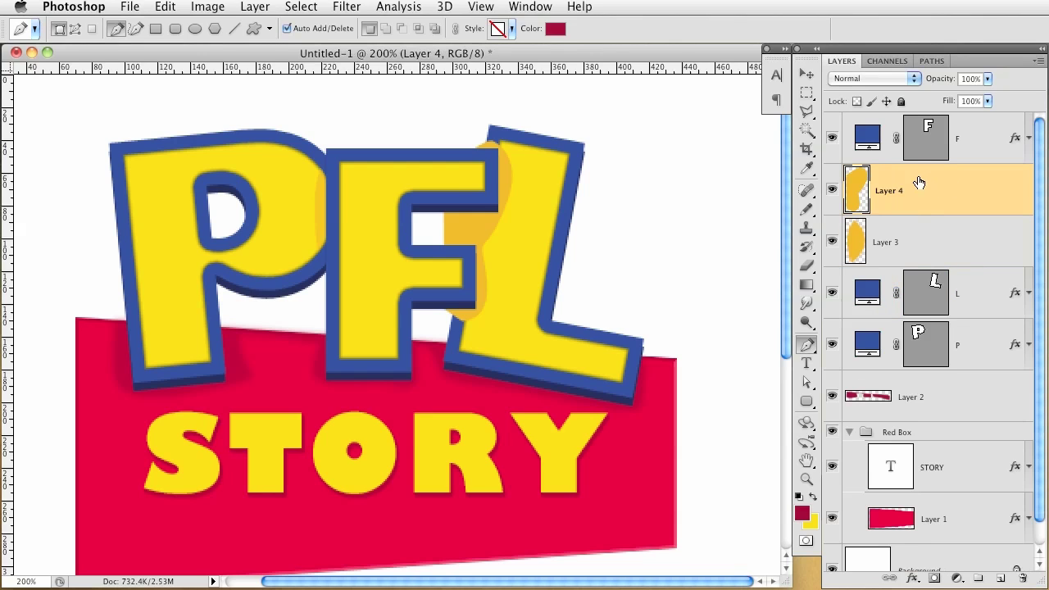
Step: Trim the shading to a slightly offset L outline and set its opacity to 64%
{"action": "left_click", "coordinate": [934, 284], "text": "super"}
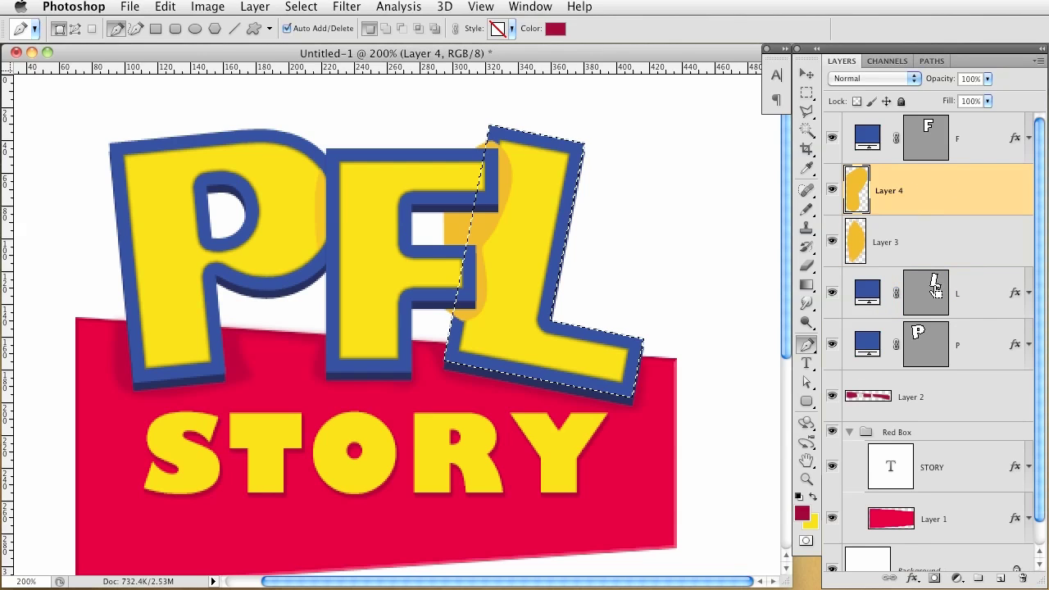
{"action": "key", "text": "m"}
{"action": "left_click_drag", "start_coordinate": [542, 252], "coordinate": [555, 251]}
{"action": "left_click", "coordinate": [300, 6]}
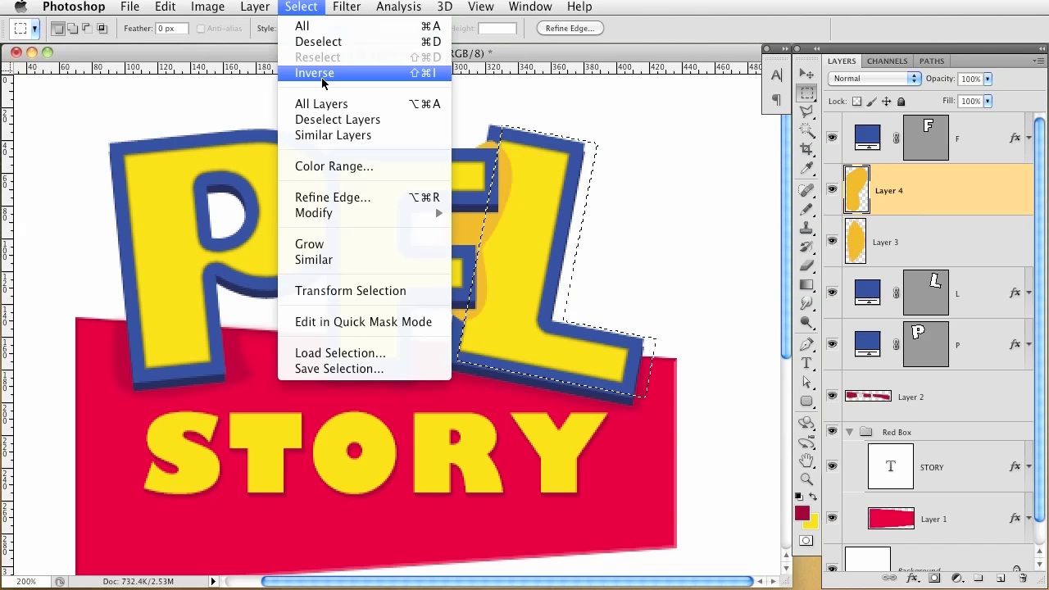
{"action": "left_click", "coordinate": [311, 71]}
{"action": "key", "text": "Delete"}
{"action": "key", "text": "super+d"}
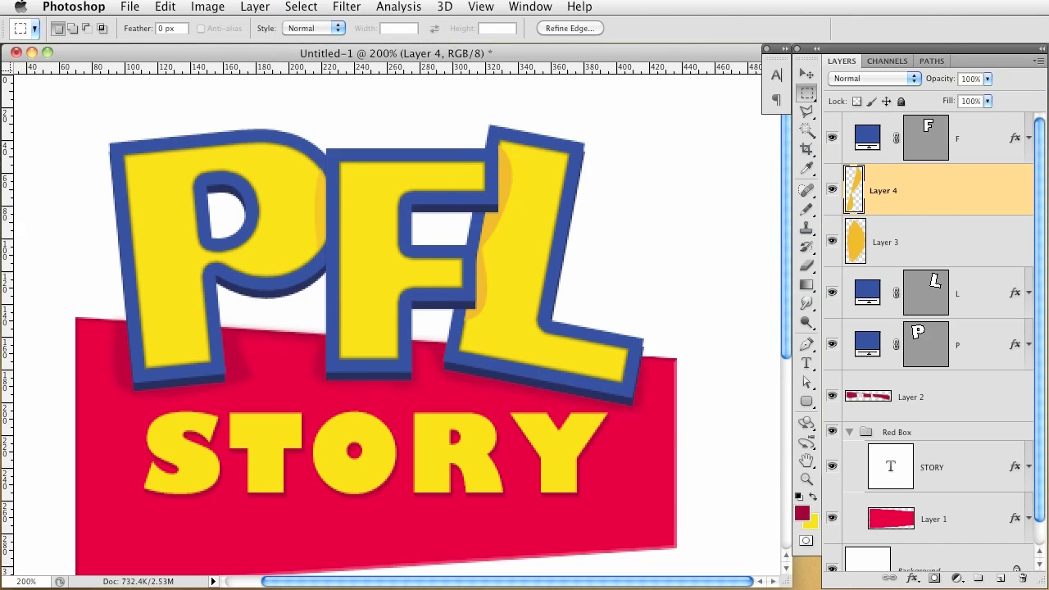
{"action": "left_click_drag", "start_coordinate": [932, 83], "coordinate": [906, 77]}
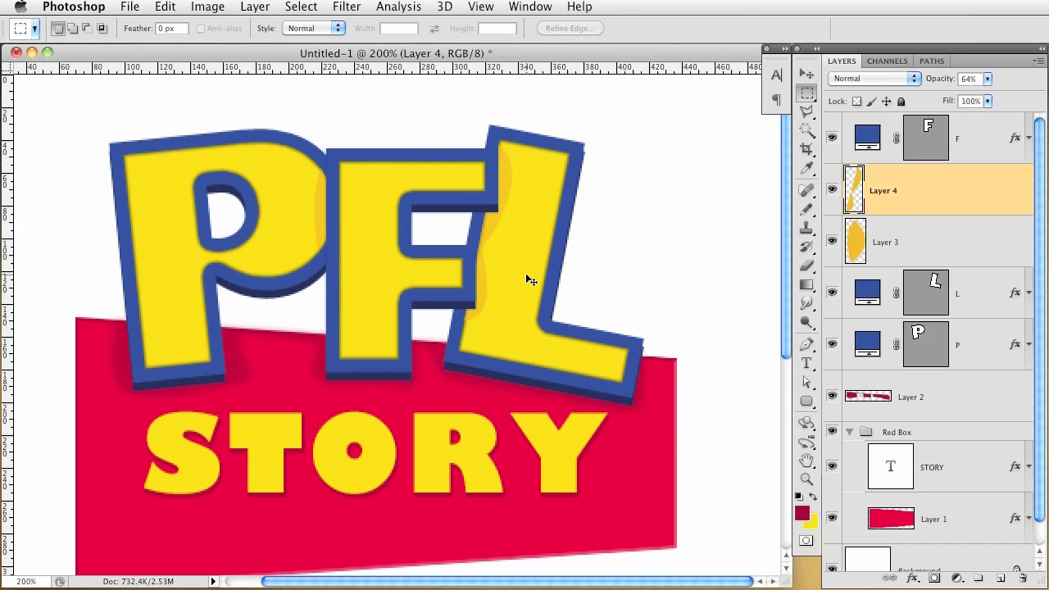
{"action": "key", "text": "super+minus"}
Step: Group the F through Layer 2 letter and shading layers into a folder named 'Text'
{"action": "left_click", "coordinate": [963, 149]}
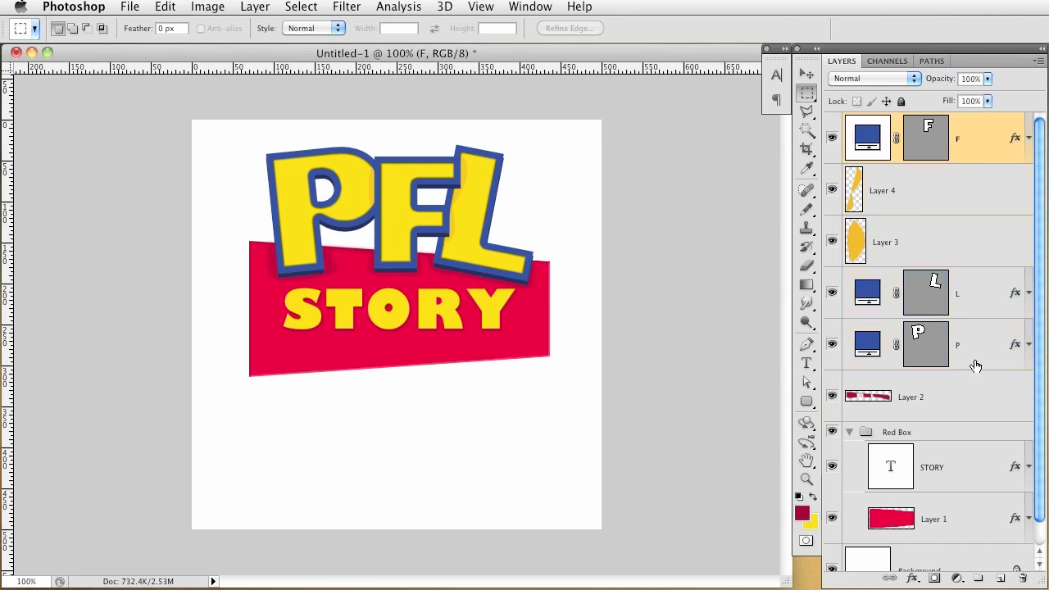
{"action": "left_click", "coordinate": [971, 392], "text": "shift"}
{"action": "key", "text": "super+g"}
{"action": "double_click", "coordinate": [891, 122]}
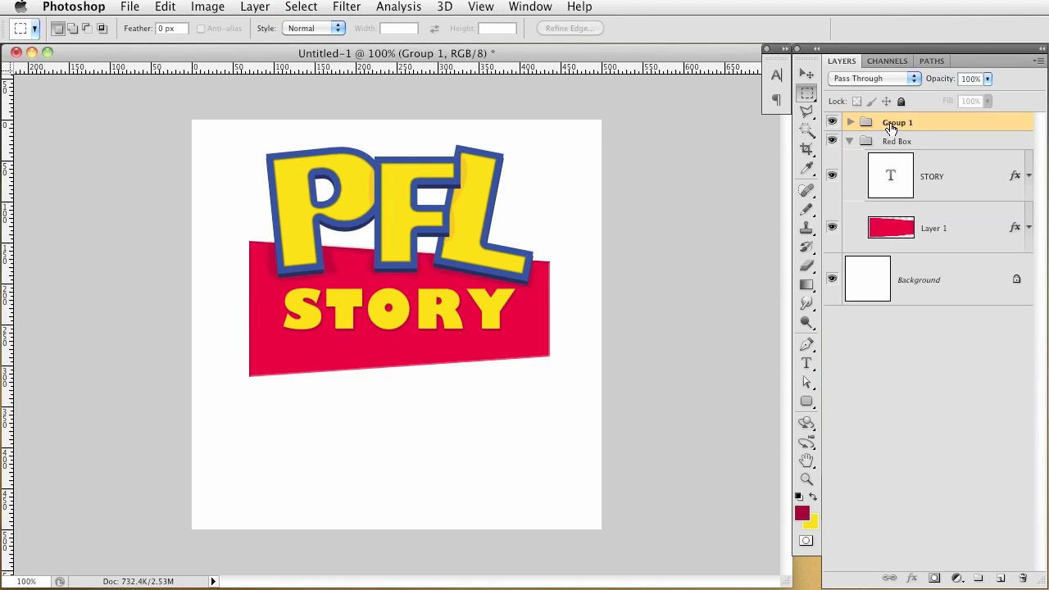
{"action": "type", "text": "Text"}
{"action": "key", "text": "Return"}
Step: Move the Text and Red Box folders together lower on the canvas
{"action": "left_click", "coordinate": [897, 141], "text": "shift"}
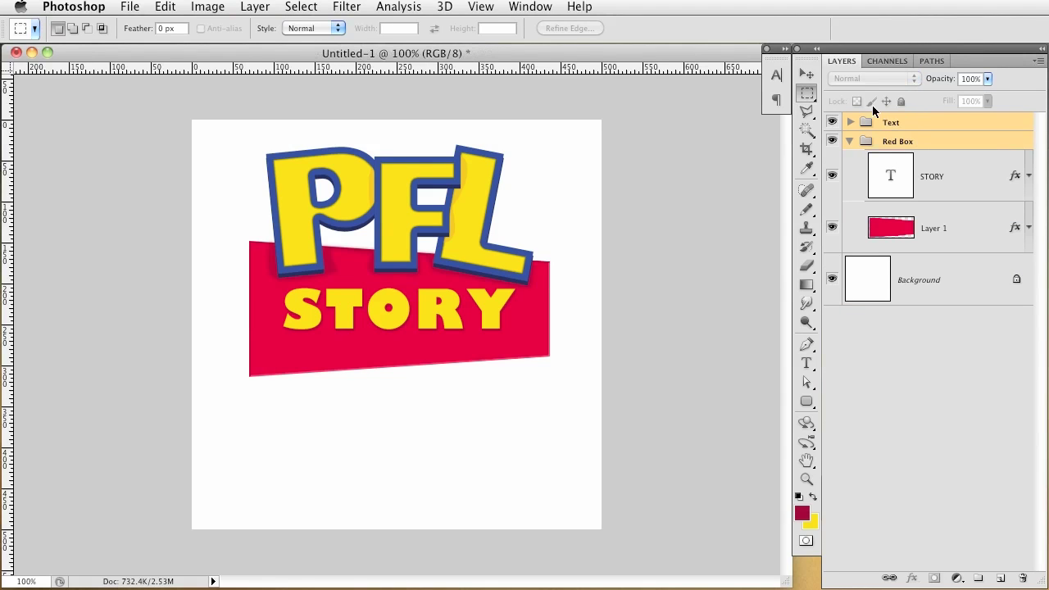
{"action": "left_click", "coordinate": [806, 73]}
{"action": "left_click_drag", "start_coordinate": [477, 254], "coordinate": [479, 292]}
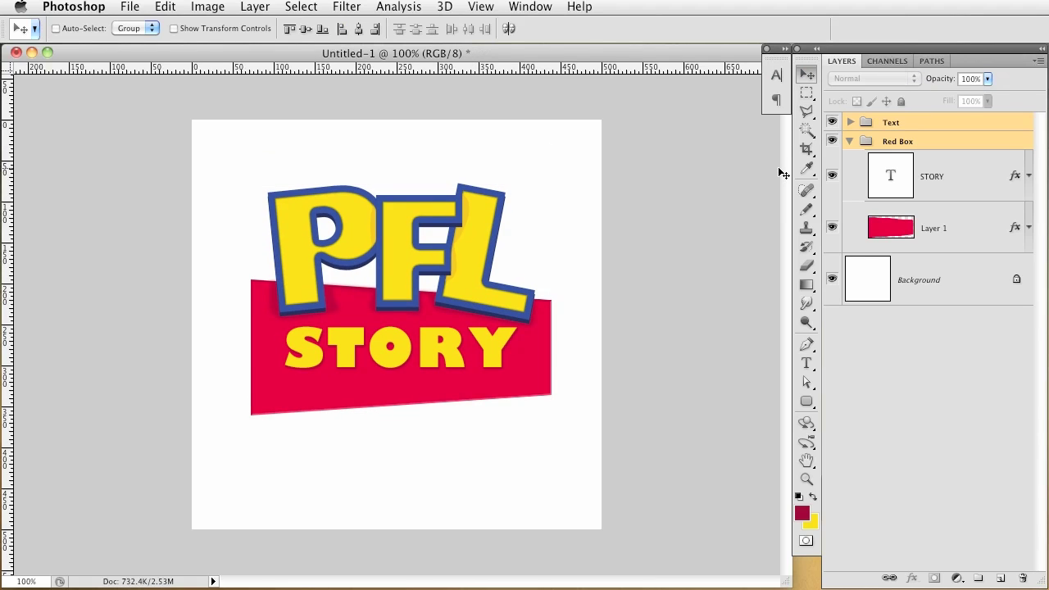